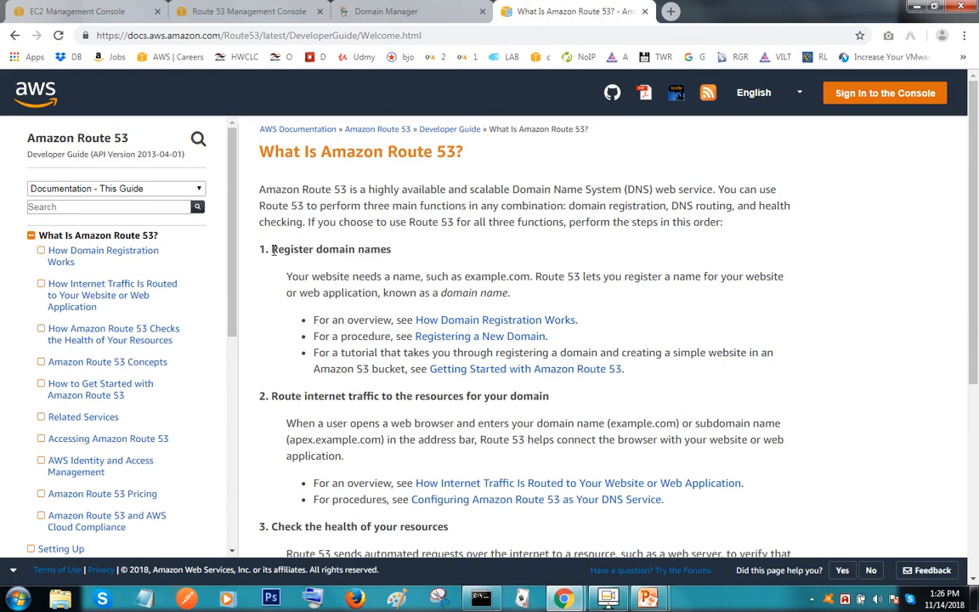
- Review the Route 53 guide's sections on registering domain names, routing internet traffic and checking resource health
{"action": "left_click_drag", "start_coordinate": [271, 249], "coordinate": [399, 257]}
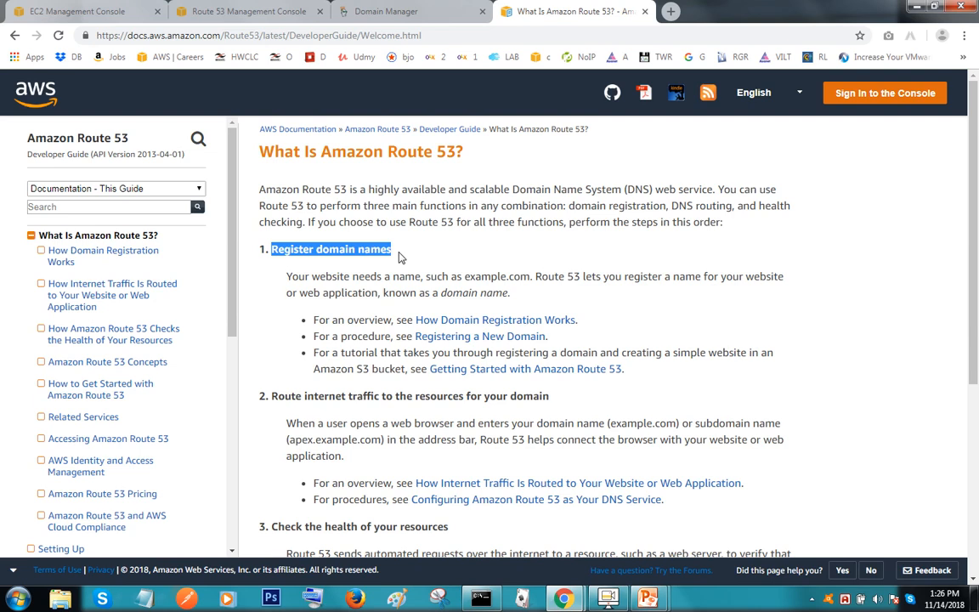
{"action": "left_click_drag", "start_coordinate": [271, 397], "coordinate": [378, 403]}
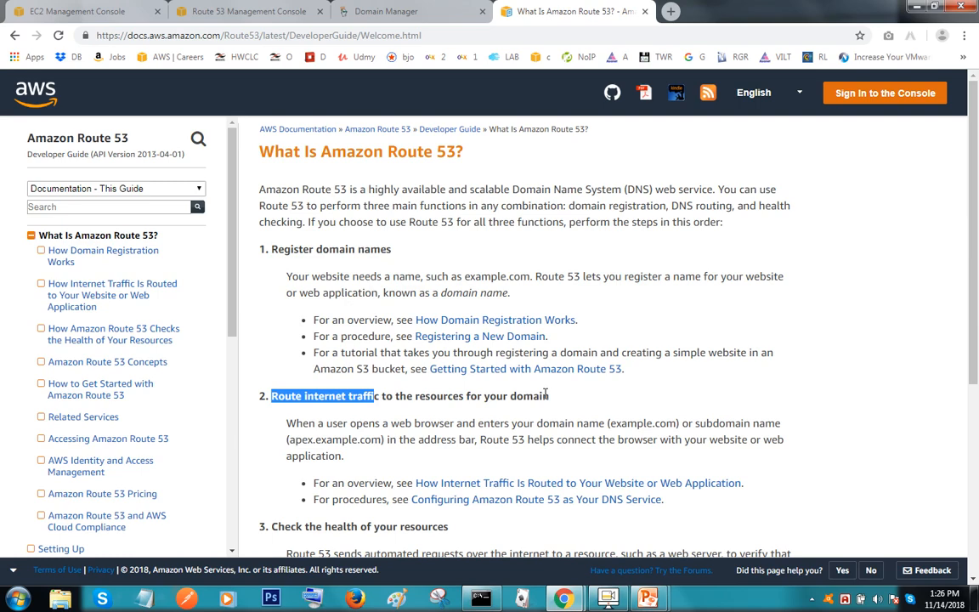
{"action": "left_click_drag", "start_coordinate": [547, 396], "coordinate": [332, 425]}
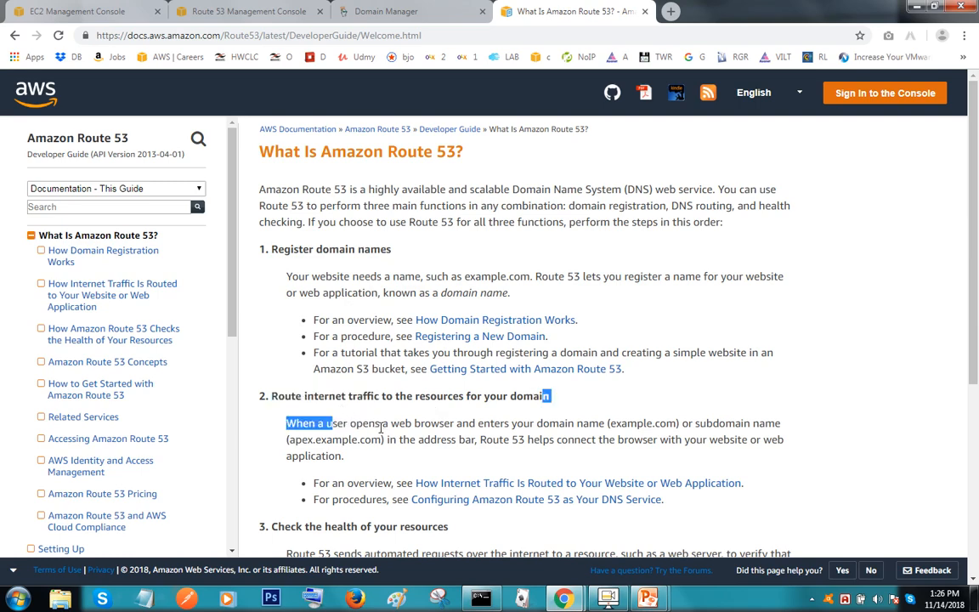
{"action": "scroll", "coordinate": [381, 430], "scroll_direction": "down", "scroll_amount": 3}
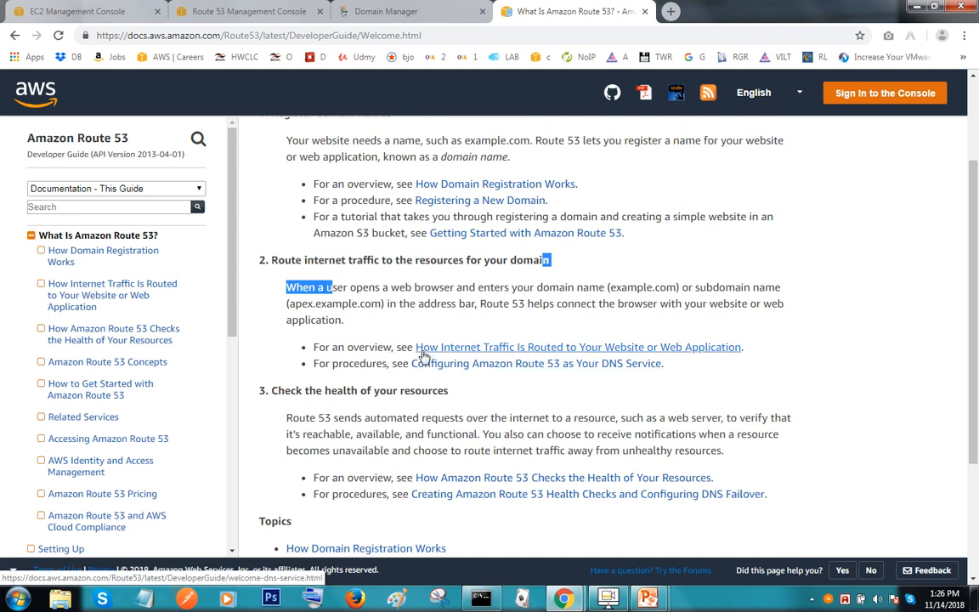
{"action": "scroll", "coordinate": [423, 356], "scroll_direction": "down", "scroll_amount": 3}
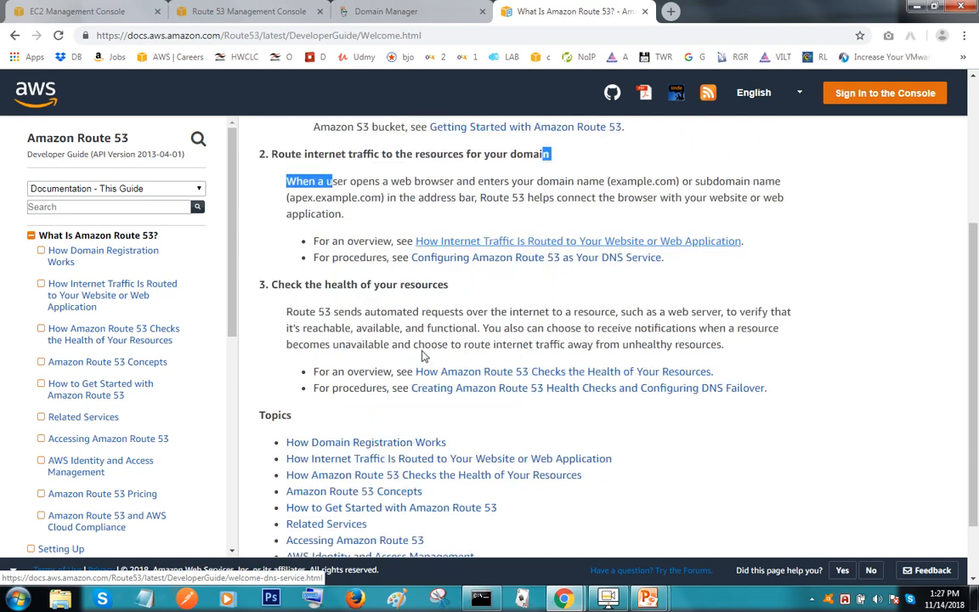
{"action": "scroll", "coordinate": [423, 356], "scroll_direction": "up", "scroll_amount": 3}
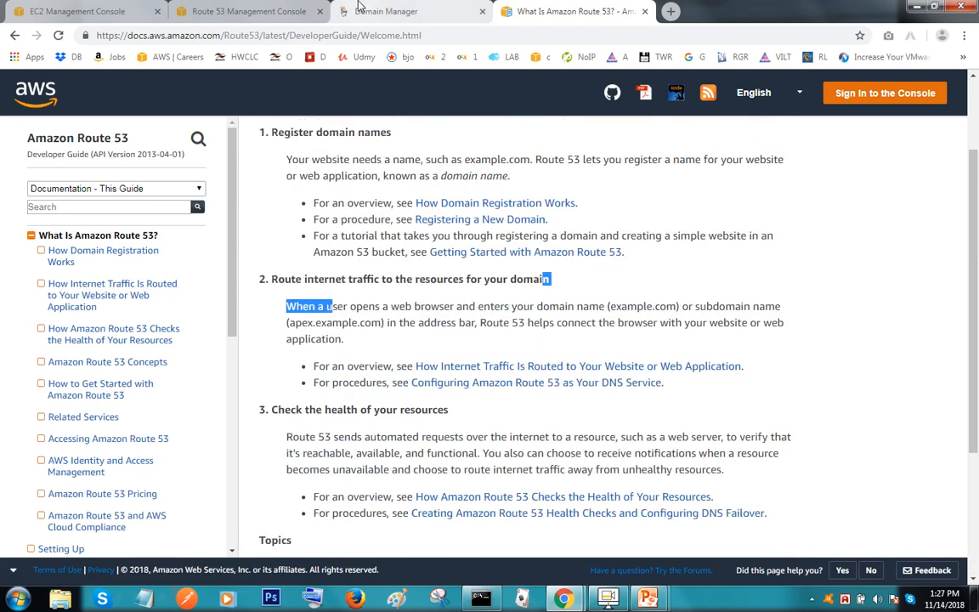
- Switch to the Route 53 console and review the DNS management, traffic management, availability monitoring and domain registration features
{"action": "left_click", "coordinate": [242, 12]}
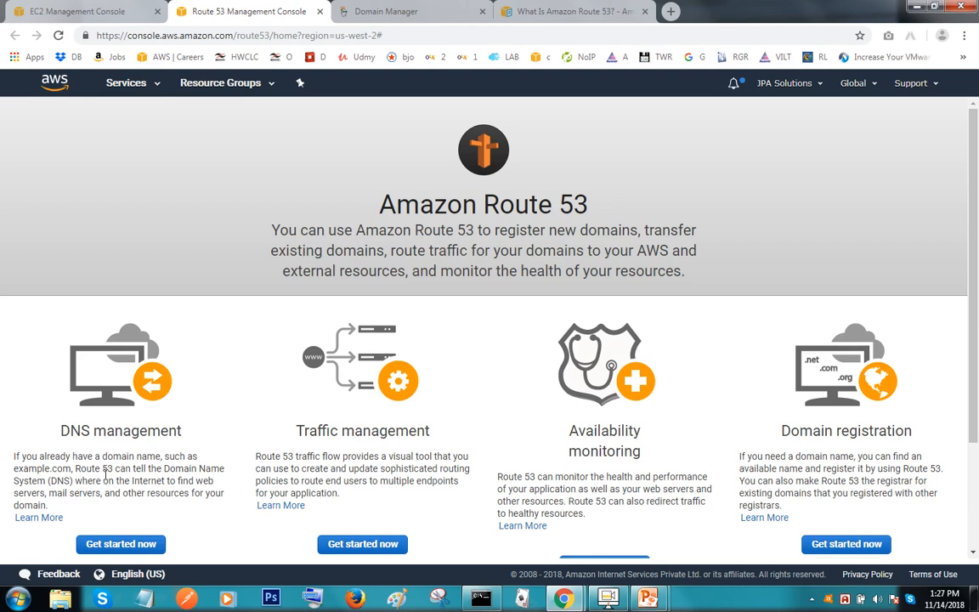
{"action": "left_click_drag", "start_coordinate": [58, 436], "coordinate": [160, 431]}
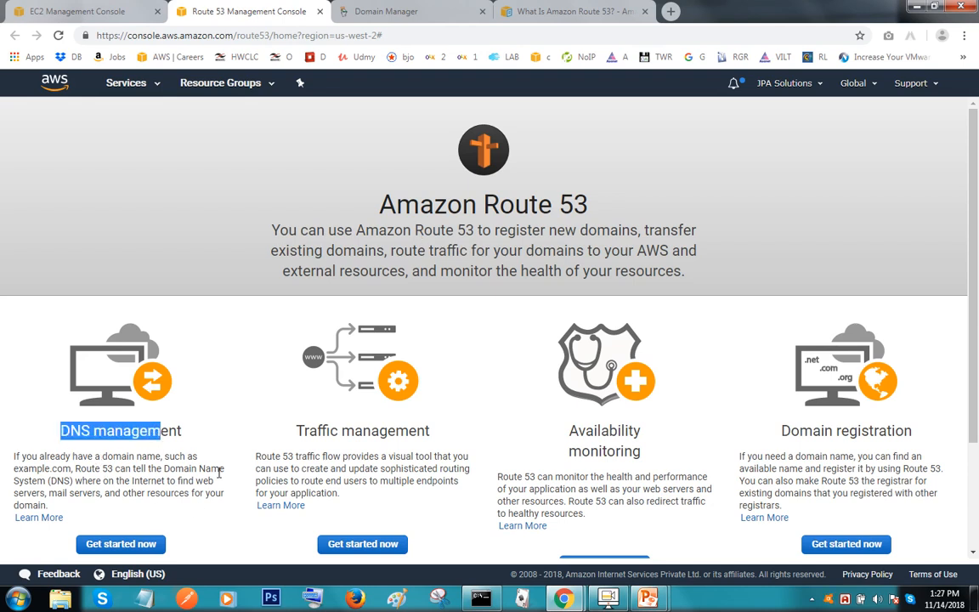
{"action": "left_click_drag", "start_coordinate": [294, 431], "coordinate": [430, 431]}
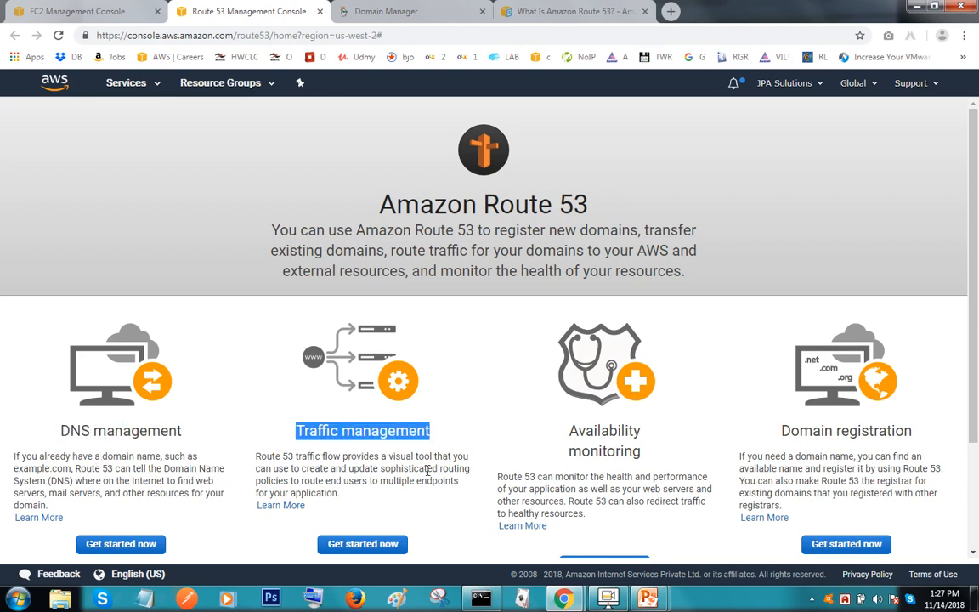
{"action": "left_click_drag", "start_coordinate": [567, 425], "coordinate": [646, 458]}
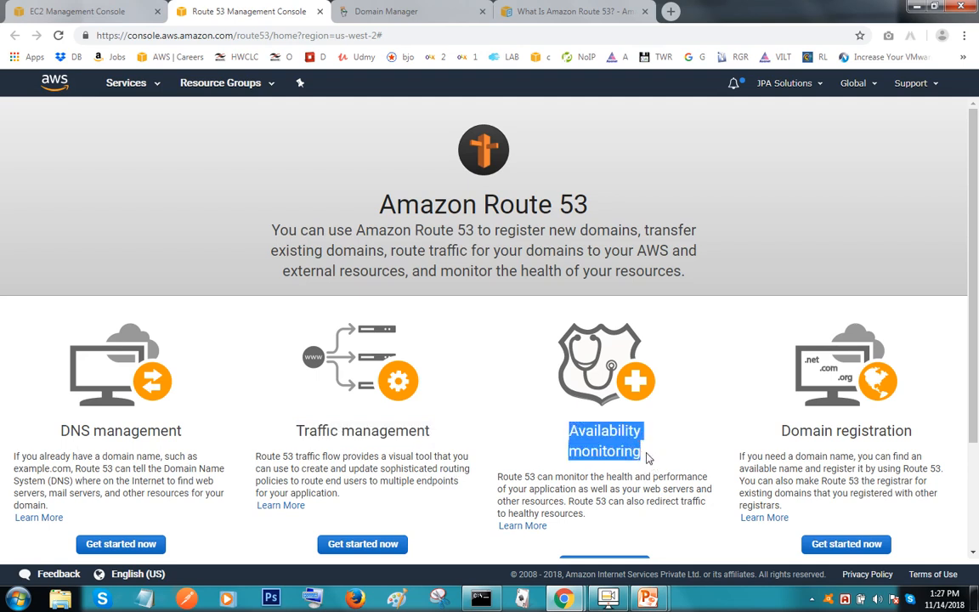
{"action": "left_click_drag", "start_coordinate": [780, 431], "coordinate": [912, 432]}
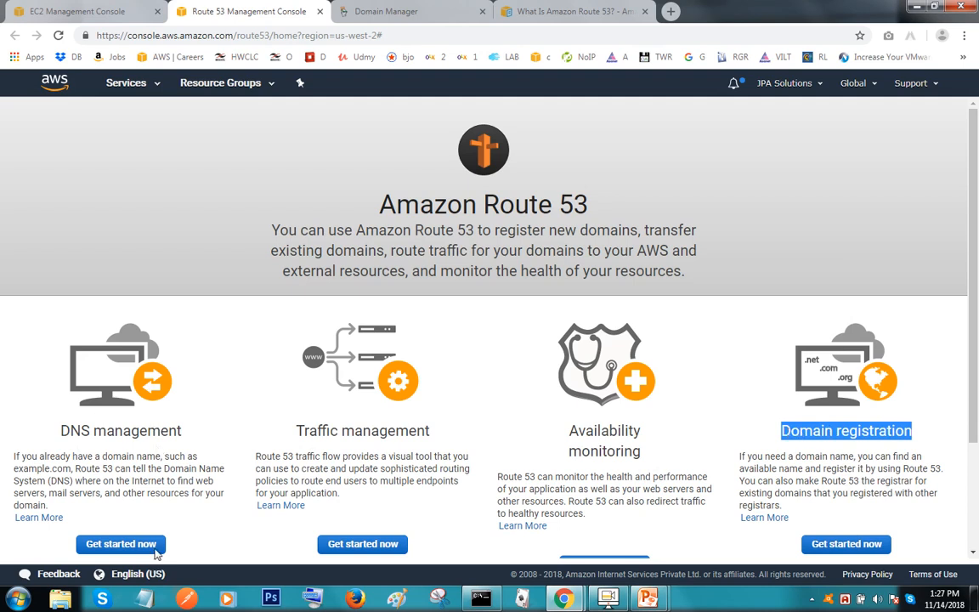
- Get started with DNS management and begin creating a new hosted zone
{"action": "left_click", "coordinate": [123, 549]}
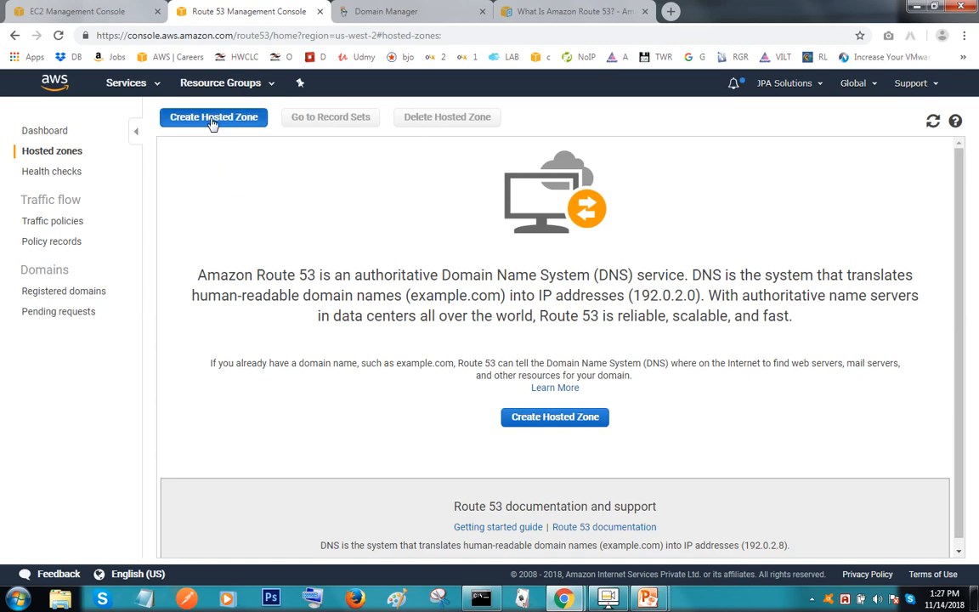
{"action": "left_click", "coordinate": [211, 119]}
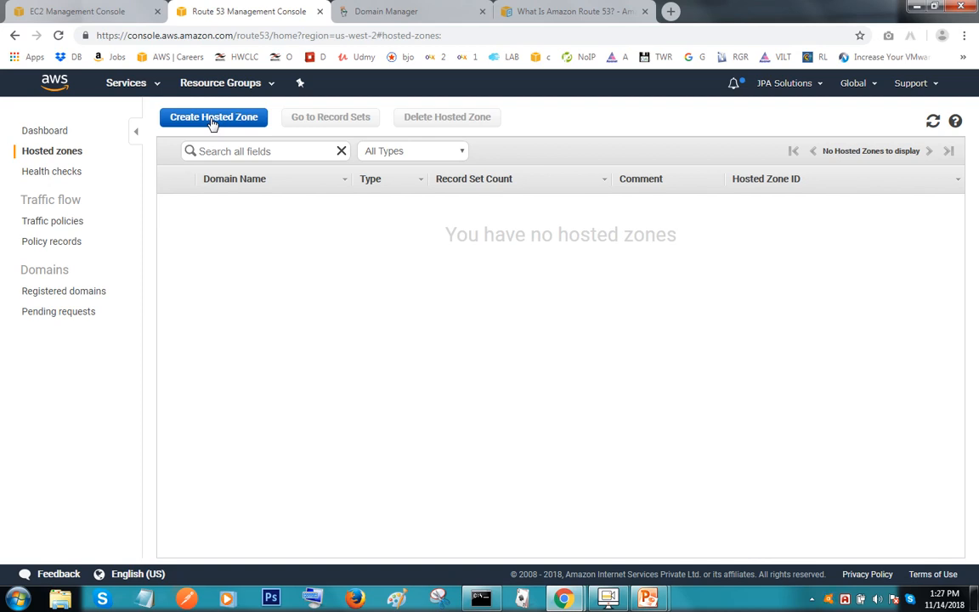
{"action": "left_click", "coordinate": [212, 119]}
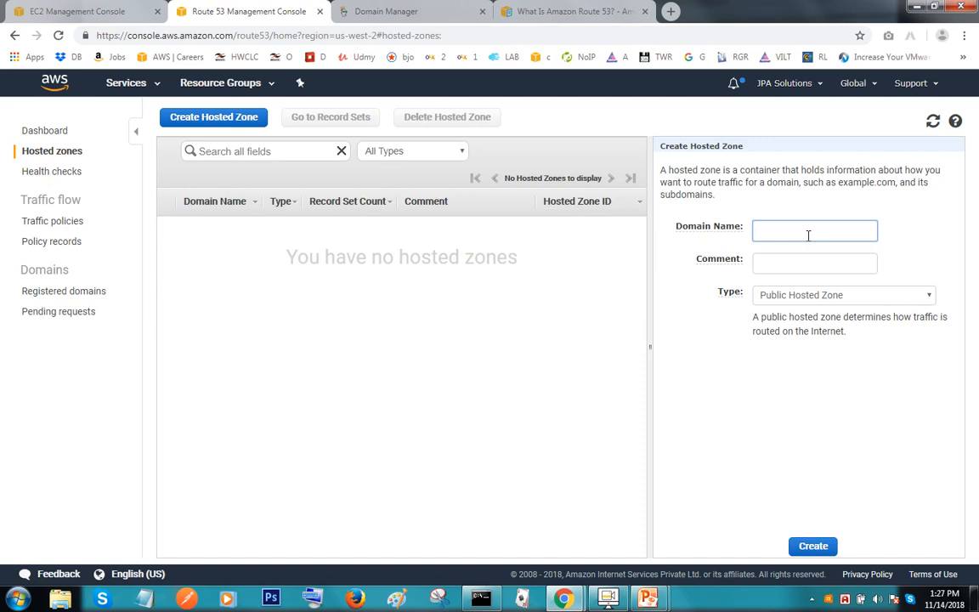
- Set the hosted zone type to Private Hosted Zone for Amazon VPC and read its description
{"action": "left_click", "coordinate": [821, 299]}
{"action": "left_click", "coordinate": [807, 323]}
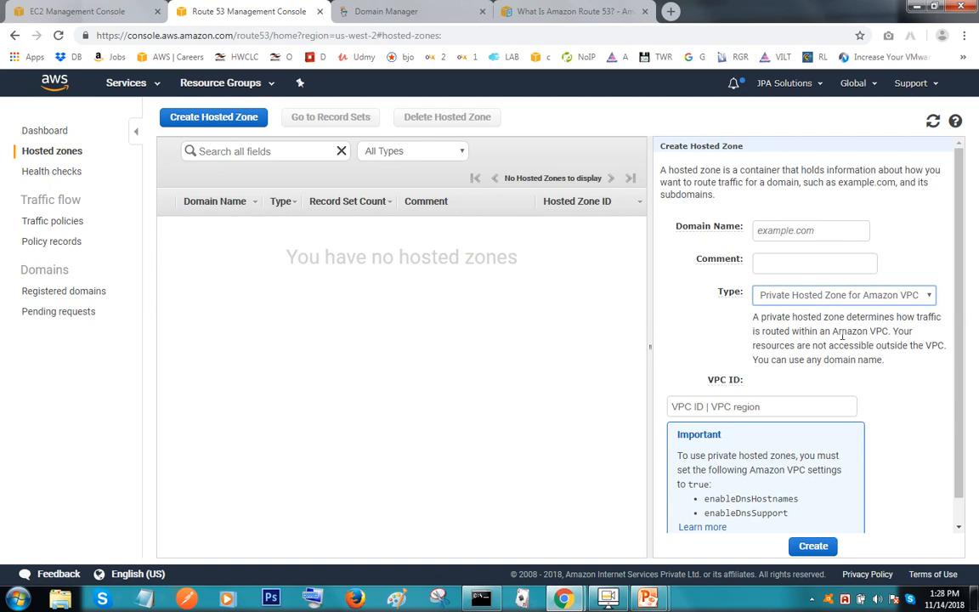
{"action": "left_click_drag", "start_coordinate": [753, 317], "coordinate": [903, 337]}
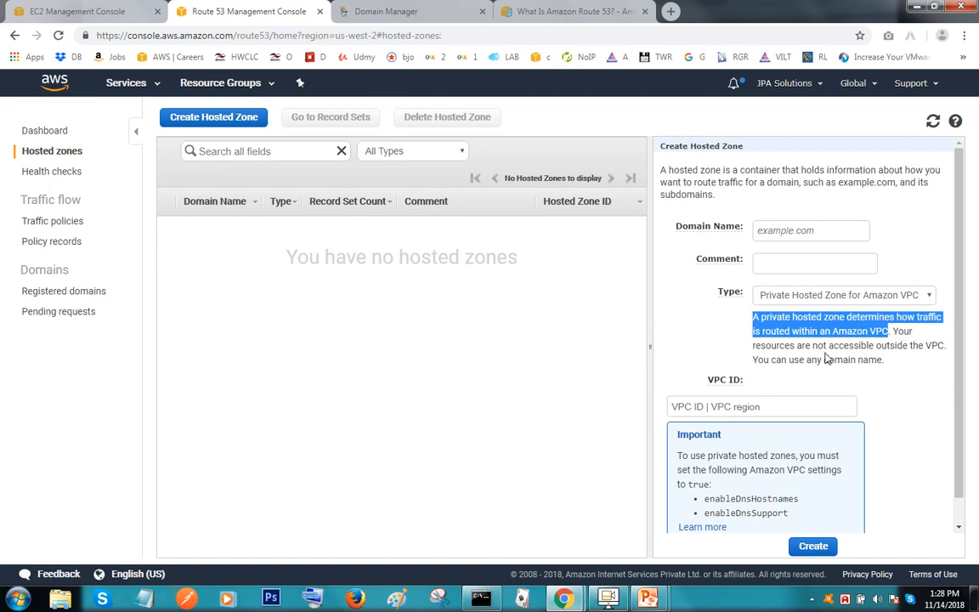
{"action": "left_click_drag", "start_coordinate": [797, 345], "coordinate": [894, 361]}
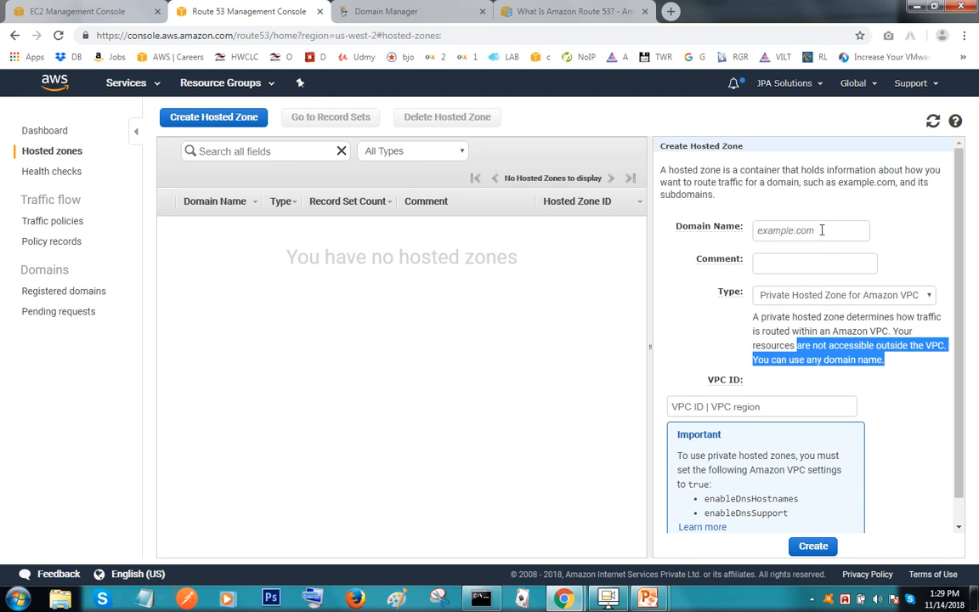
- Copy the domain name CLOUDVARSITY.CO.IN from GoDaddy's DNS Management page and check the nameservers listed there
{"action": "left_click", "coordinate": [822, 230]}
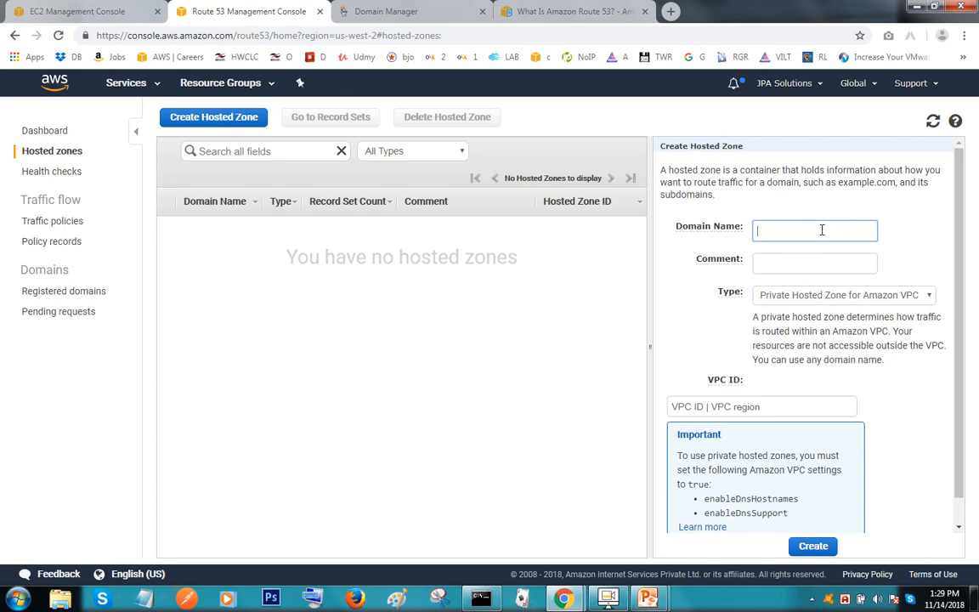
{"action": "left_click", "coordinate": [394, 12]}
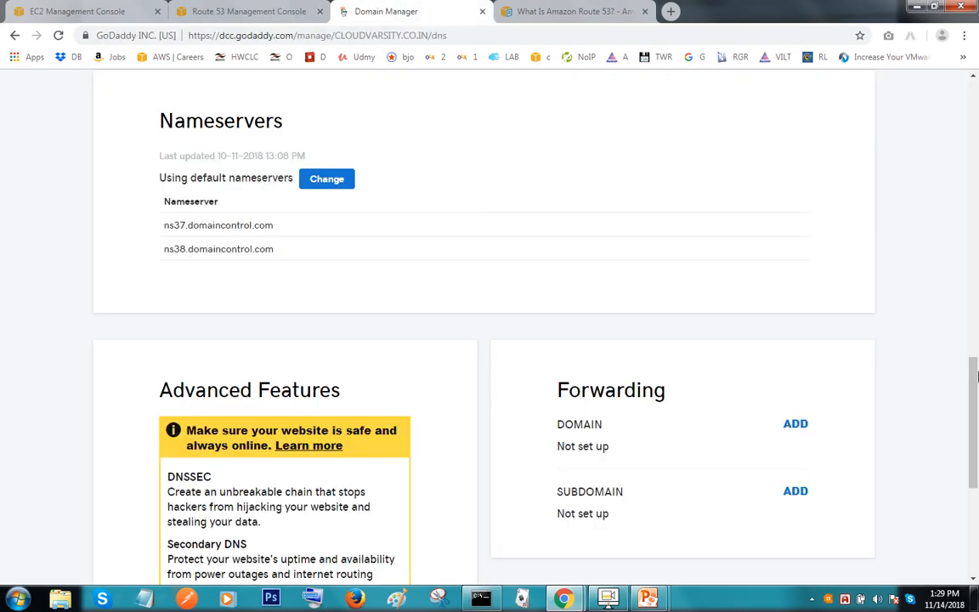
{"action": "scroll", "coordinate": [977, 374], "scroll_direction": "up", "scroll_amount": 10}
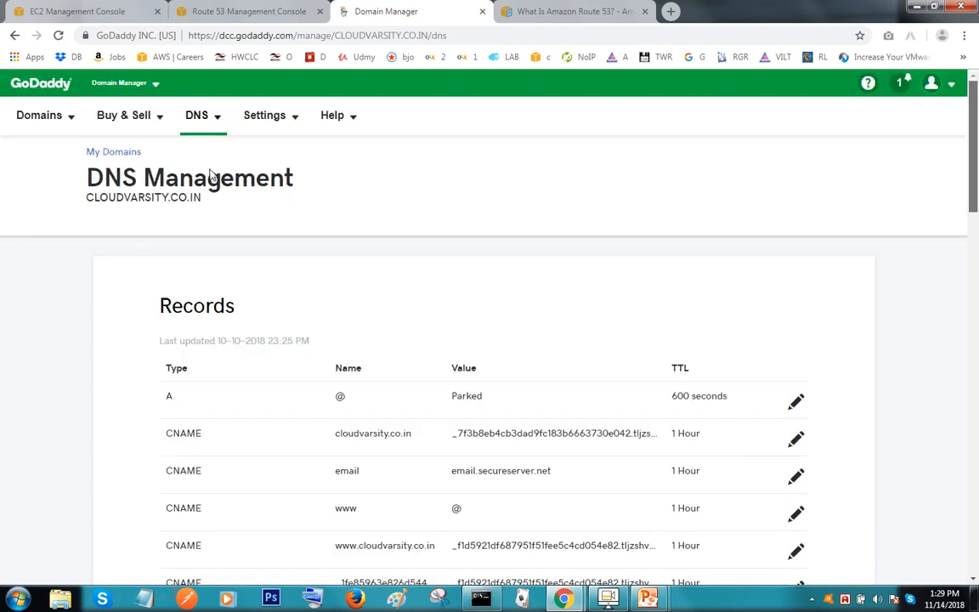
{"action": "left_click_drag", "start_coordinate": [87, 195], "coordinate": [201, 197]}
{"action": "key", "text": "ctrl+c"}
{"action": "left_click_drag", "start_coordinate": [974, 136], "coordinate": [978, 420]}
{"action": "left_click_drag", "start_coordinate": [235, 35], "coordinate": [293, 36]}
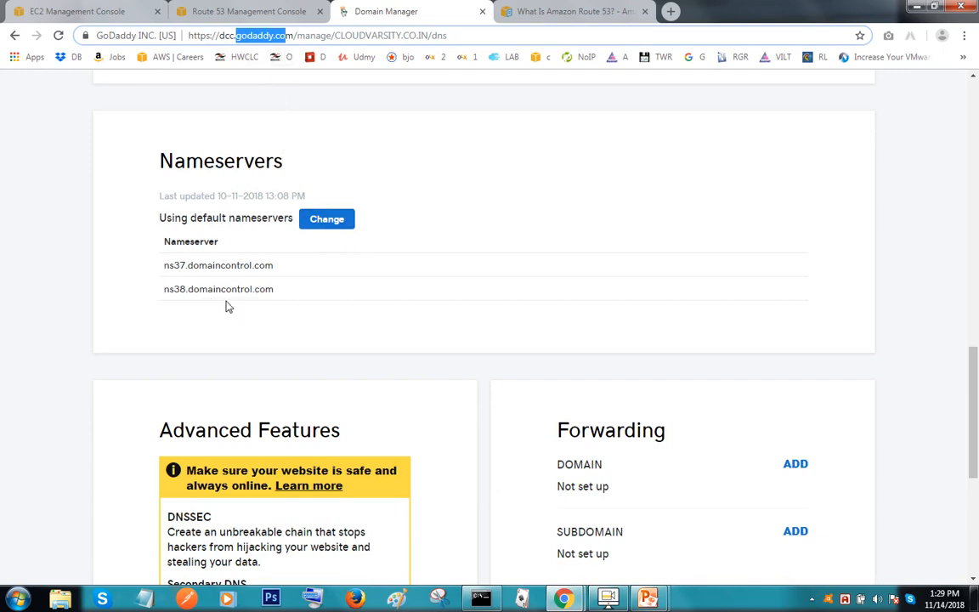
- Back in the Route 53 console, enter CLOUDVARSITY.CO.IN as both the hosted zone's domain name and comment
{"action": "left_click", "coordinate": [210, 14]}
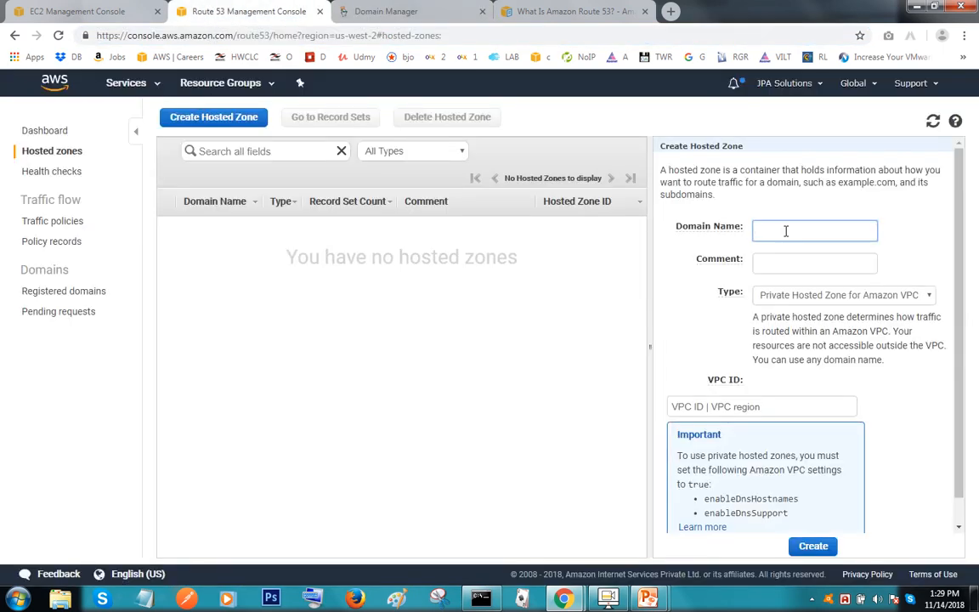
{"action": "key", "text": "ctrl+v"}
{"action": "left_click", "coordinate": [789, 262]}
{"action": "key", "text": "ctrl+v"}
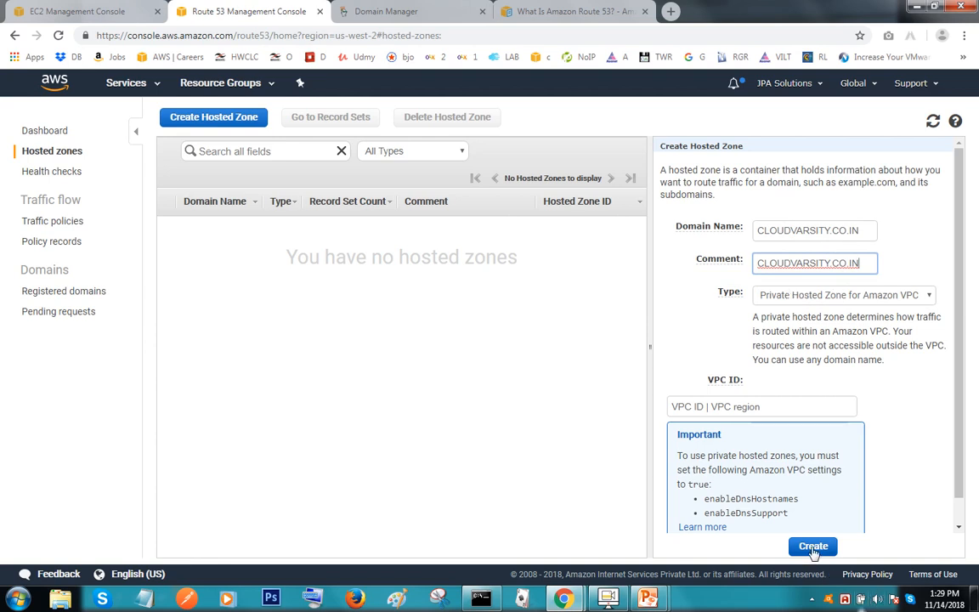
- Set the type to Public Hosted Zone and create the hosted zone
{"action": "left_click", "coordinate": [802, 295]}
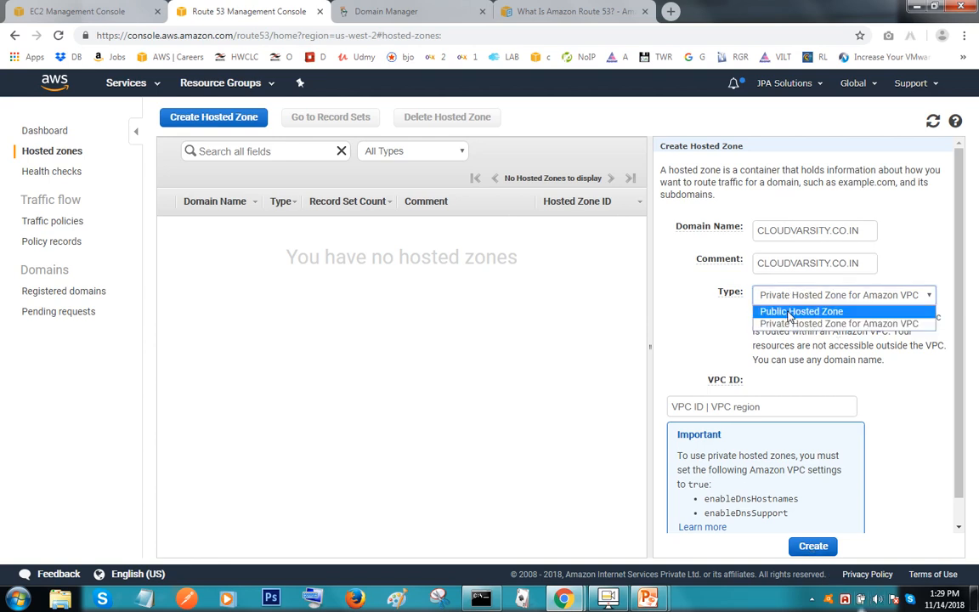
{"action": "left_click", "coordinate": [790, 312]}
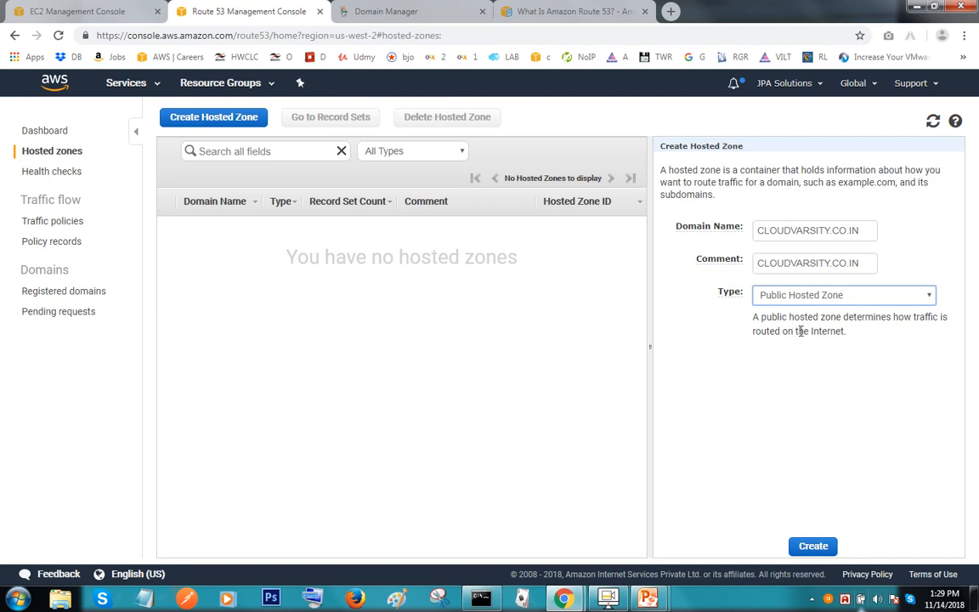
{"action": "left_click", "coordinate": [818, 547]}
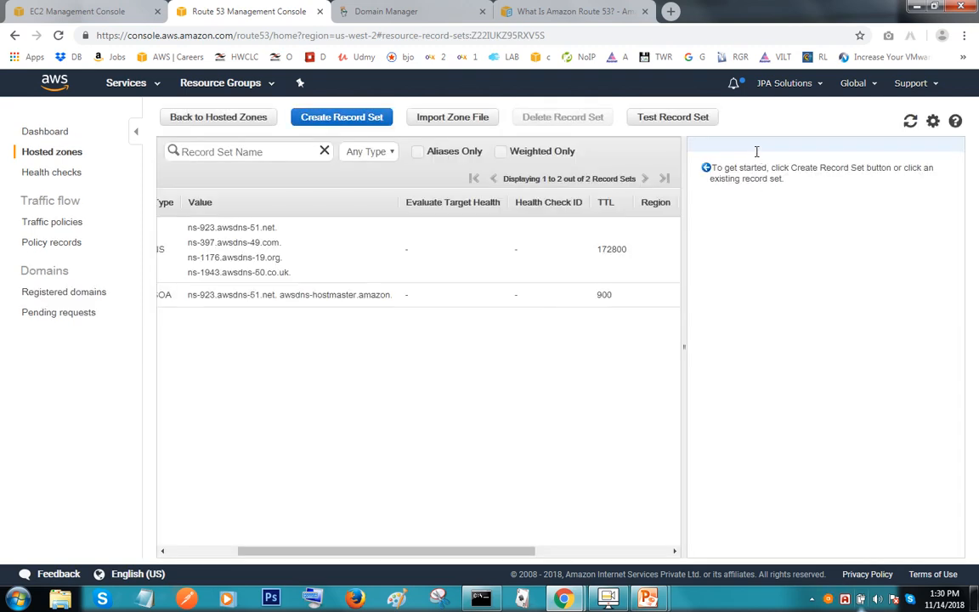
- Examine the details of the new zone's SOA and NS record sets
{"action": "left_click_drag", "start_coordinate": [313, 551], "coordinate": [180, 561]}
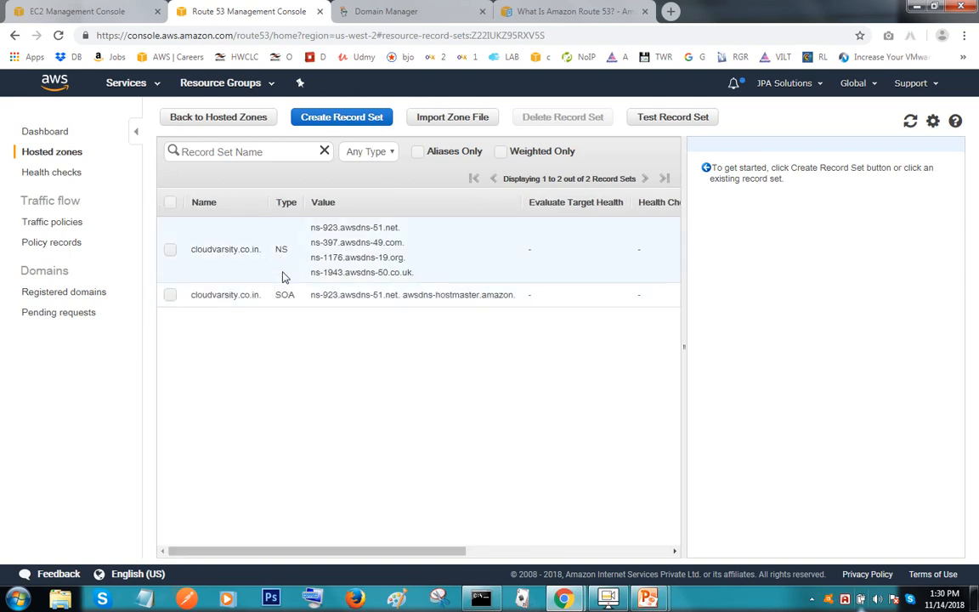
{"action": "left_click", "coordinate": [280, 298]}
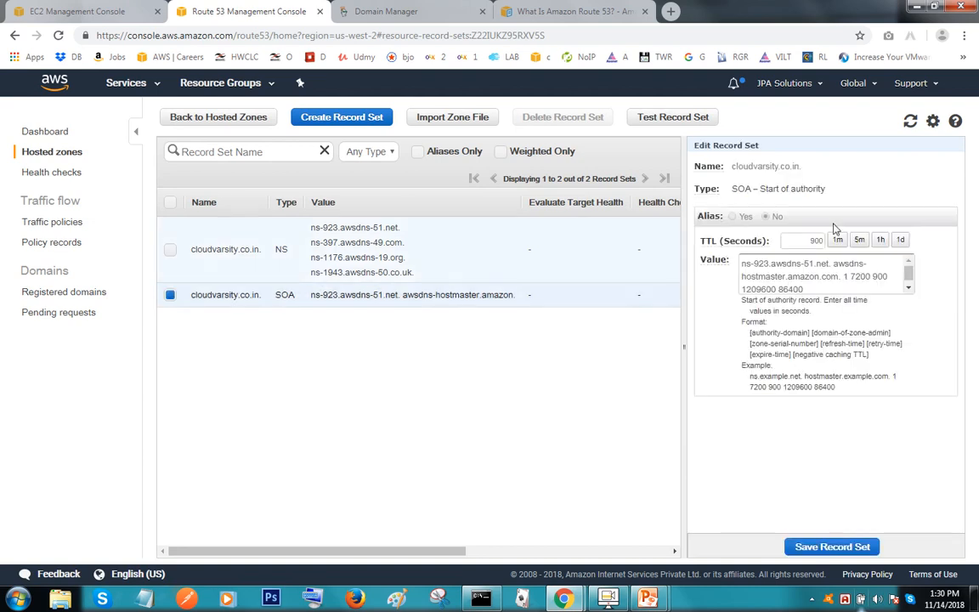
{"action": "left_click_drag", "start_coordinate": [761, 189], "coordinate": [844, 204]}
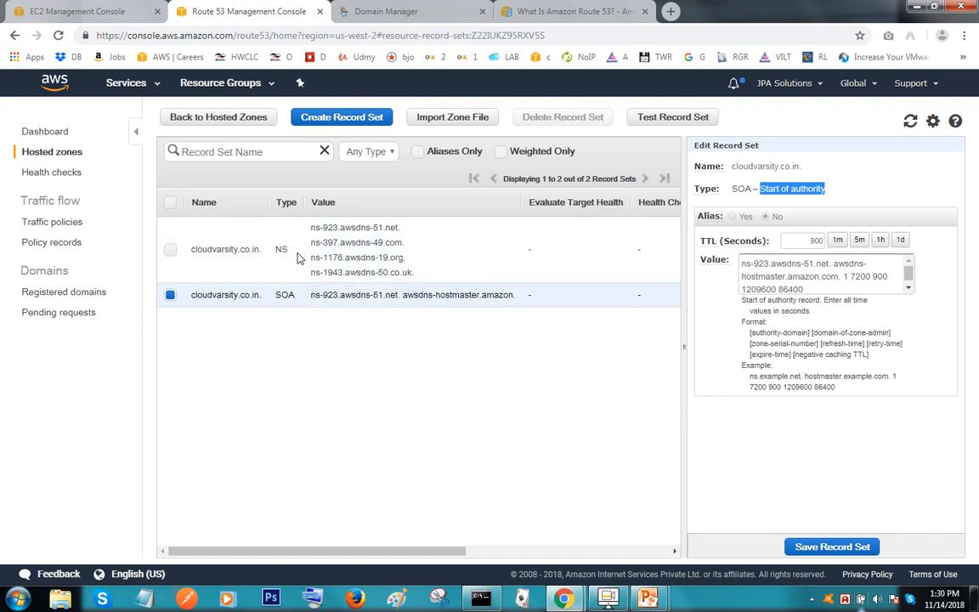
{"action": "left_click", "coordinate": [250, 257]}
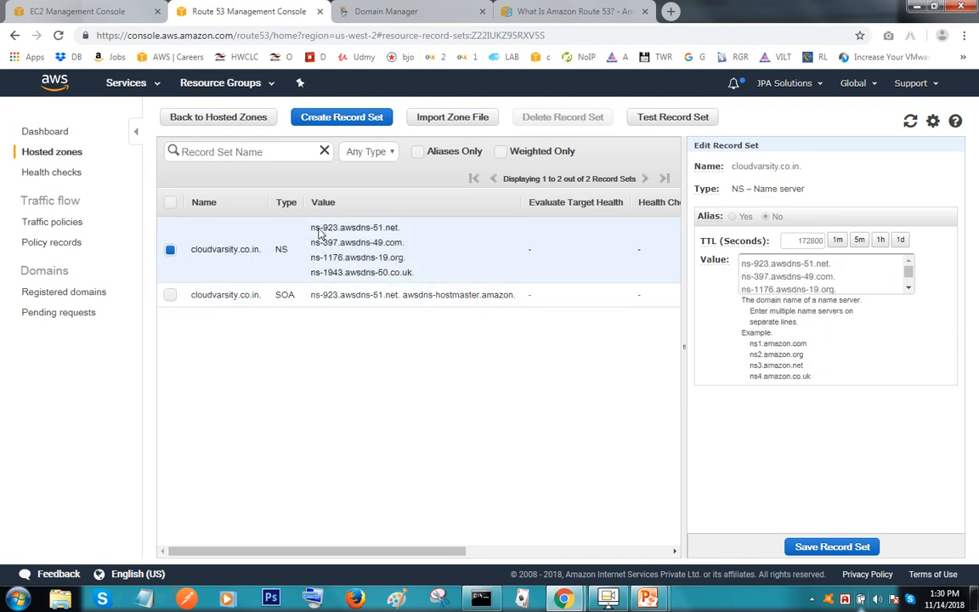
- Copy the NS record's four name server values into an empty Notepad document
{"action": "left_click_drag", "start_coordinate": [311, 226], "coordinate": [416, 285]}
{"action": "key", "text": "ctrl+c"}
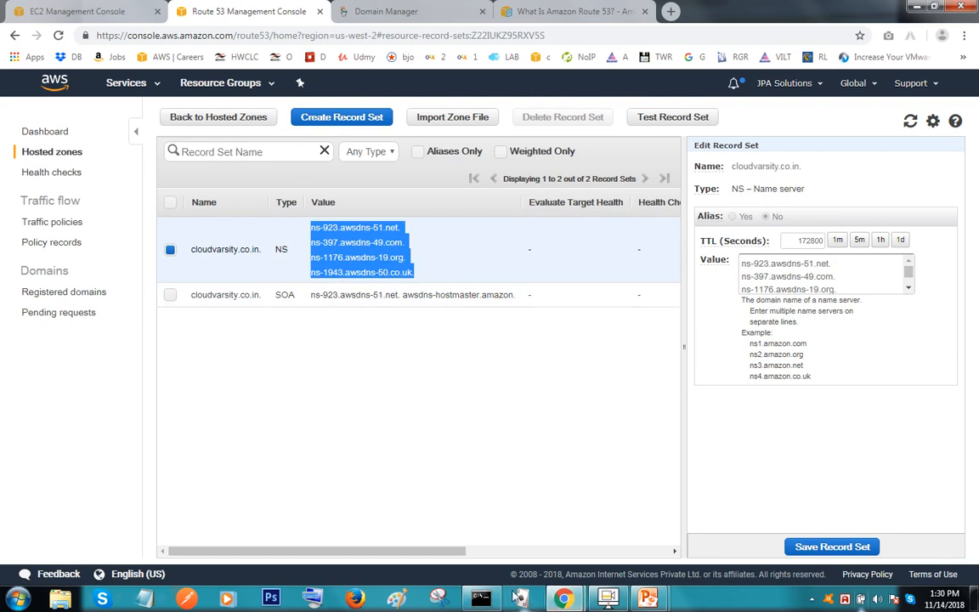
{"action": "left_click_drag", "start_coordinate": [338, 254], "coordinate": [376, 268]}
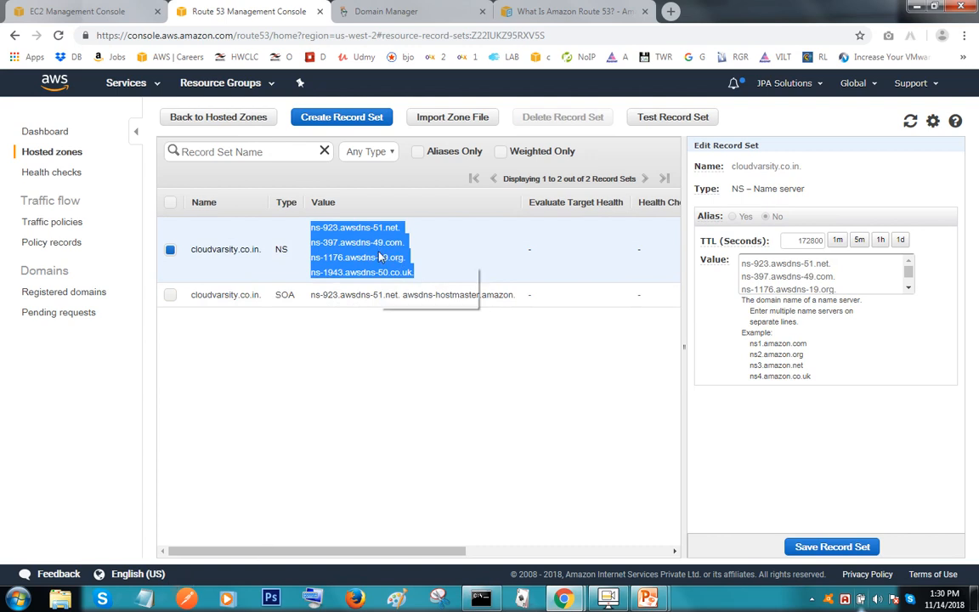
{"action": "left_click_drag", "start_coordinate": [380, 258], "coordinate": [340, 255]}
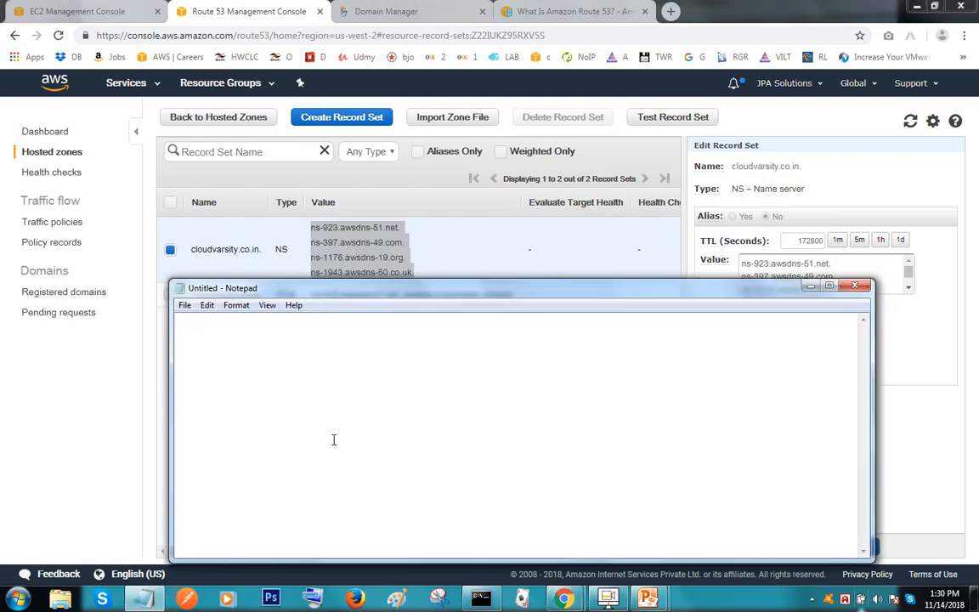
{"action": "key", "text": "ctrl+v"}
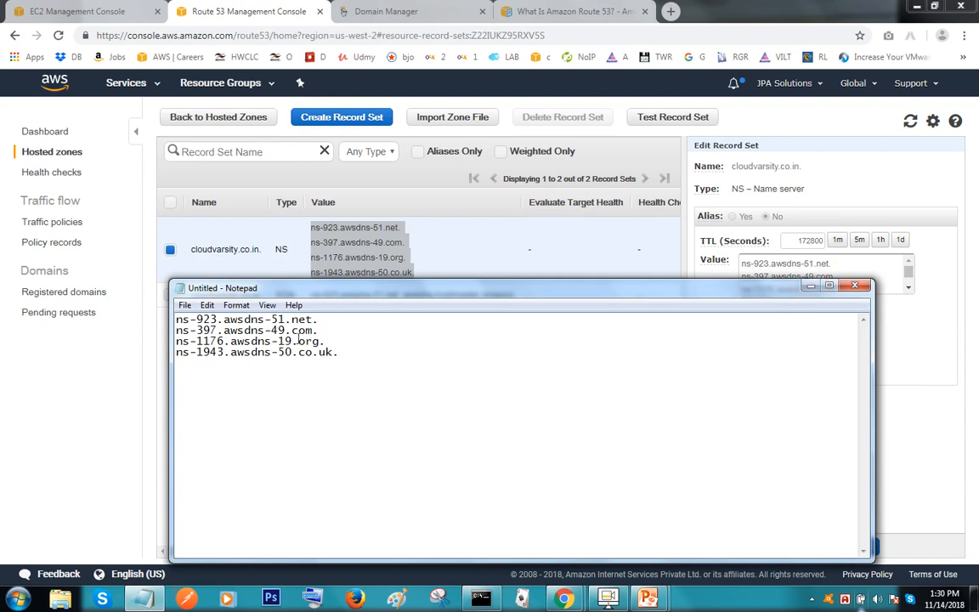
- Cut ns-923.awsdns-51.net from the Notepad list and set the GoDaddy domain's nameserver type to Custom
{"action": "left_click_drag", "start_coordinate": [309, 319], "coordinate": [157, 322]}
{"action": "key", "text": "ctrl+x"}
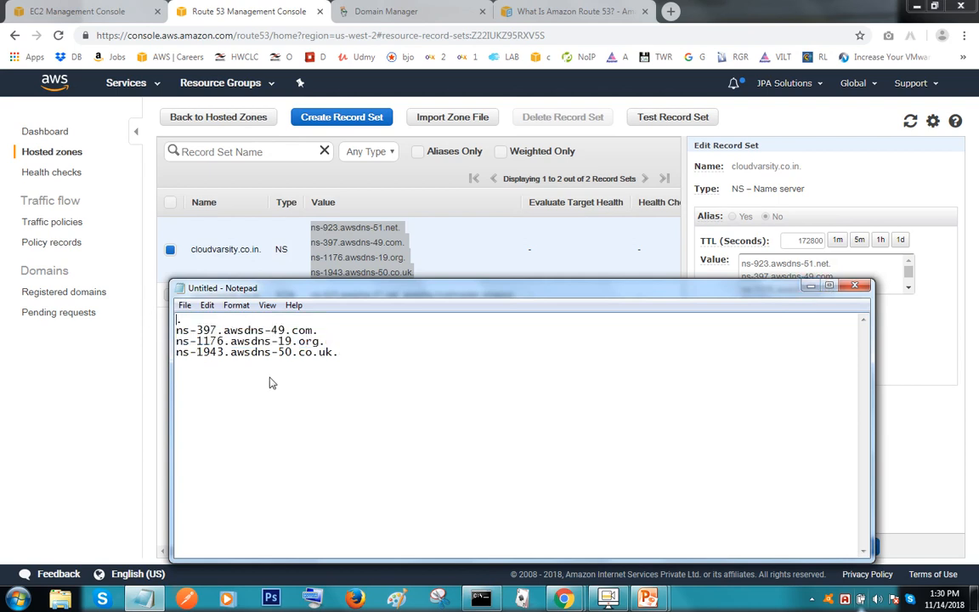
{"action": "left_click", "coordinate": [383, 7]}
{"action": "left_click", "coordinate": [383, 7]}
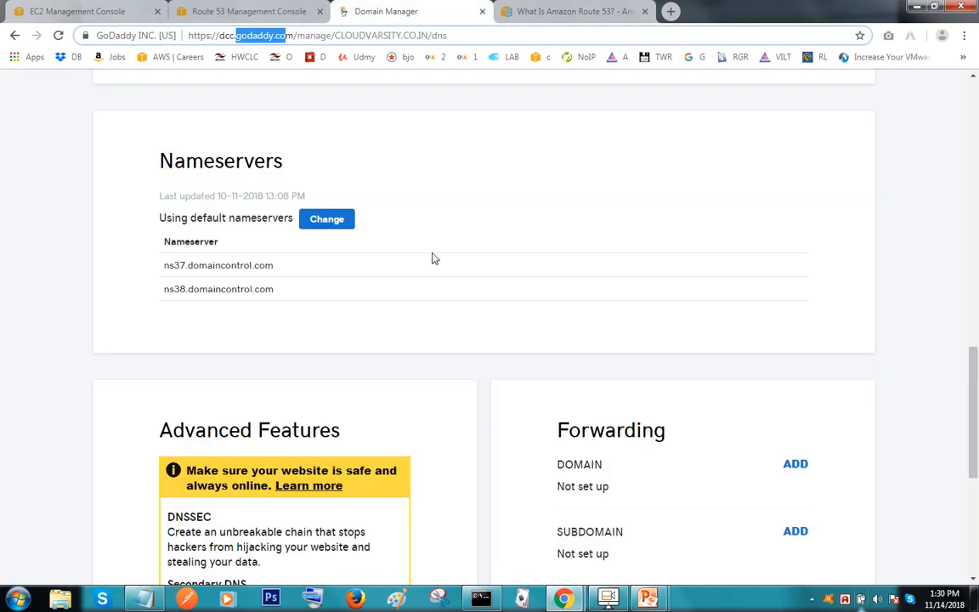
{"action": "left_click", "coordinate": [345, 228]}
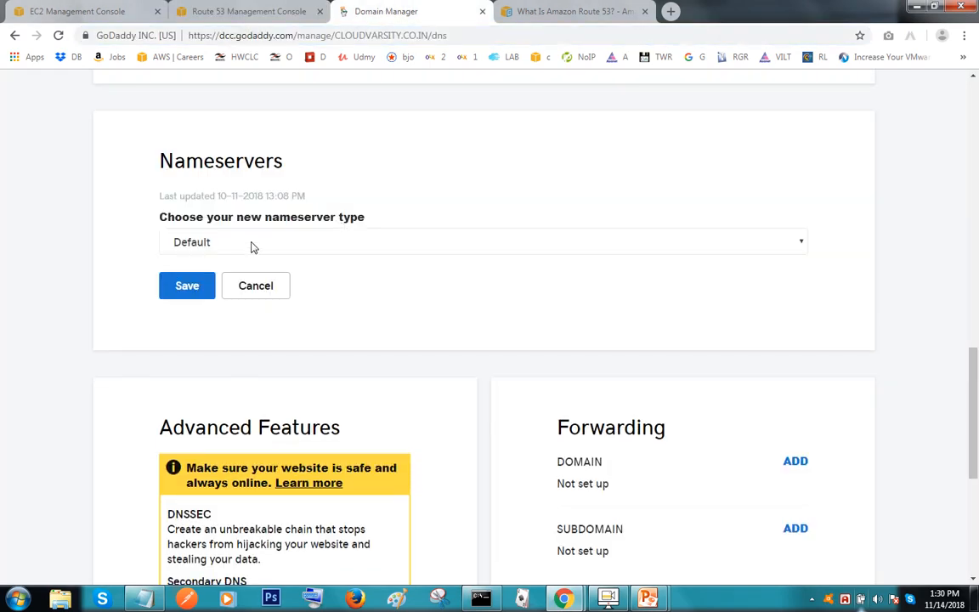
{"action": "left_click", "coordinate": [253, 247]}
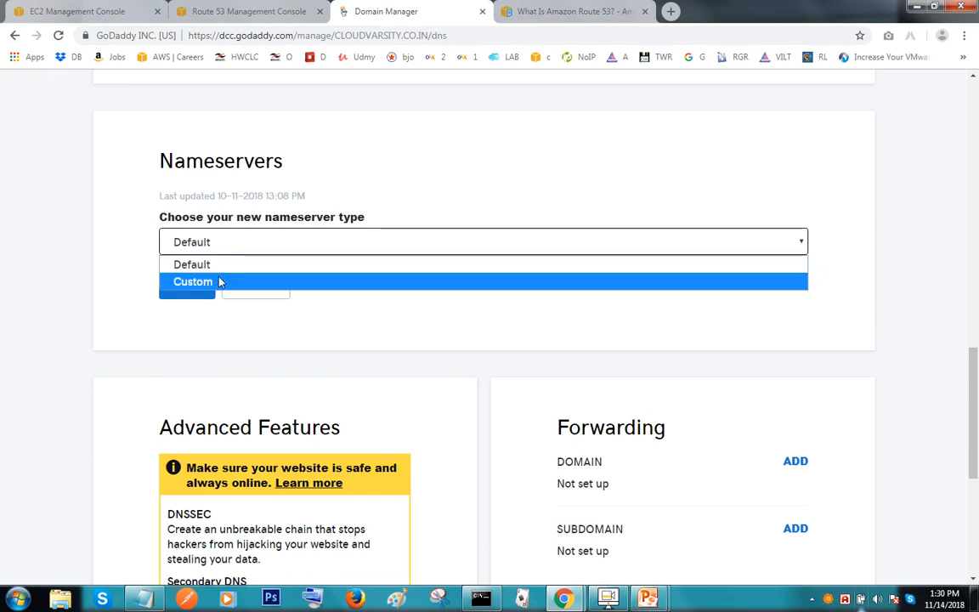
{"action": "left_click", "coordinate": [219, 281]}
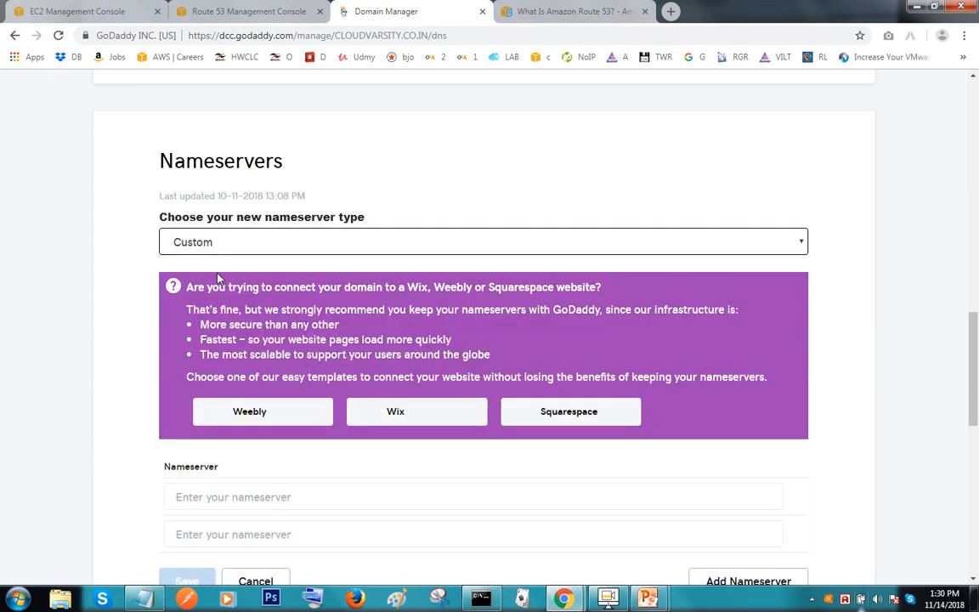
- Enter ns-923.awsdns-51.net as the first custom nameserver and add two extra nameserver rows
{"action": "left_click", "coordinate": [243, 500]}
{"action": "key", "text": "ctrl+v"}
{"action": "left_click", "coordinate": [295, 533]}
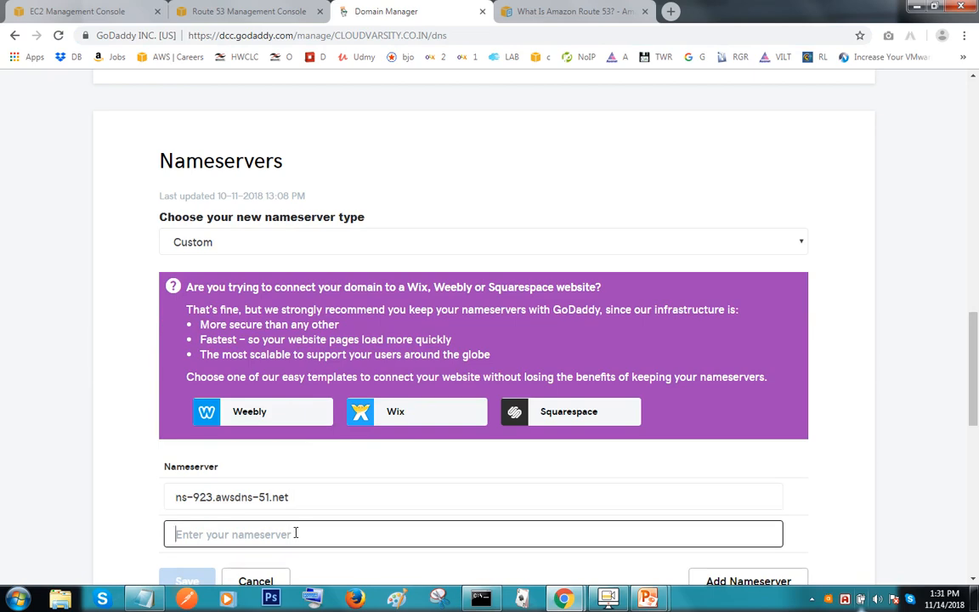
{"action": "scroll", "coordinate": [963, 374], "scroll_direction": "down", "scroll_amount": 3}
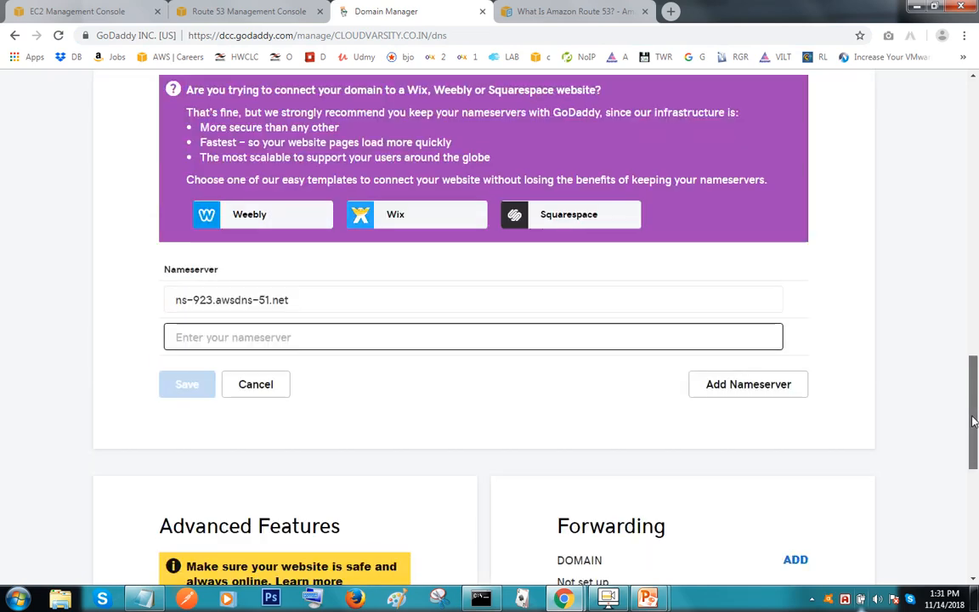
{"action": "left_click", "coordinate": [753, 333]}
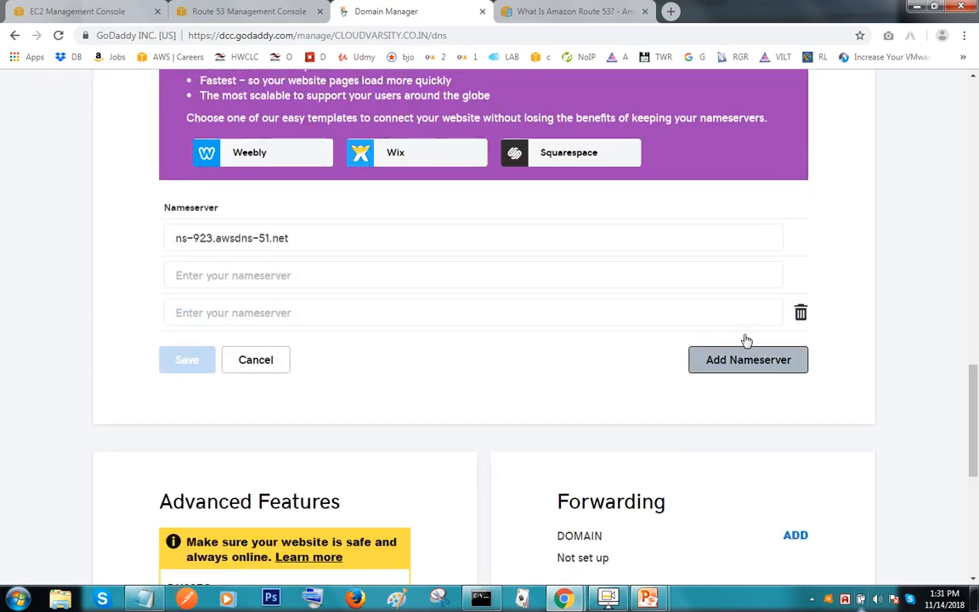
- Transfer ns-397.awsdns-49.com from the Notepad list, without its trailing dot, into the second nameserver row
{"action": "left_click", "coordinate": [304, 277]}
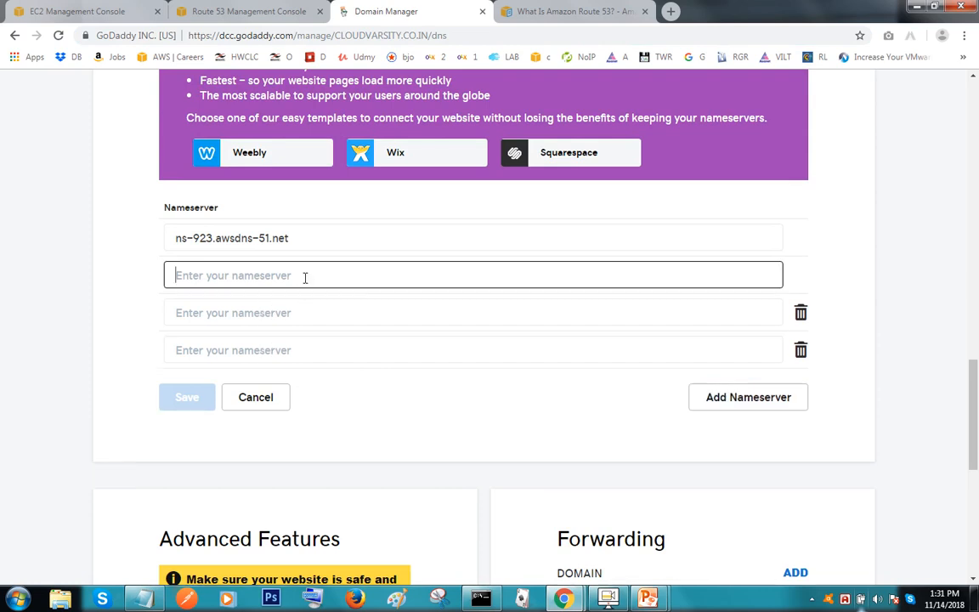
{"action": "left_click", "coordinate": [150, 599]}
{"action": "left_click_drag", "start_coordinate": [177, 330], "coordinate": [314, 331]}
{"action": "key", "text": "ctrl+x"}
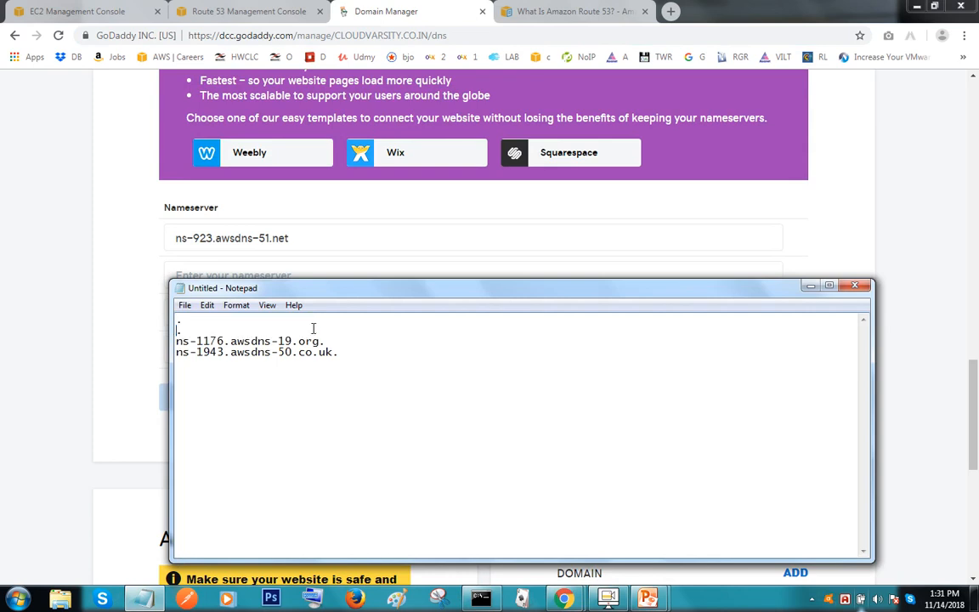
{"action": "left_click", "coordinate": [119, 345]}
{"action": "left_click", "coordinate": [252, 276]}
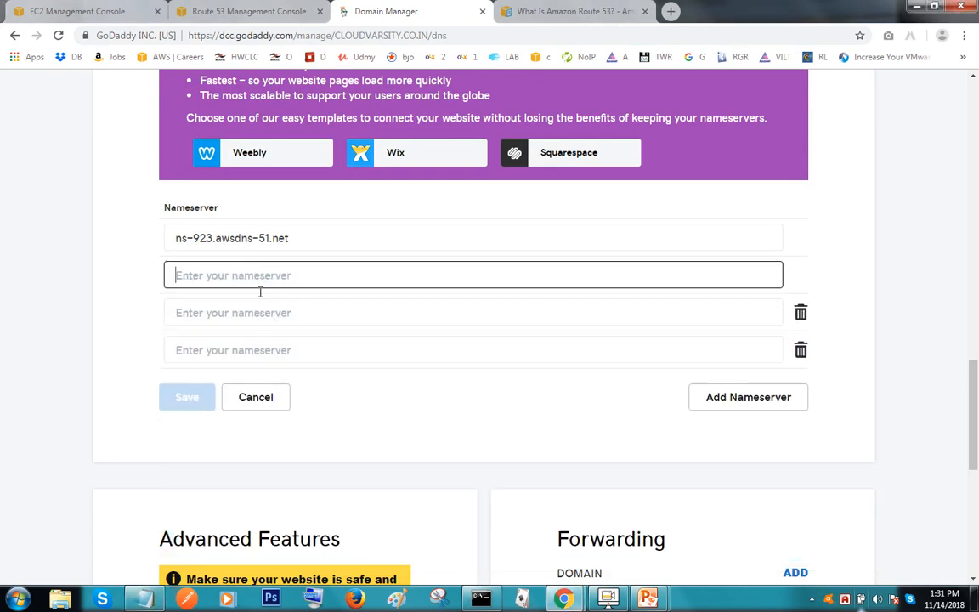
{"action": "key", "text": "ctrl+v"}
- Transfer ns-1176.awsdns-19.org from the Notepad list, without its trailing dot, into the third nameserver row
{"action": "left_click", "coordinate": [282, 319]}
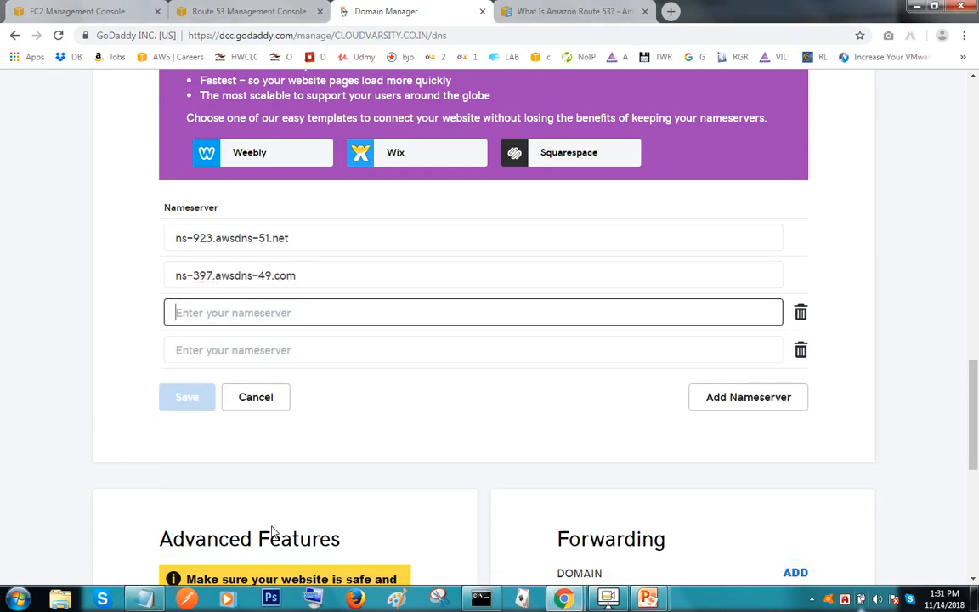
{"action": "left_click", "coordinate": [144, 599]}
{"action": "left_click_drag", "start_coordinate": [177, 341], "coordinate": [320, 342]}
{"action": "key", "text": "ctrl+x"}
{"action": "left_click", "coordinate": [165, 374]}
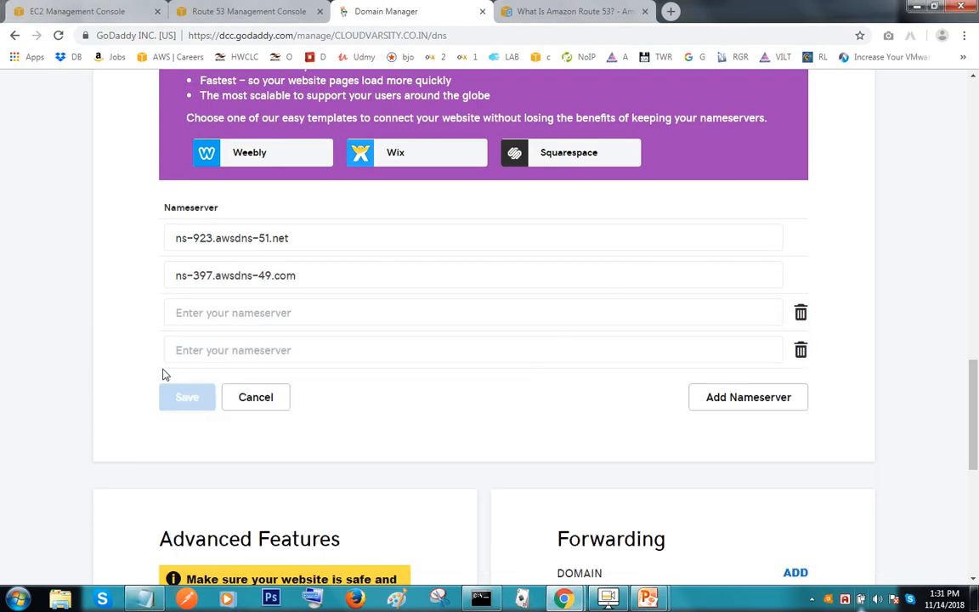
{"action": "left_click", "coordinate": [203, 312]}
{"action": "key", "text": "ctrl+v"}
- Transfer ns-1943.awsdns-50.co.uk from the Notepad list into the fourth nameserver row, leaving no trailing dot
{"action": "key", "text": "Tab"}
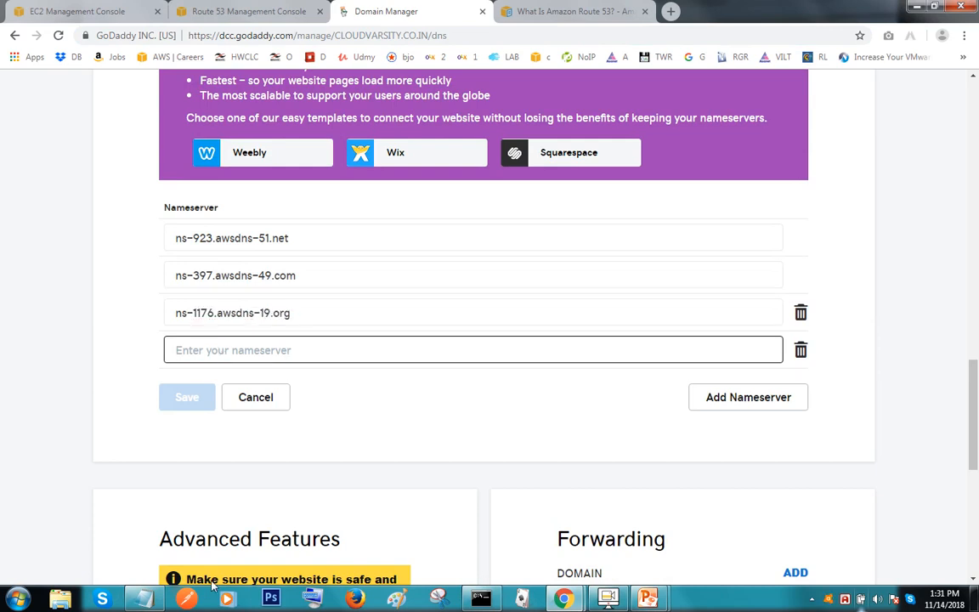
{"action": "left_click", "coordinate": [146, 599]}
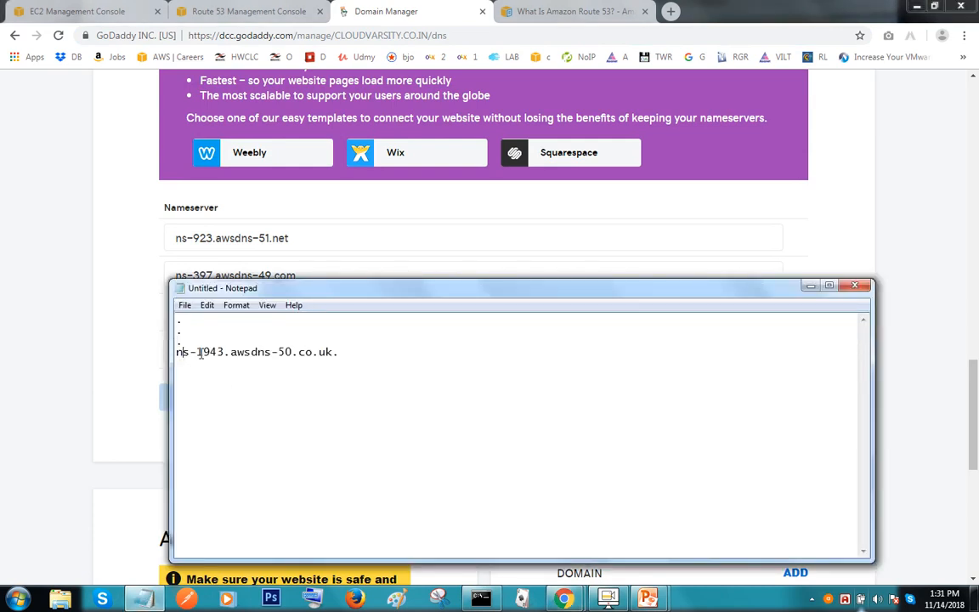
{"action": "mouse_move", "coordinate": [182, 353]}
{"action": "left_mouse_down"}
{"action": "mouse_move", "coordinate": [334, 353]}
{"action": "mouse_move", "coordinate": [180, 355]}
{"action": "left_mouse_up"}
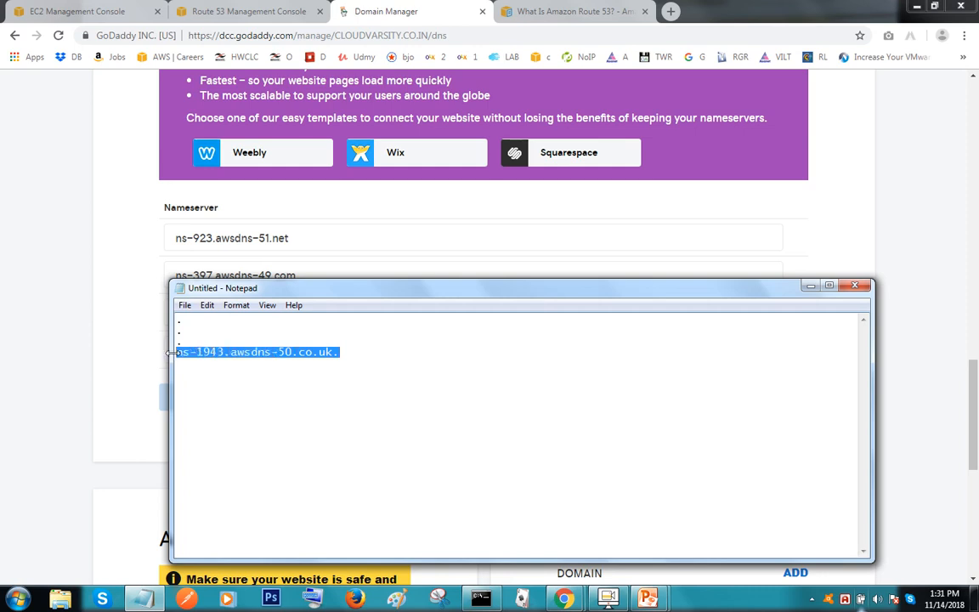
{"action": "key", "text": "ctrl+x"}
{"action": "left_click", "coordinate": [132, 199]}
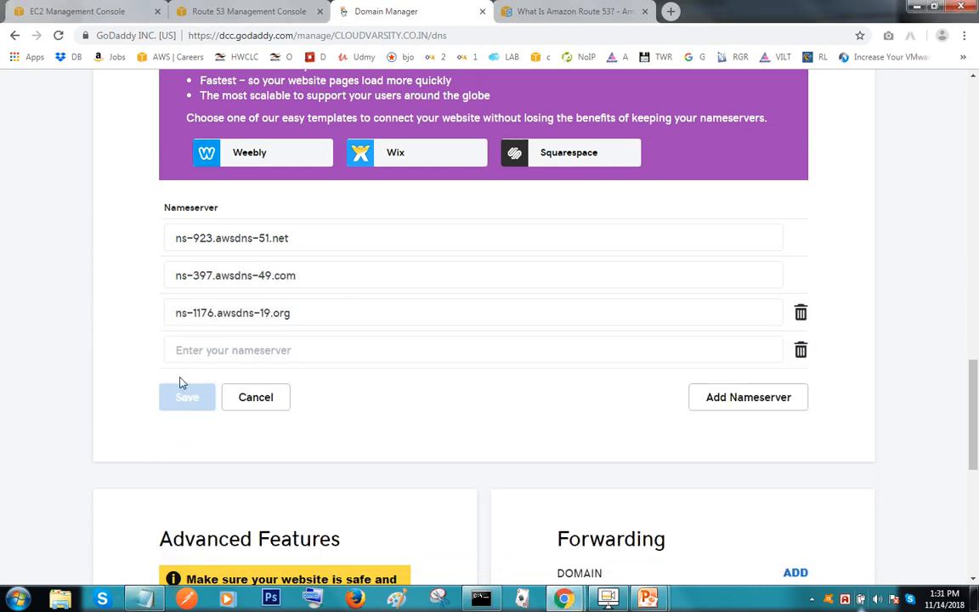
{"action": "left_click", "coordinate": [219, 355]}
{"action": "key", "text": "ctrl+v"}
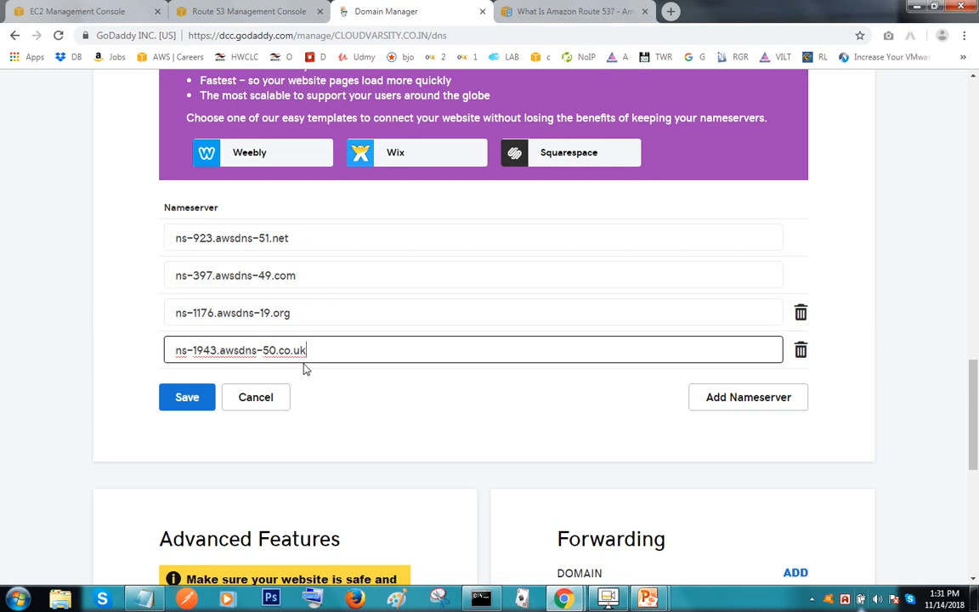
- Save the four custom nameservers, check the domain's nameserver list and reload the DNS management page
{"action": "left_click", "coordinate": [187, 398]}
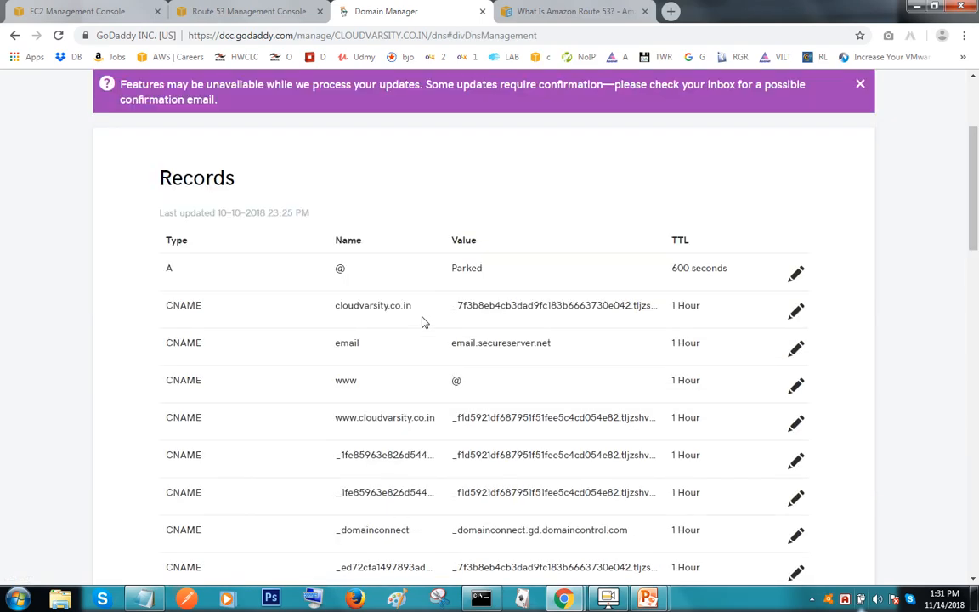
{"action": "scroll", "coordinate": [487, 327], "scroll_direction": "down", "scroll_amount": 10}
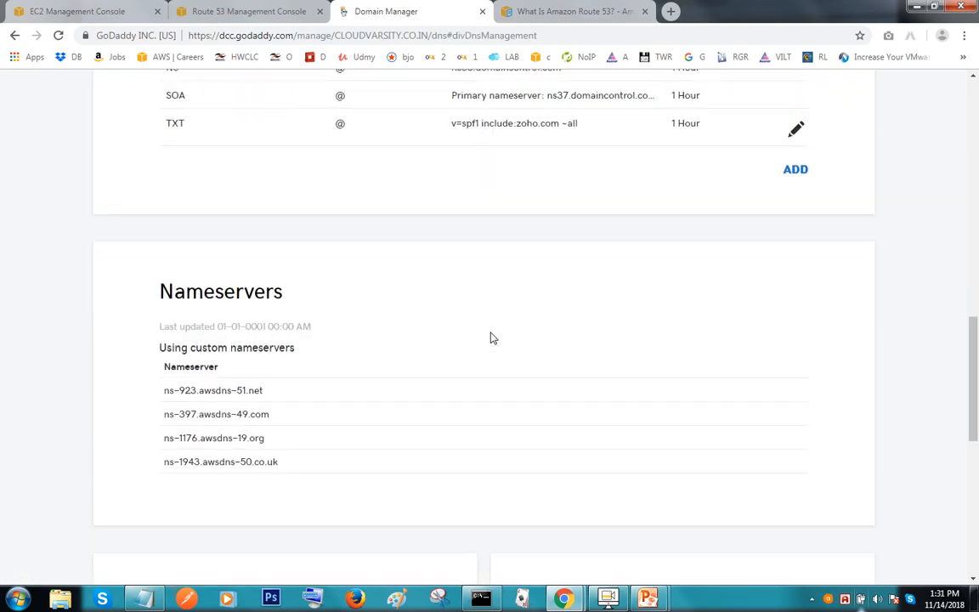
{"action": "scroll", "coordinate": [491, 339], "scroll_direction": "down", "scroll_amount": 1}
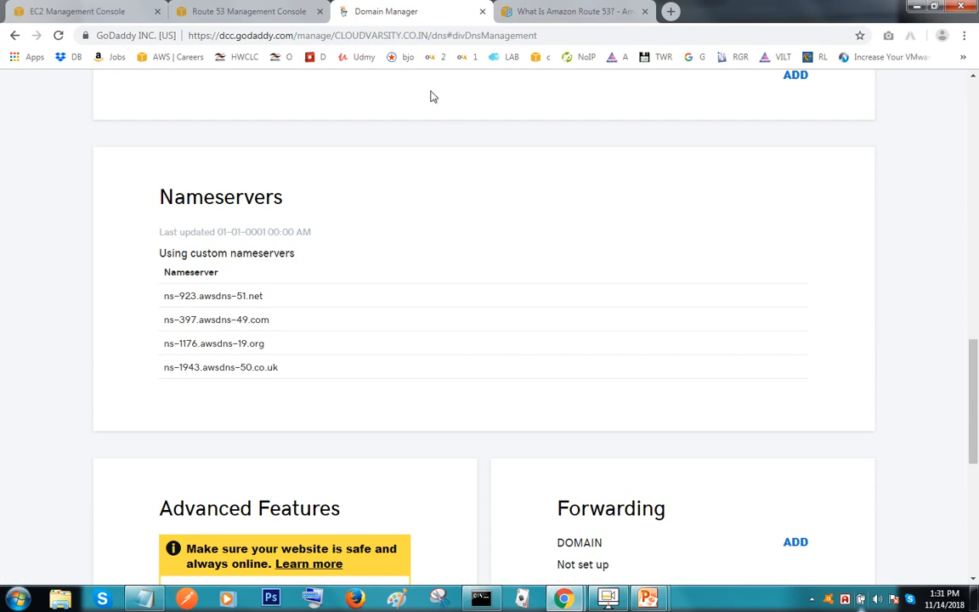
{"action": "left_click", "coordinate": [555, 35]}
{"action": "key", "text": "Return"}
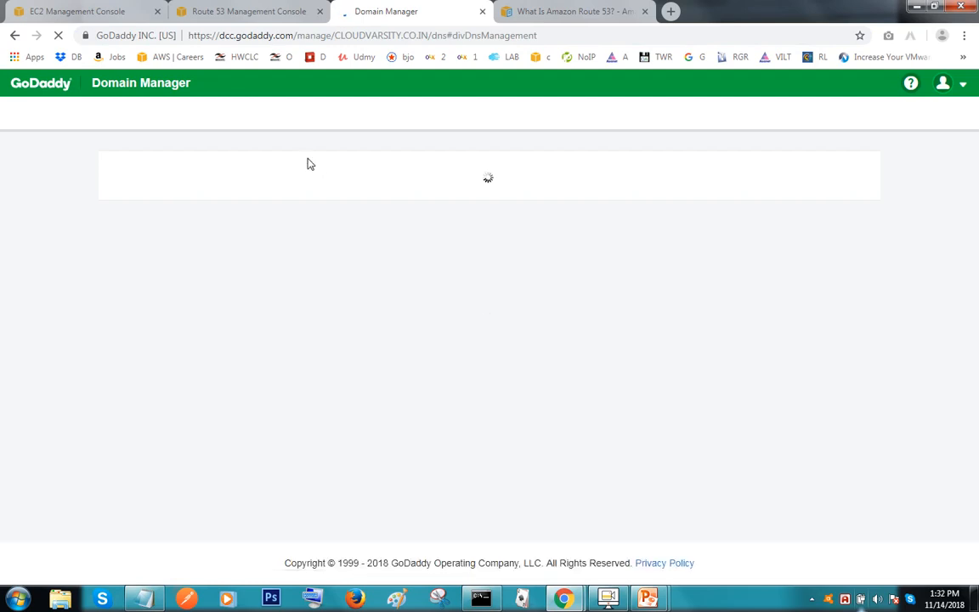
{"action": "left_click", "coordinate": [211, 17]}
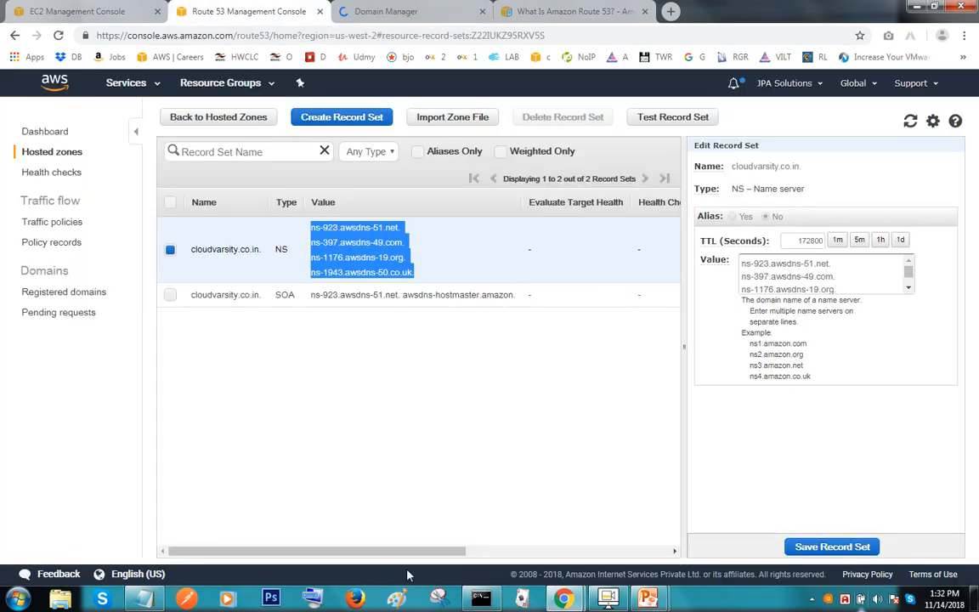
{"action": "left_click", "coordinate": [282, 370]}
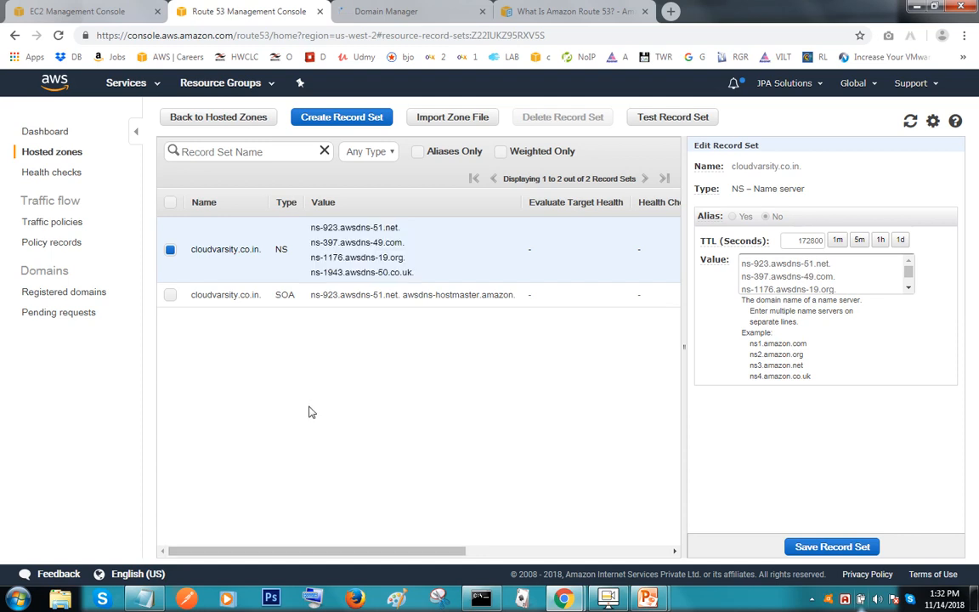
{"action": "left_click", "coordinate": [341, 125]}
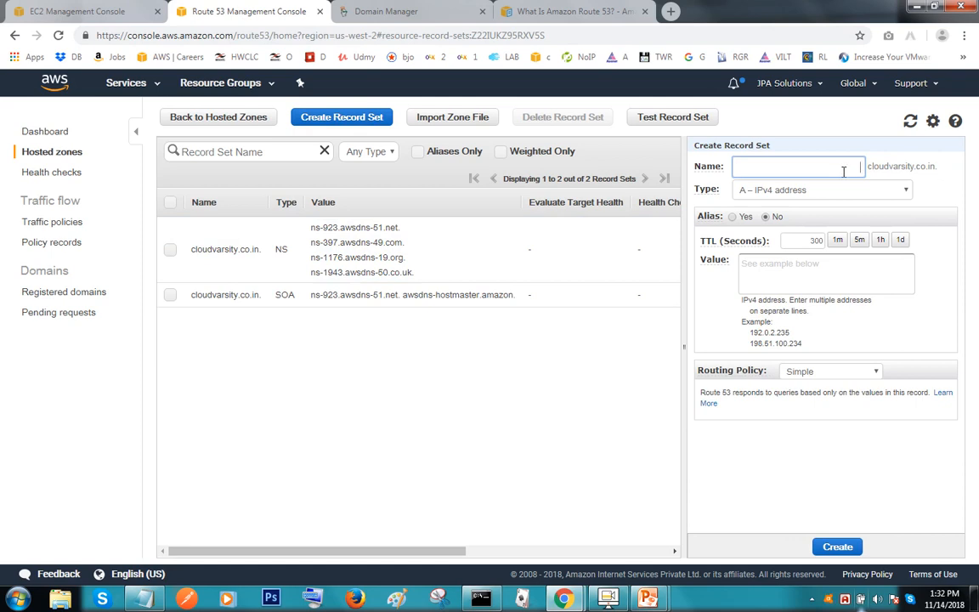
{"action": "type", "text": "www"}
{"action": "left_click", "coordinate": [790, 276]}
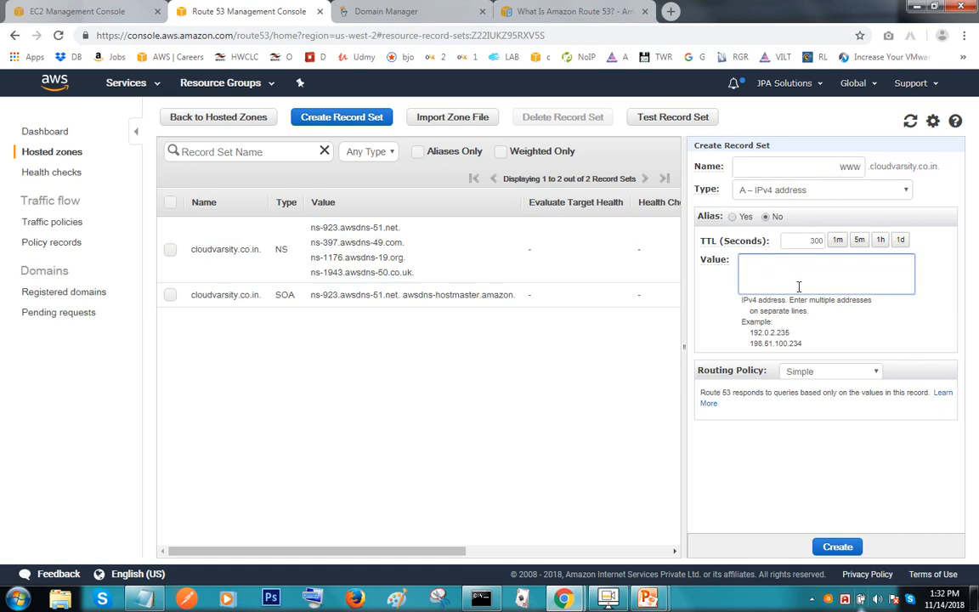
- In the EC2 console, start launching an instance from the withapache template, using version 1 (Default)
{"action": "left_click", "coordinate": [66, 12]}
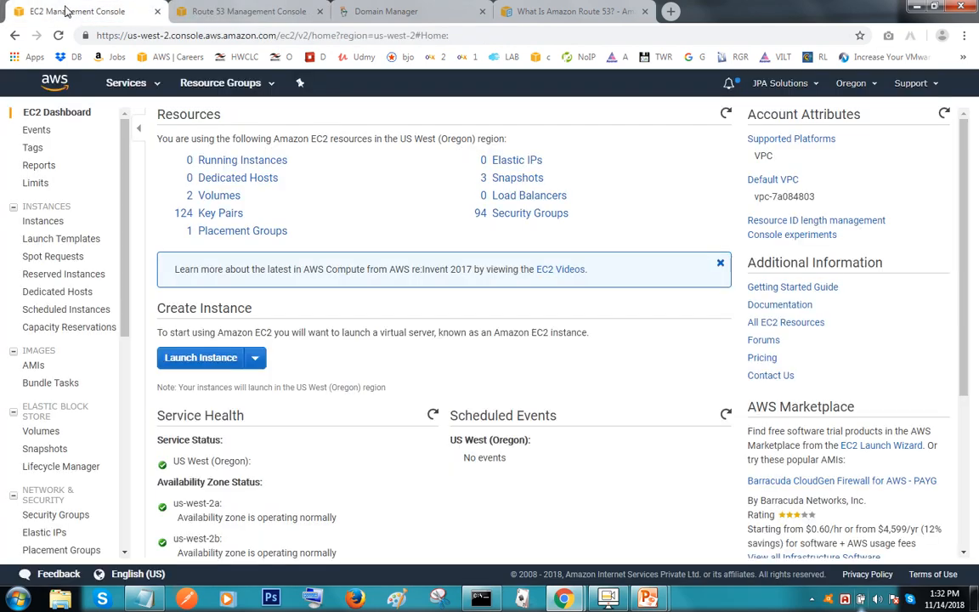
{"action": "left_click", "coordinate": [256, 358]}
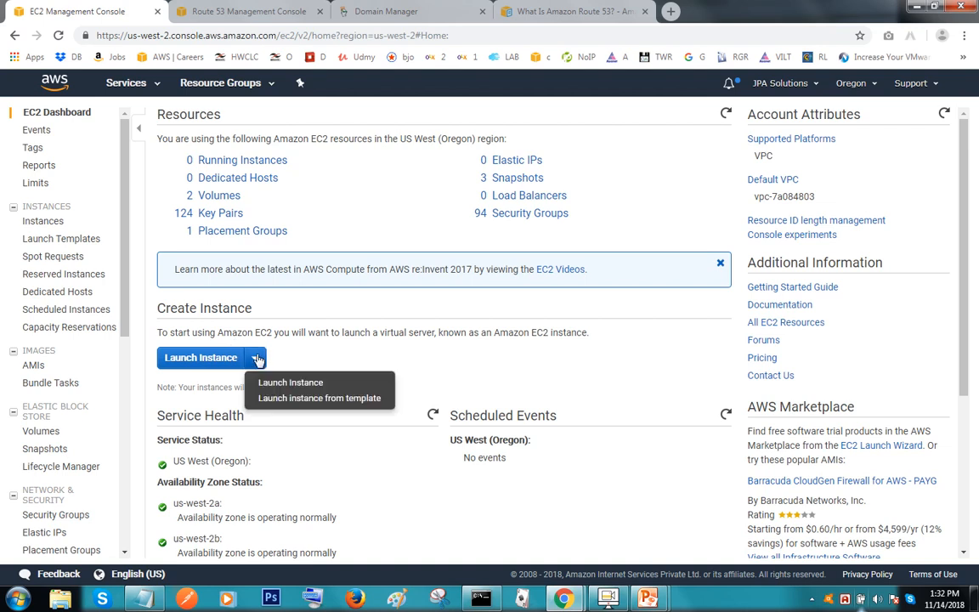
{"action": "left_click", "coordinate": [305, 398]}
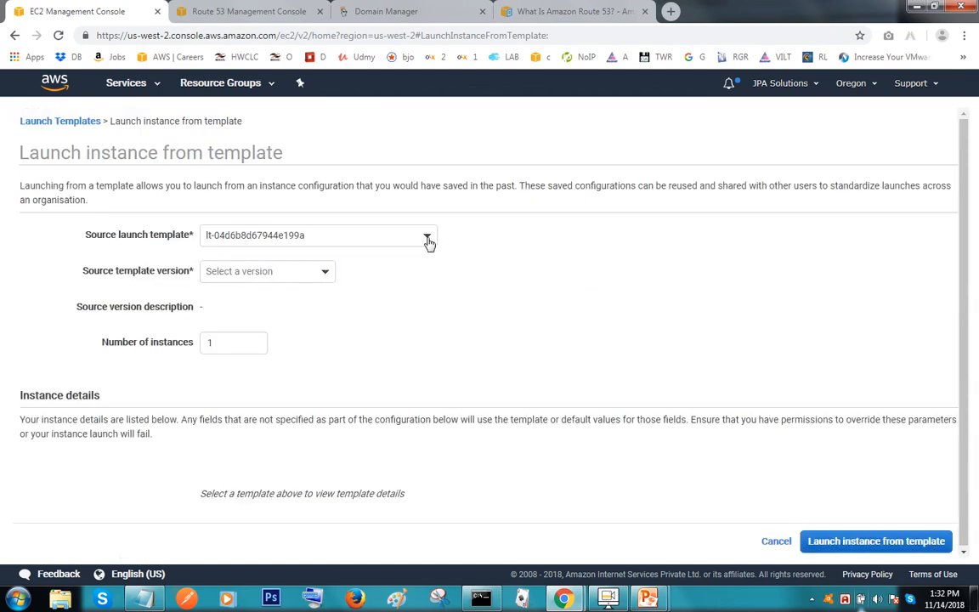
{"action": "left_click", "coordinate": [425, 238]}
{"action": "left_click", "coordinate": [425, 238]}
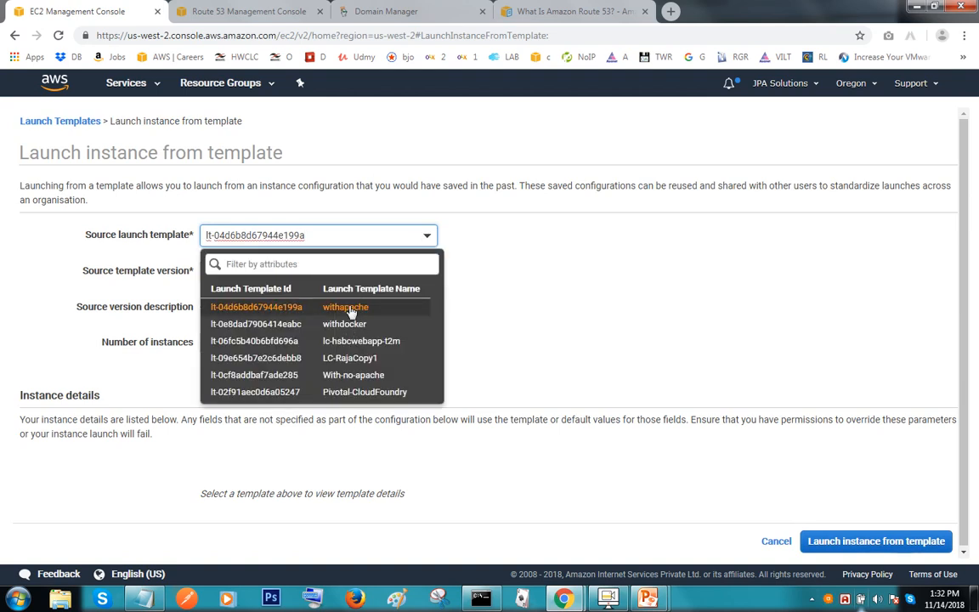
{"action": "left_click", "coordinate": [338, 305]}
{"action": "left_click", "coordinate": [291, 274]}
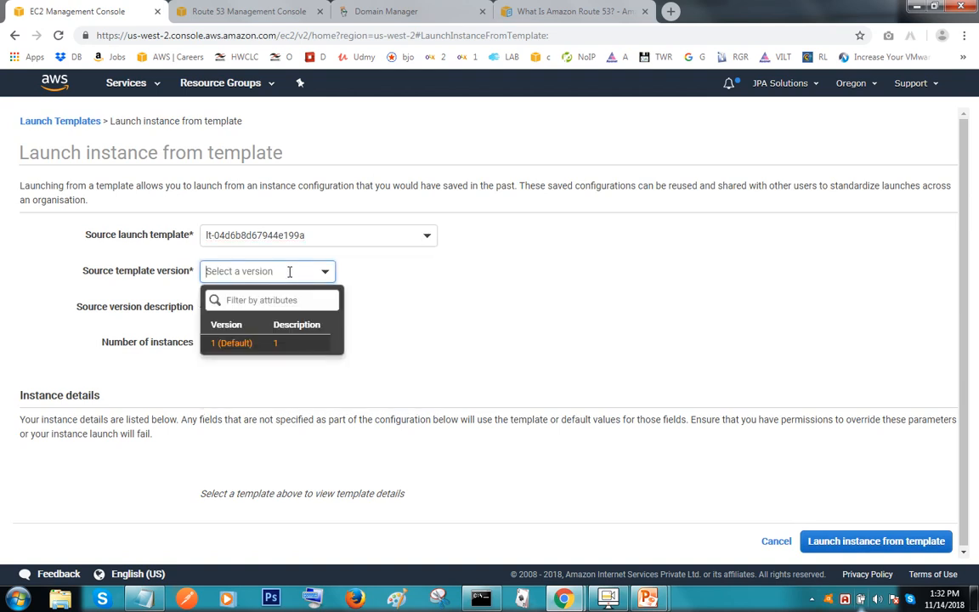
{"action": "left_click", "coordinate": [280, 344]}
- Review the template's instance settings and expand the advanced details to examine the user data script
{"action": "scroll", "coordinate": [501, 353], "scroll_direction": "down", "scroll_amount": 5}
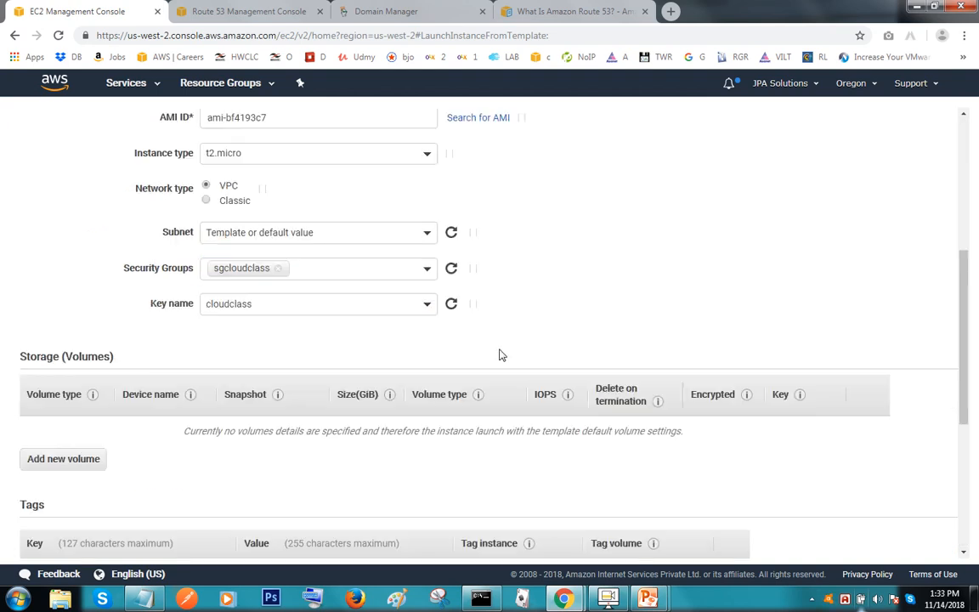
{"action": "scroll", "coordinate": [501, 355], "scroll_direction": "down", "scroll_amount": 4}
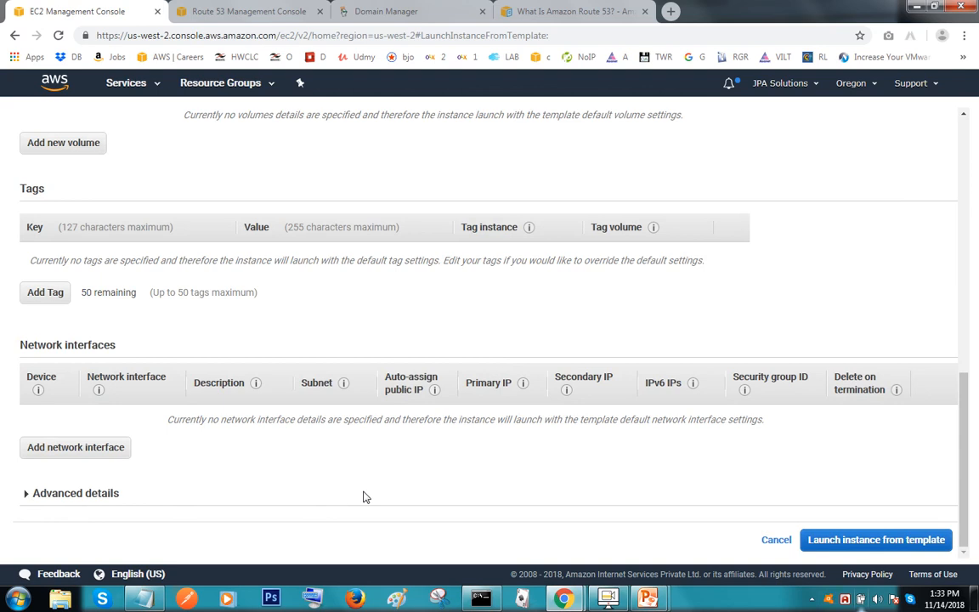
{"action": "left_click", "coordinate": [26, 494]}
{"action": "left_click", "coordinate": [26, 494]}
{"action": "left_click", "coordinate": [26, 498]}
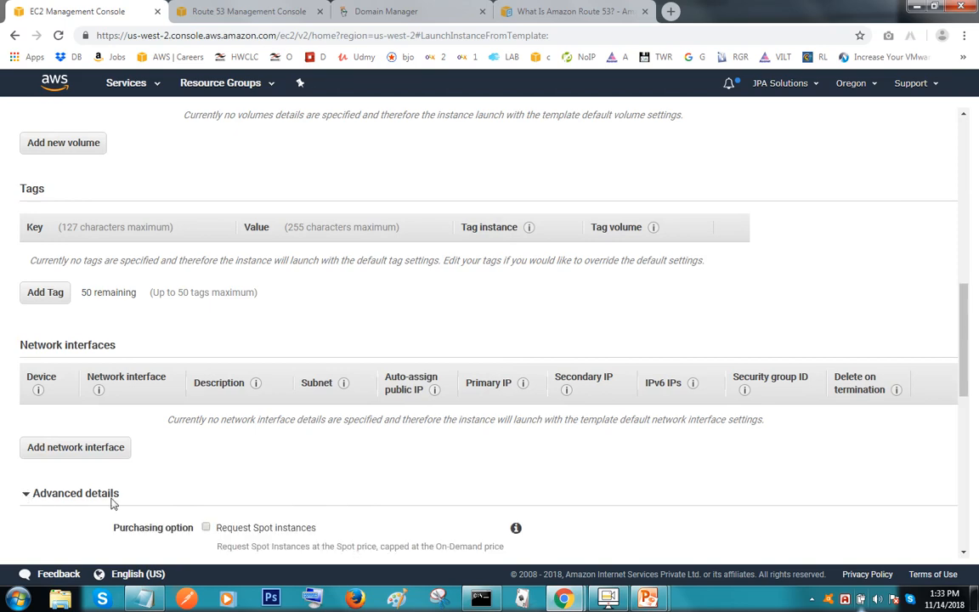
{"action": "scroll", "coordinate": [278, 498], "scroll_direction": "down", "scroll_amount": 7}
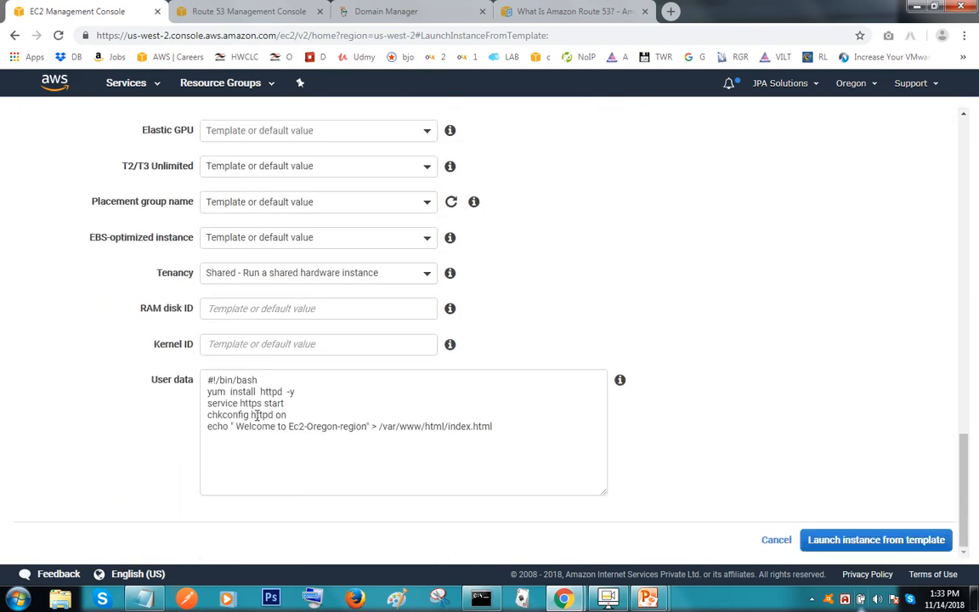
- Correct the user data script's service line to "service httpd start" and launch the instance from the template
{"action": "left_click_drag", "start_coordinate": [262, 404], "coordinate": [256, 404]}
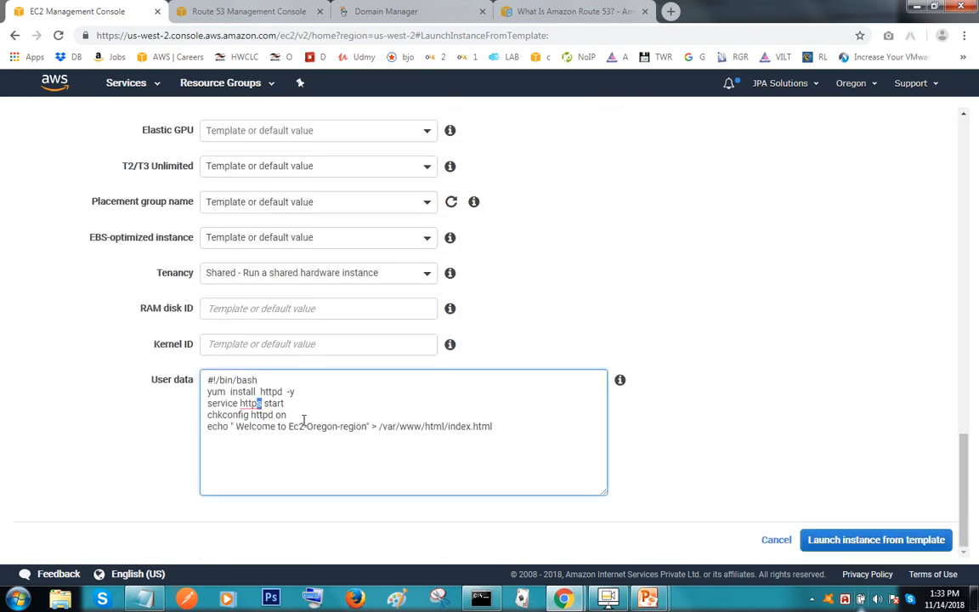
{"action": "type", "text": "d"}
{"action": "left_click_drag", "start_coordinate": [237, 426], "coordinate": [490, 428]}
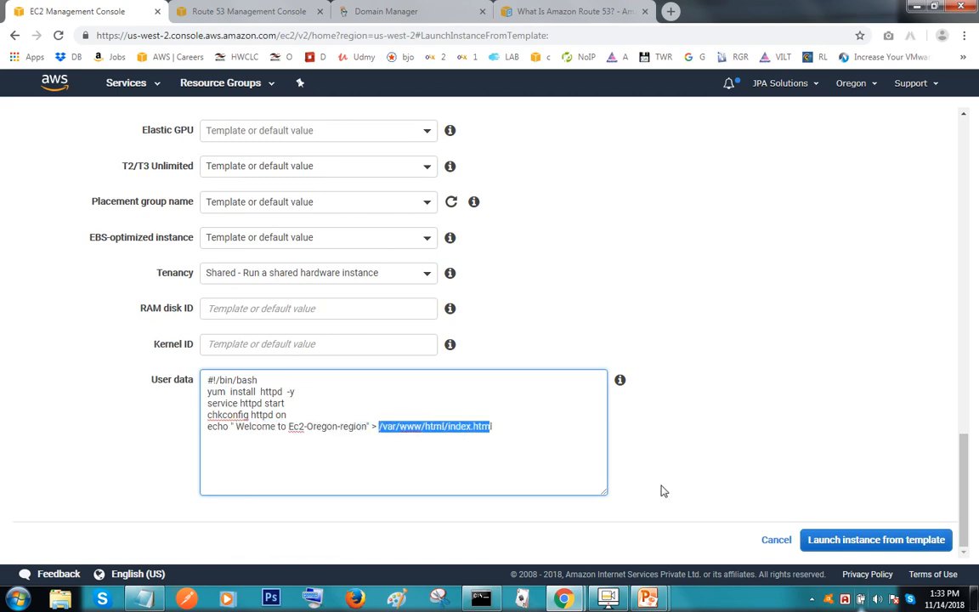
{"action": "left_click", "coordinate": [922, 539]}
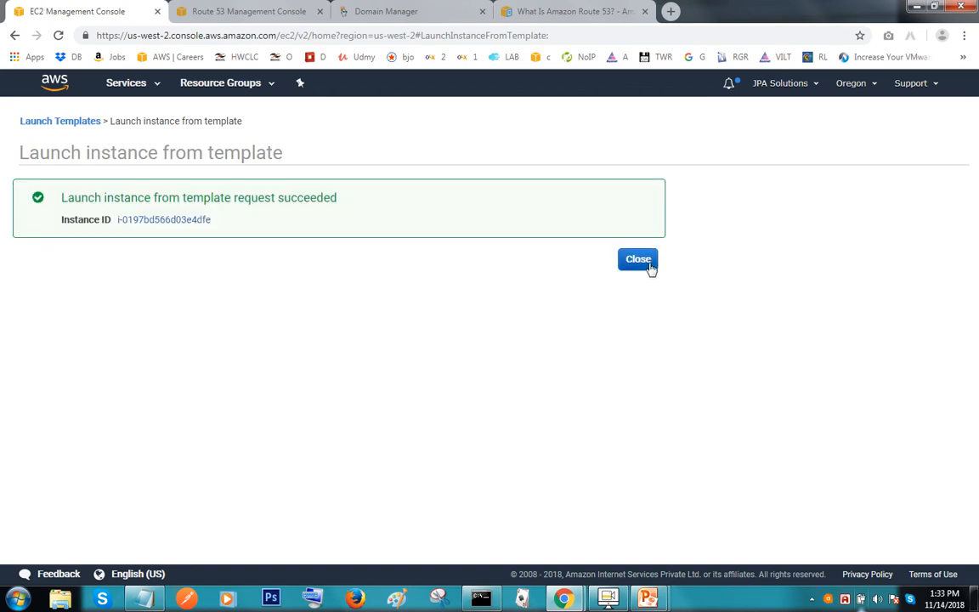
{"action": "left_click", "coordinate": [651, 267]}
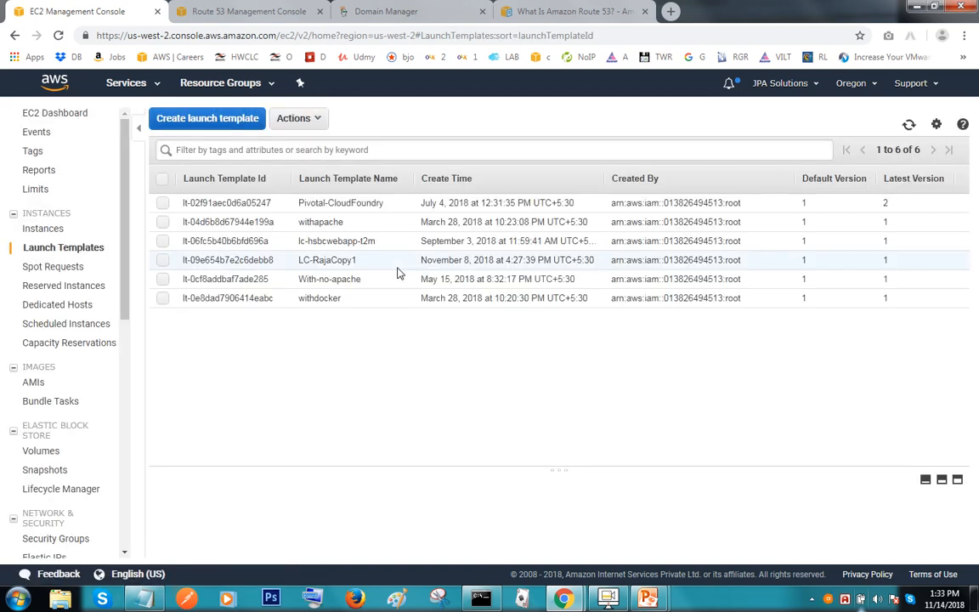
- In the EC2 instances list, name the newly launched instance USA-WebServer and refresh the list
{"action": "left_click", "coordinate": [47, 231]}
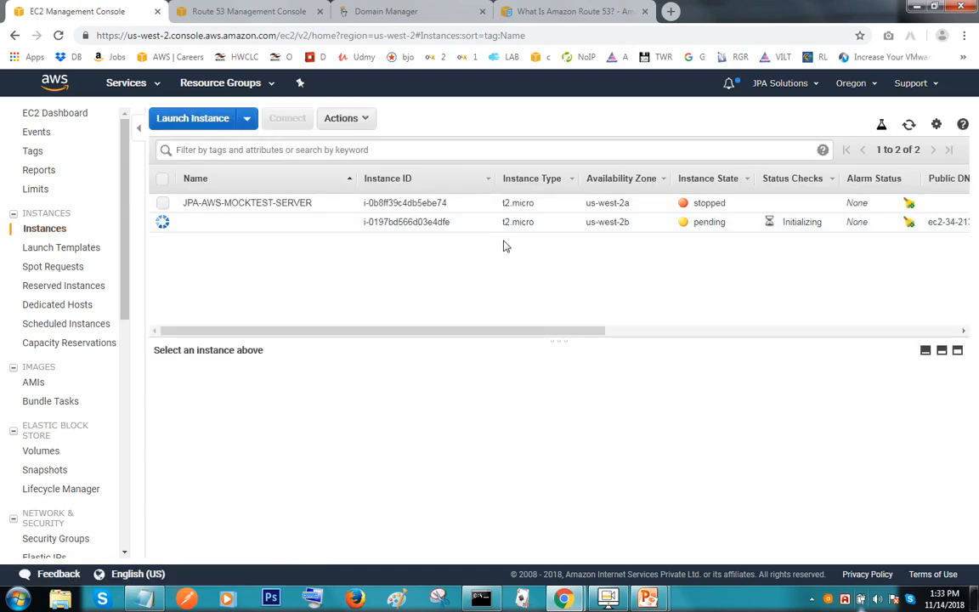
{"action": "left_click", "coordinate": [319, 223]}
{"action": "left_click", "coordinate": [344, 223]}
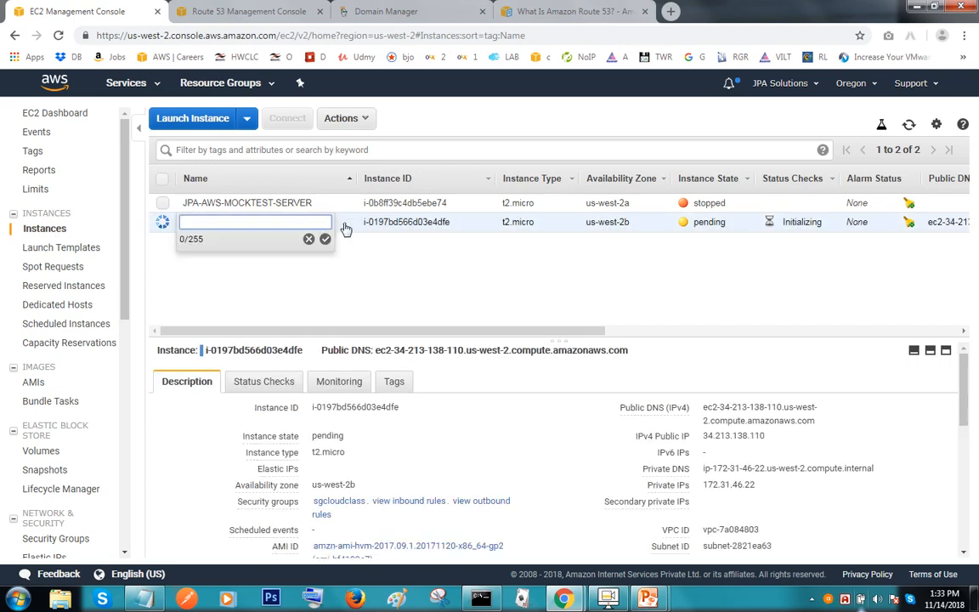
{"action": "type", "text": "USA-WebServer"}
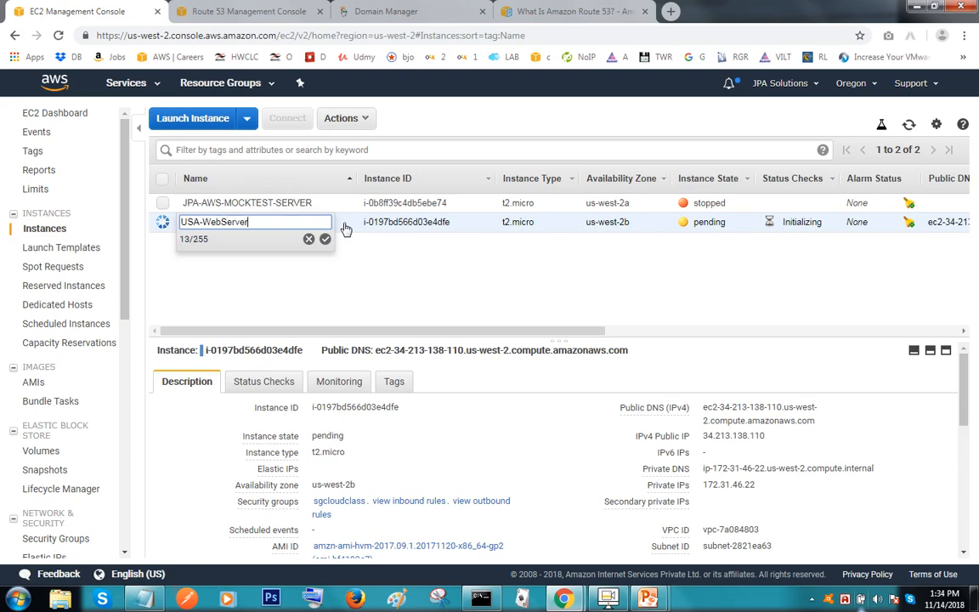
{"action": "left_click", "coordinate": [324, 239]}
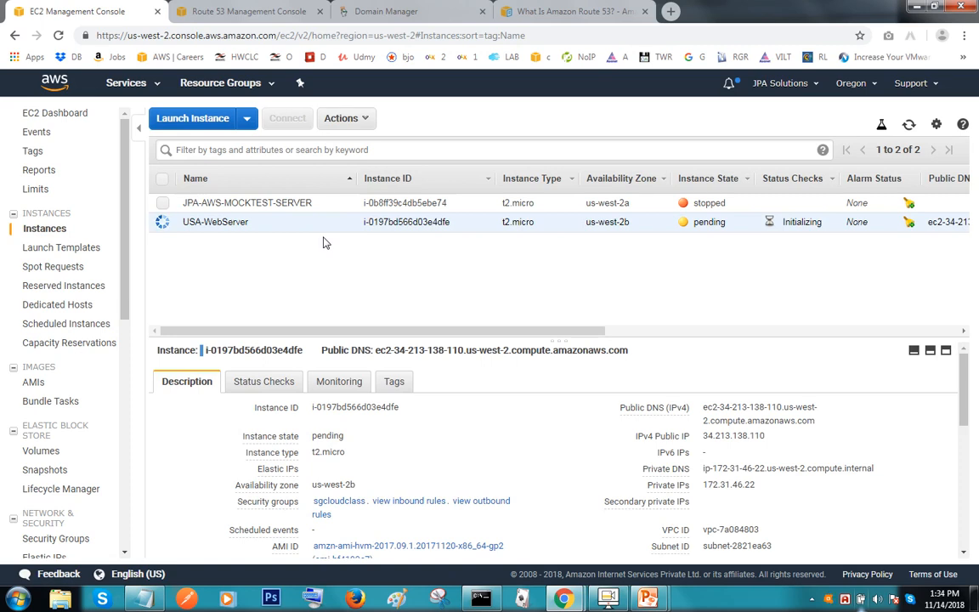
{"action": "left_click", "coordinate": [909, 126]}
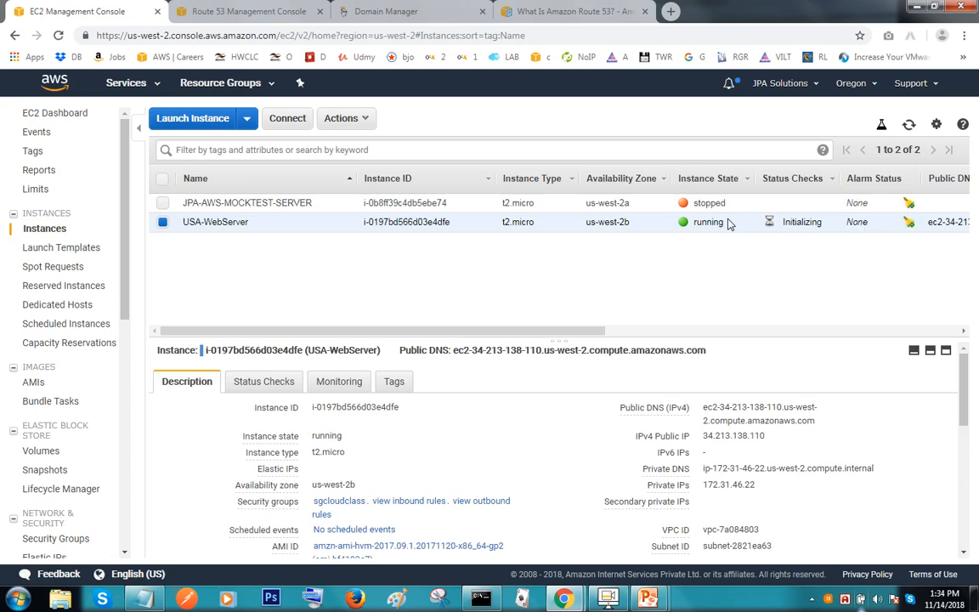
- Copy USA-WebServer's IPv4 public IP and open a PuTTY SSH session to it as ec2-user on port 22
{"action": "left_click", "coordinate": [776, 437]}
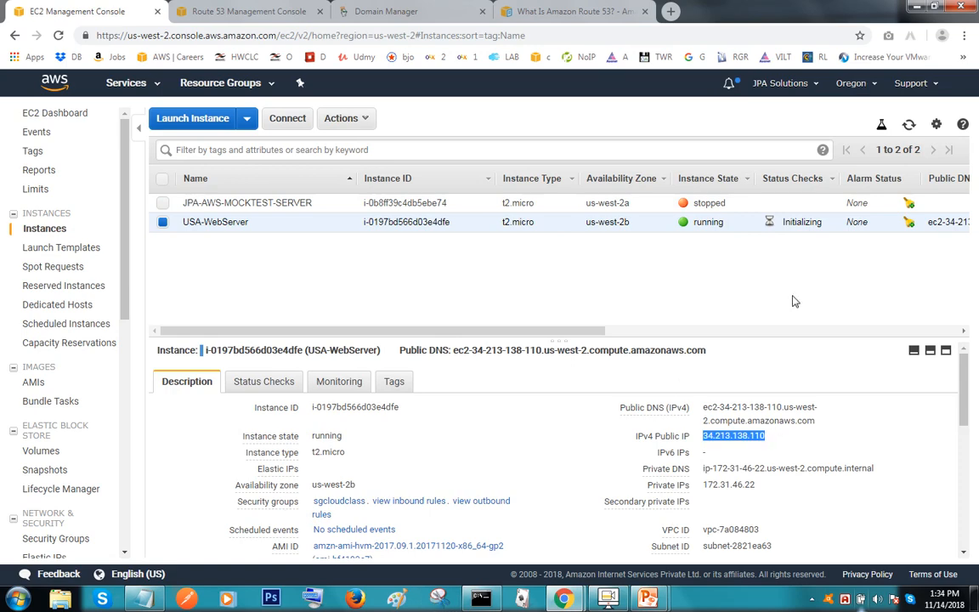
{"action": "left_click", "coordinate": [916, 5]}
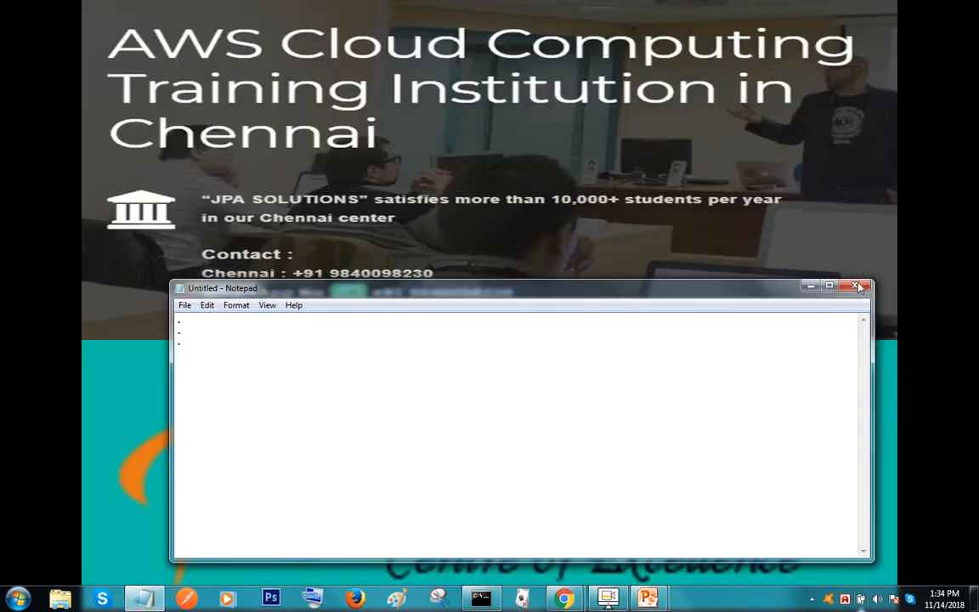
{"action": "left_click", "coordinate": [810, 286]}
{"action": "key", "text": "Escape"}
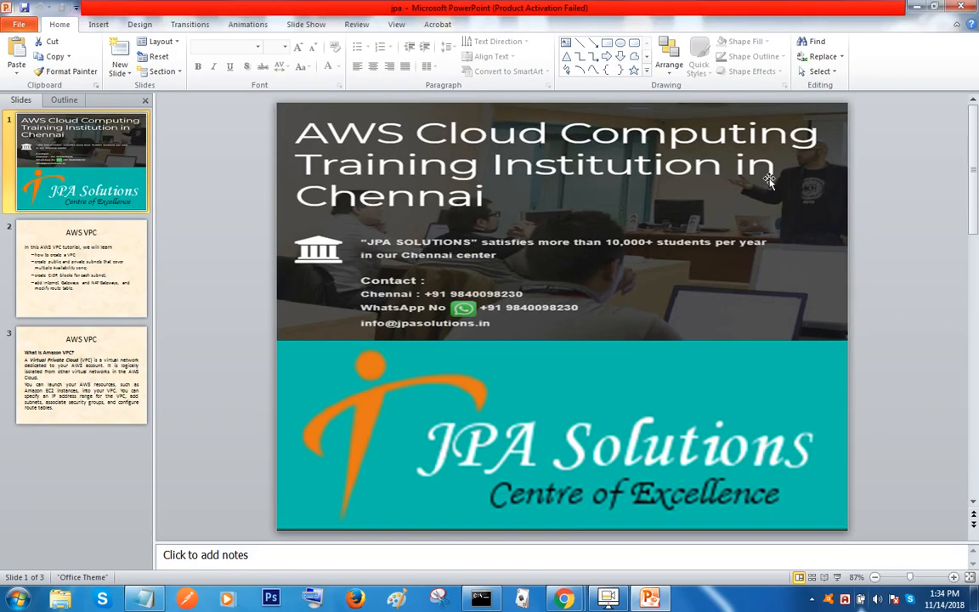
{"action": "left_click", "coordinate": [916, 6]}
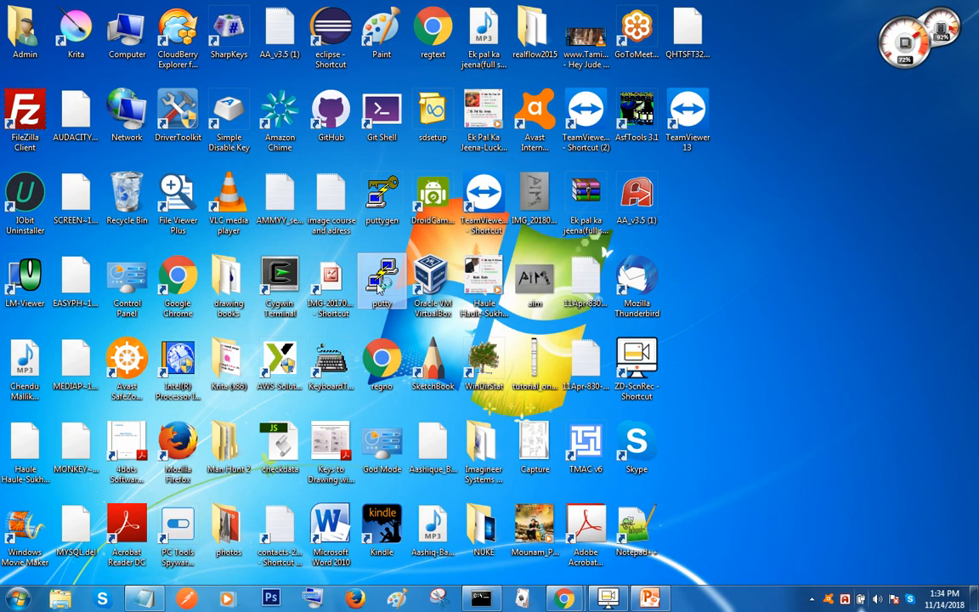
{"action": "mouse_move", "coordinate": [563, 599]}
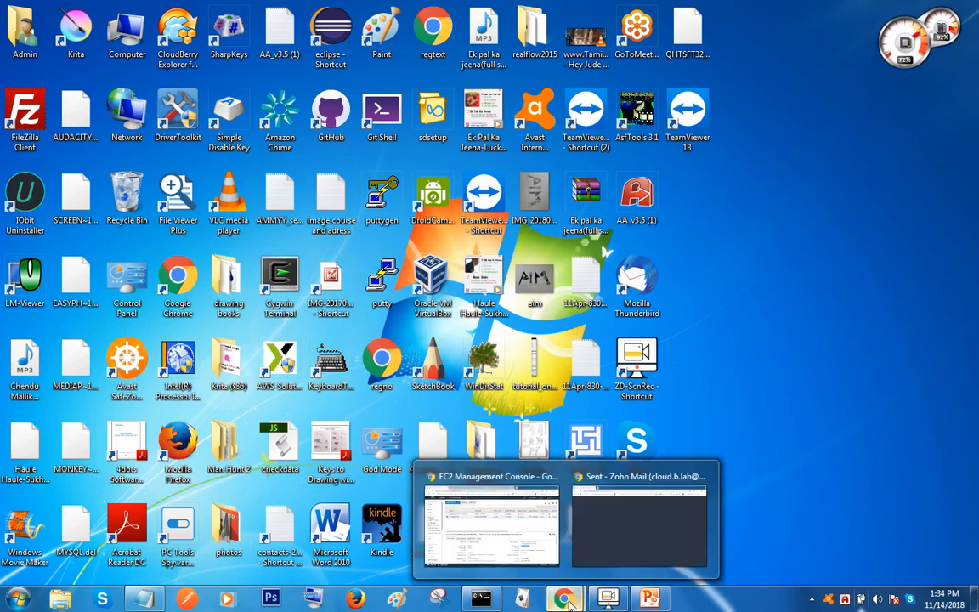
{"action": "left_click", "coordinate": [501, 534]}
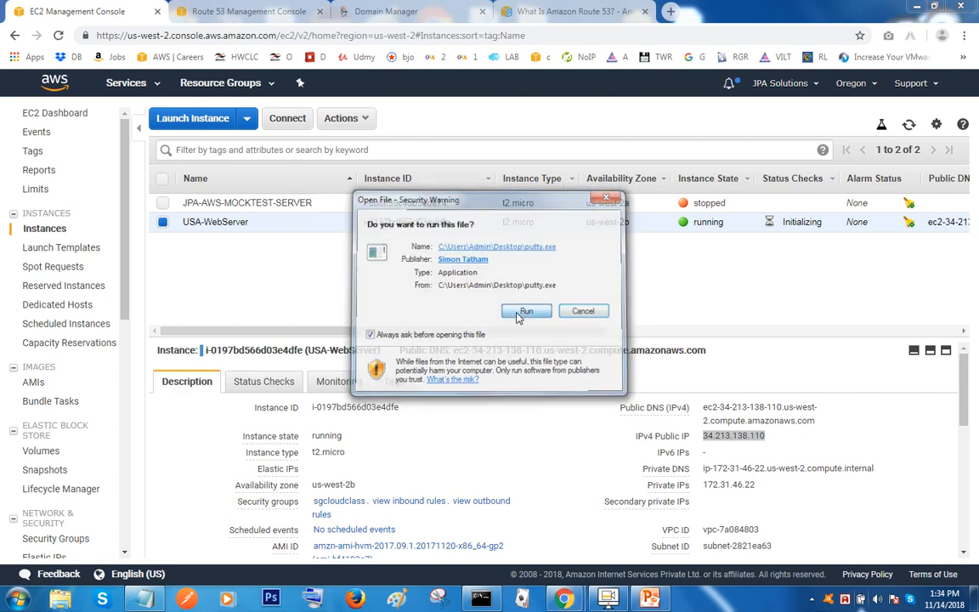
{"action": "left_click", "coordinate": [522, 311]}
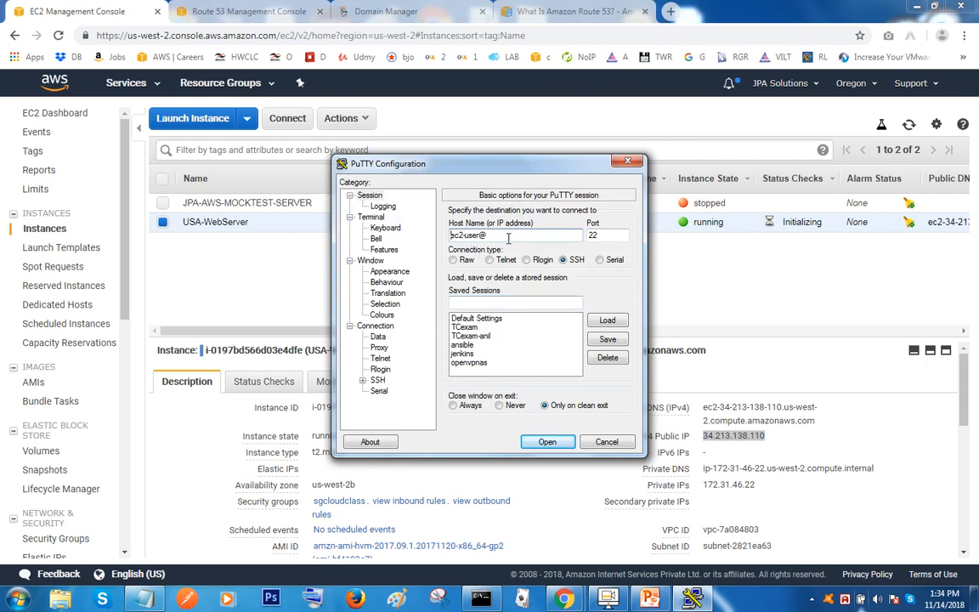
{"action": "key", "text": "ctrl+v"}
{"action": "left_click", "coordinate": [547, 442]}
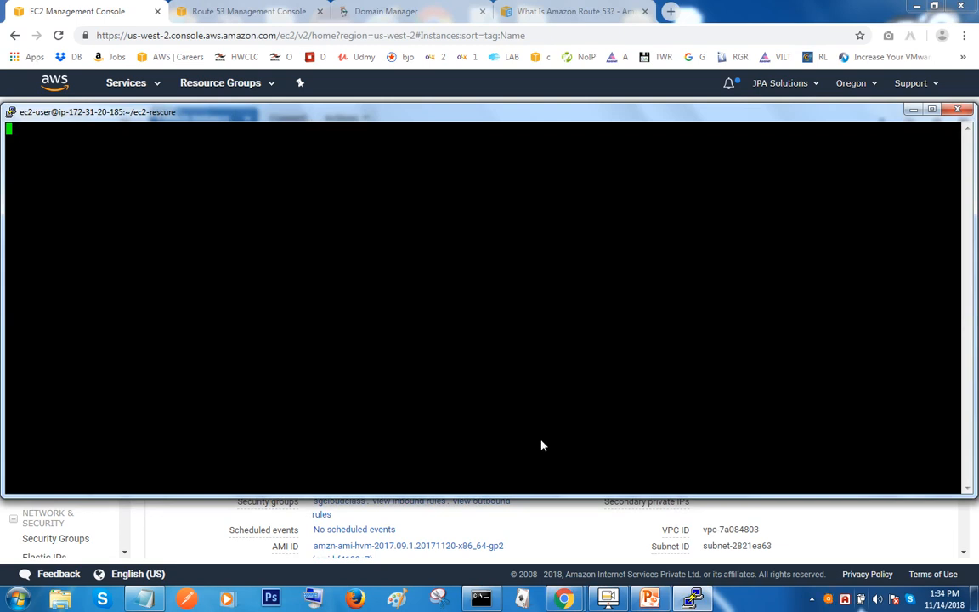
{"action": "left_click", "coordinate": [464, 391]}
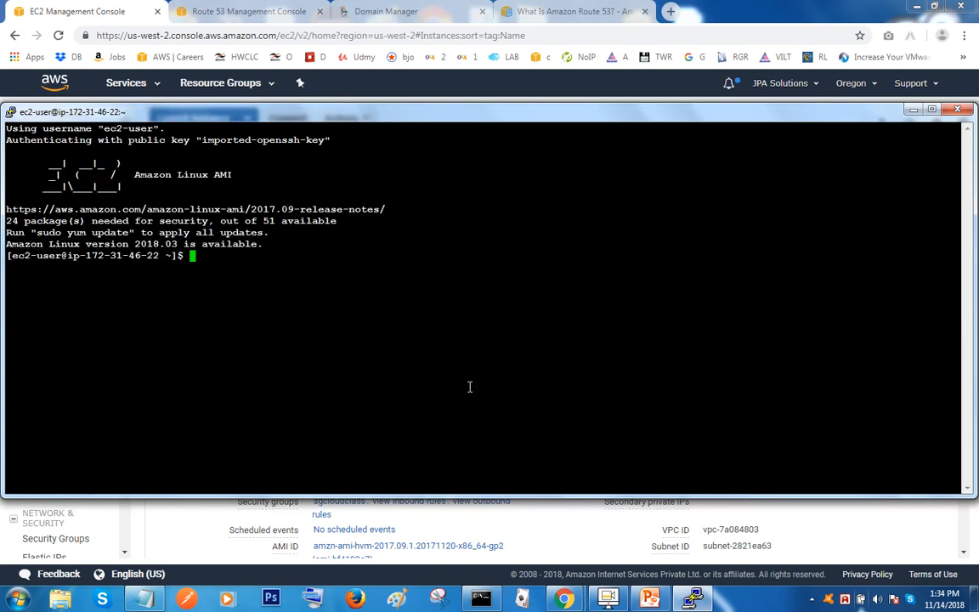
- Clear the terminal and test the web server with curl localhost, then minimize the PuTTY session
{"action": "type", "text": "clear"}
{"action": "key", "text": "Return"}
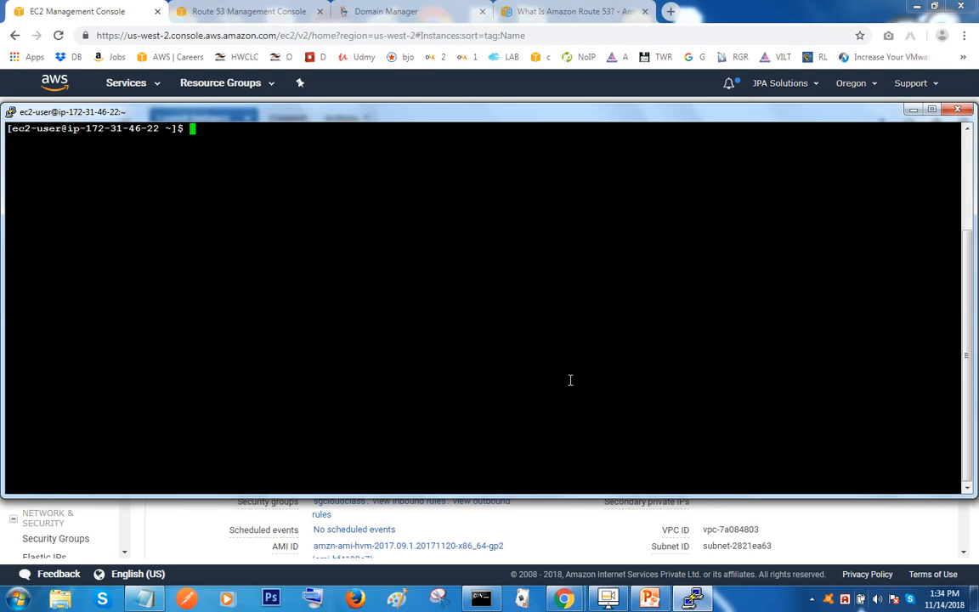
{"action": "type", "text": "curl localhost"}
{"action": "key", "text": "Return"}
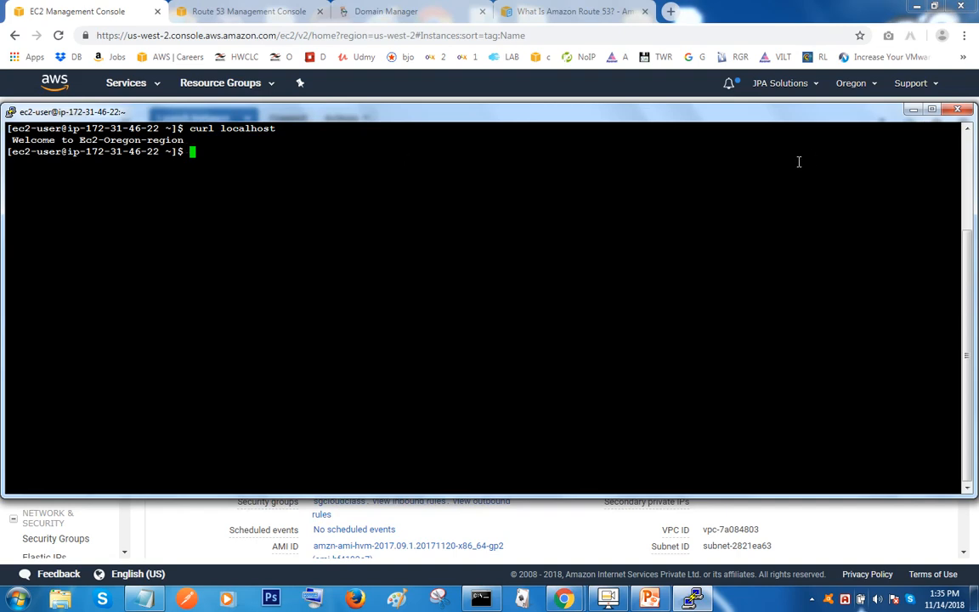
{"action": "left_click", "coordinate": [821, 99]}
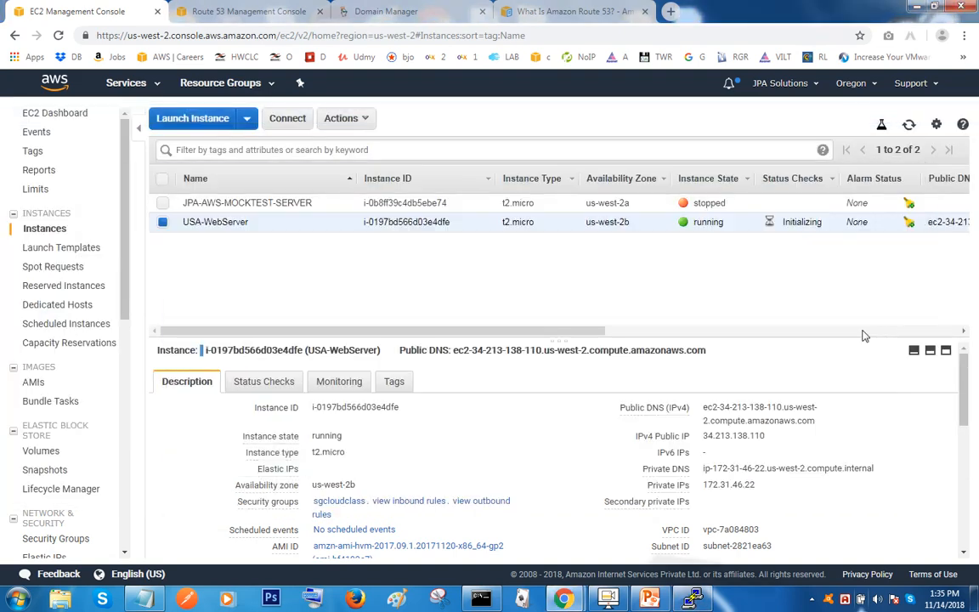
- Copy USA-WebServer's public IP from the EC2 console and check its web page in a separate browser tab
{"action": "double_click", "coordinate": [705, 437]}
{"action": "key", "text": "ctrl+c"}
{"action": "right_click", "coordinate": [731, 436]}
{"action": "left_click", "coordinate": [808, 466]}
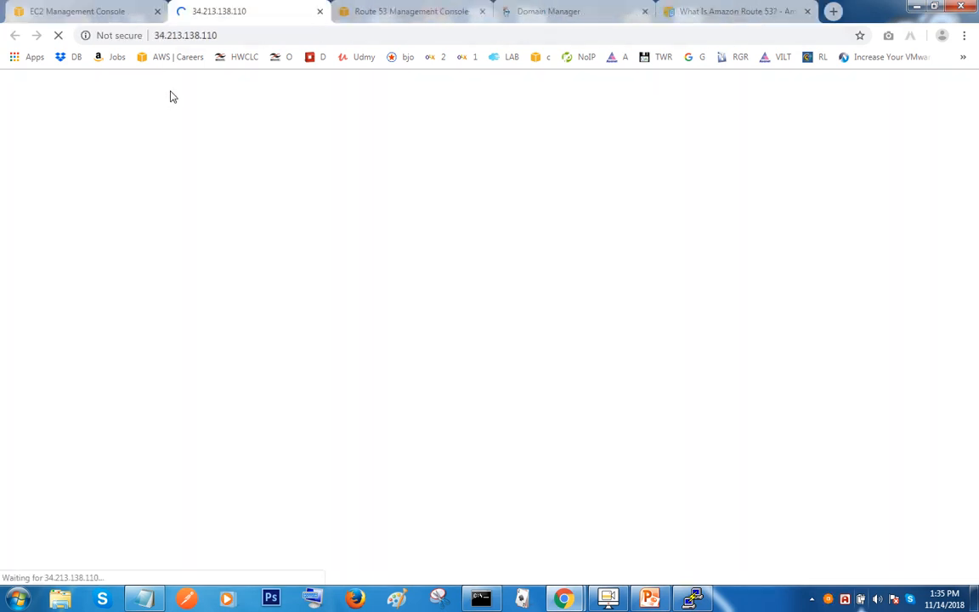
{"action": "left_click", "coordinate": [319, 11]}
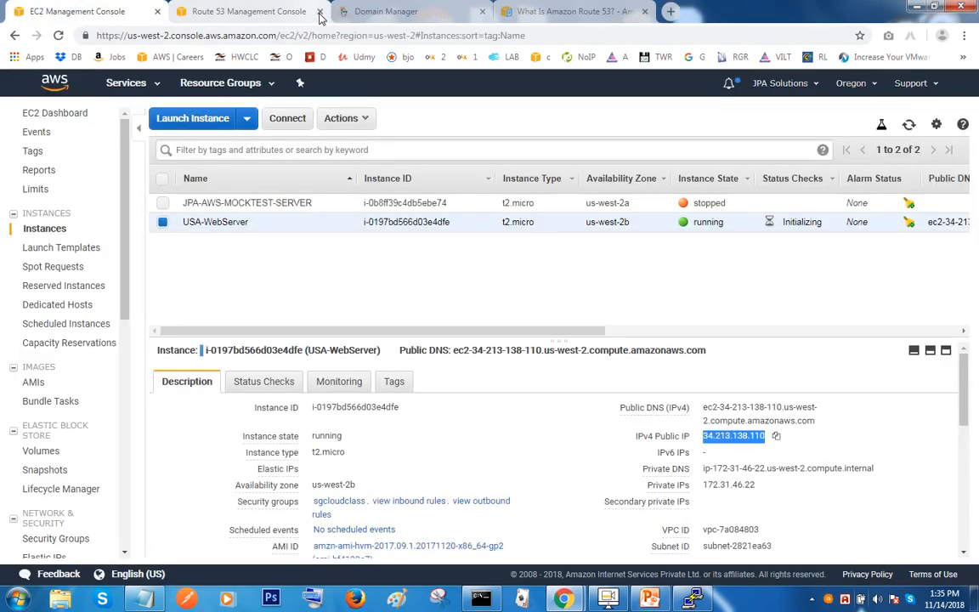
- In Route 53, create the www A record with TTL 10 seconds and value 34.213.138.110, using simple routing
{"action": "left_click", "coordinate": [241, 11]}
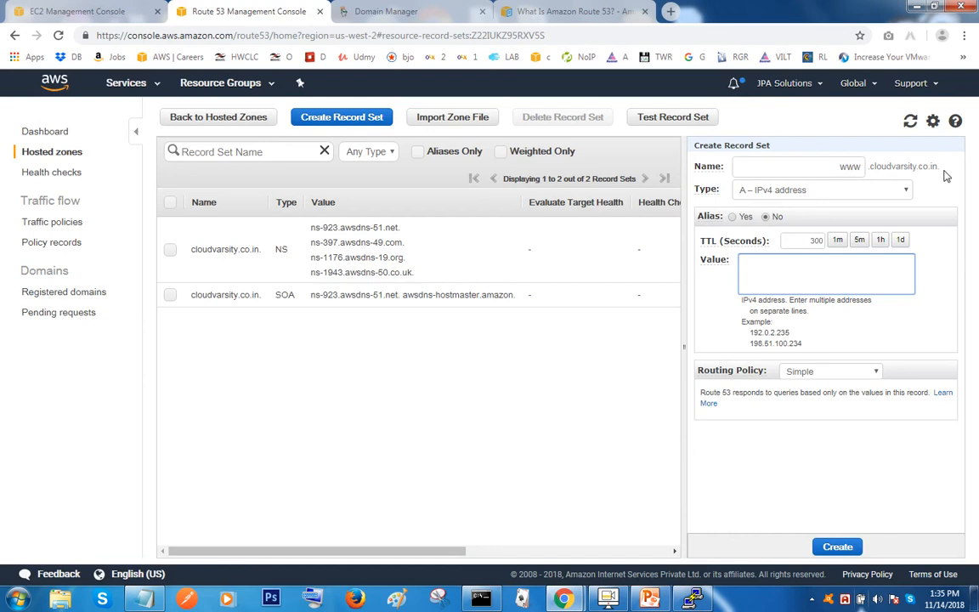
{"action": "key", "text": "ctrl+v"}
{"action": "double_click", "coordinate": [815, 242]}
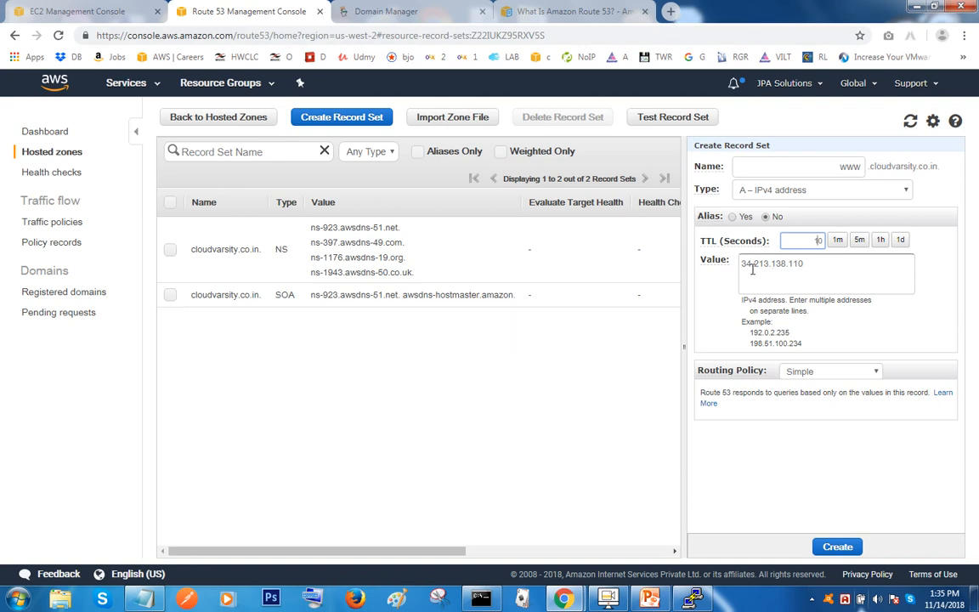
{"action": "left_click_drag", "start_coordinate": [742, 265], "coordinate": [805, 264]}
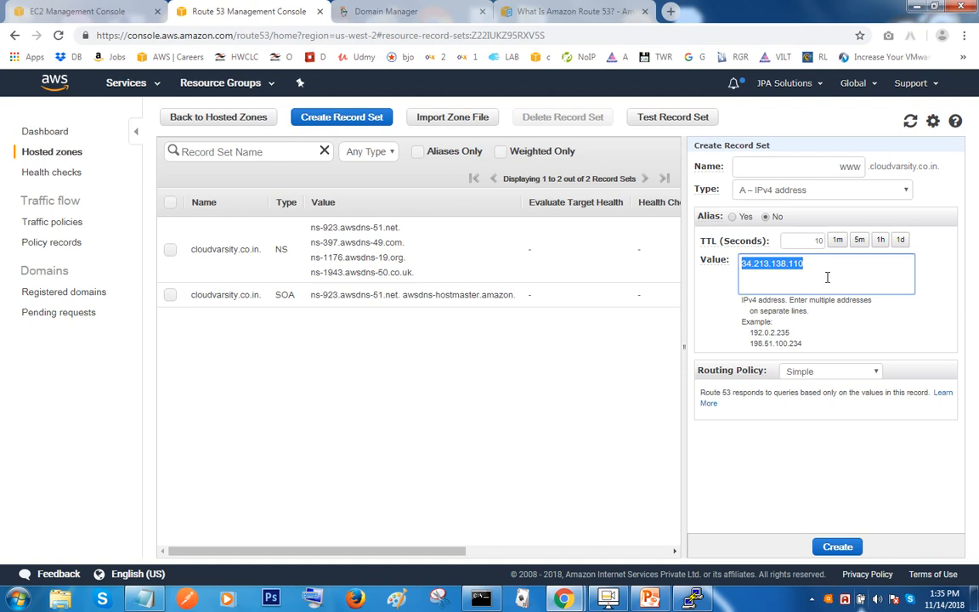
{"action": "left_click", "coordinate": [837, 547]}
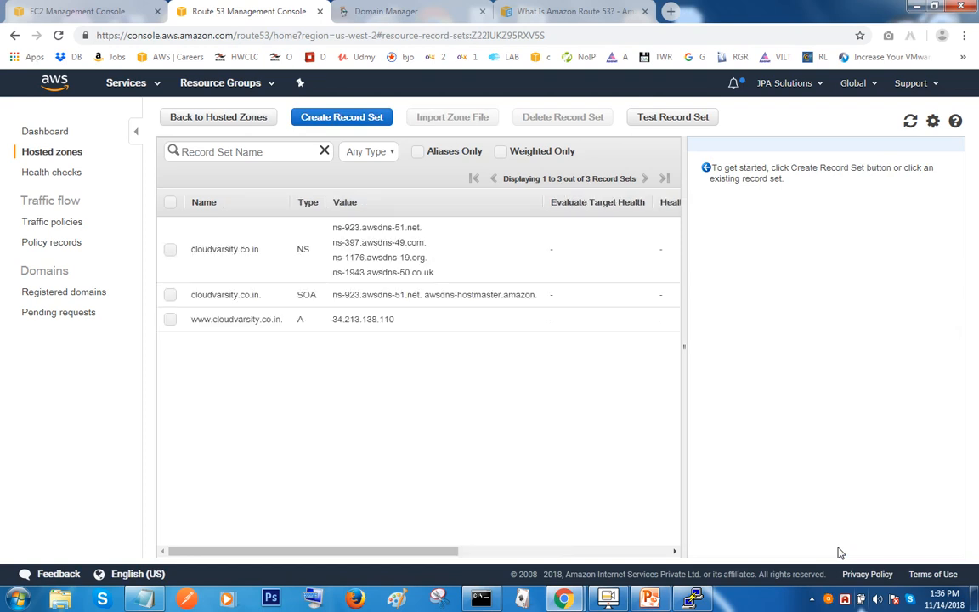
- Review the new www record's settings and the custom nameservers listed for the domain in GoDaddy
{"action": "left_click", "coordinate": [433, 332]}
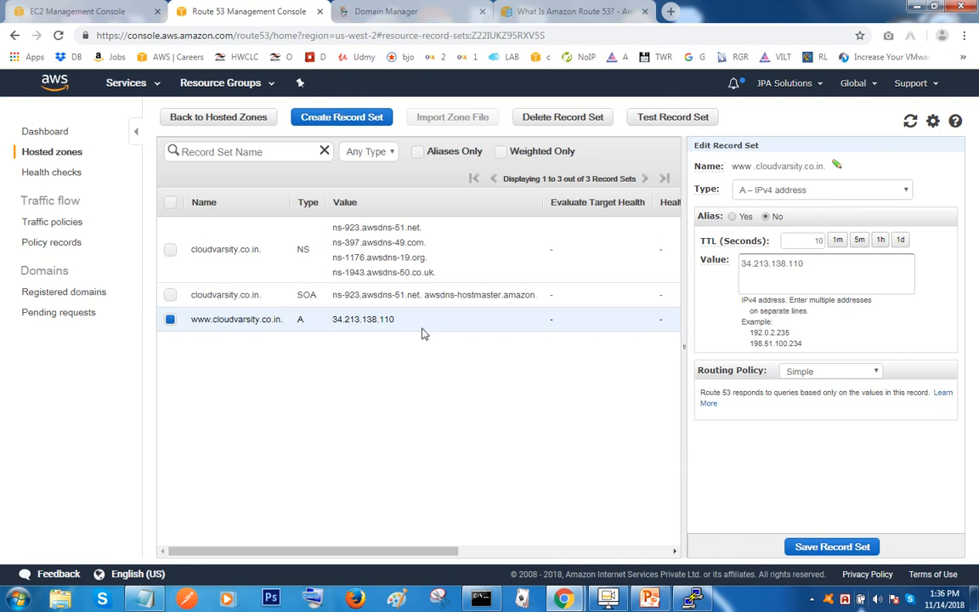
{"action": "left_click", "coordinate": [391, 12]}
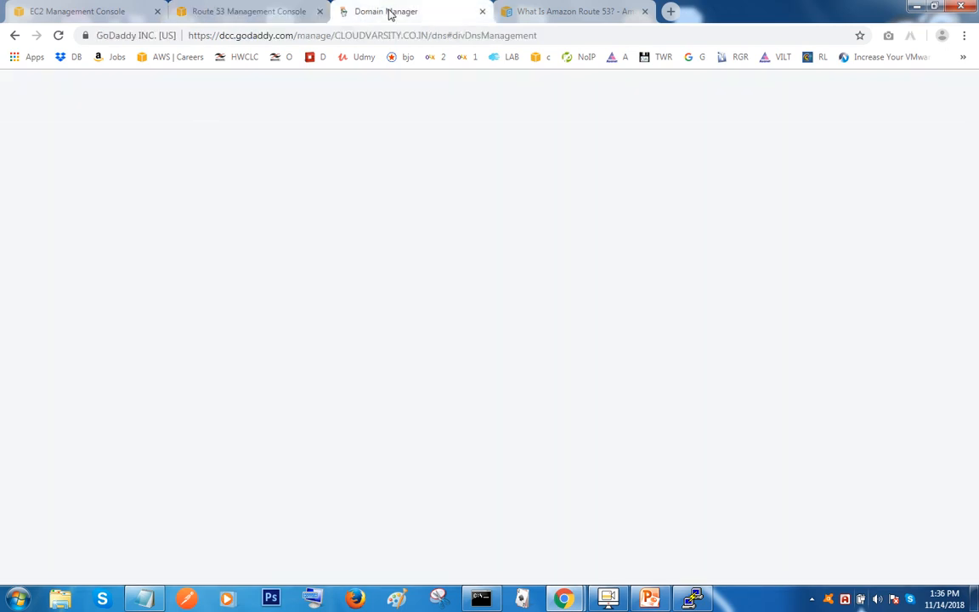
{"action": "scroll", "coordinate": [547, 256], "scroll_direction": "down", "scroll_amount": 2}
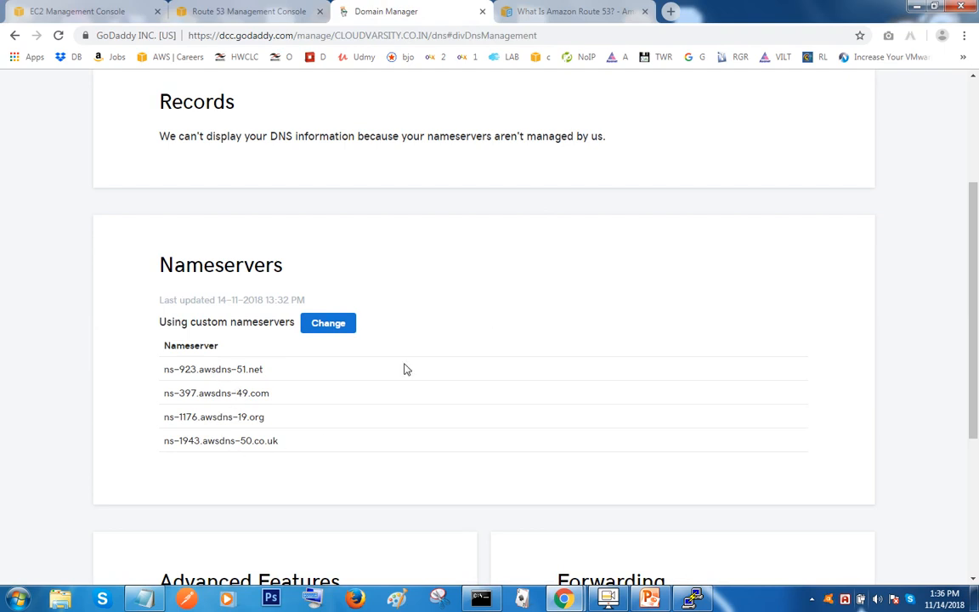
{"action": "left_click", "coordinate": [672, 14]}
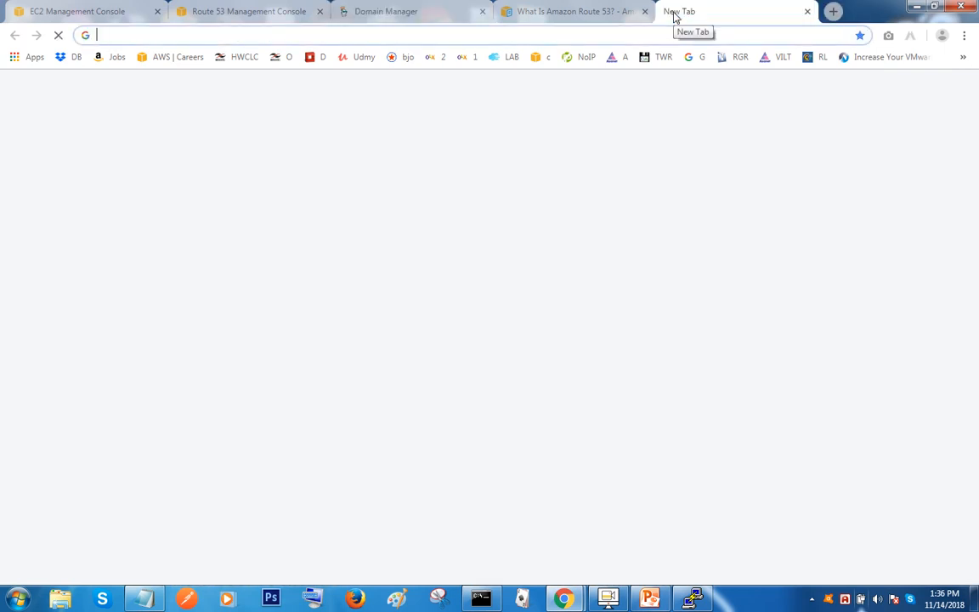
{"action": "type", "text": "cloudvar"}
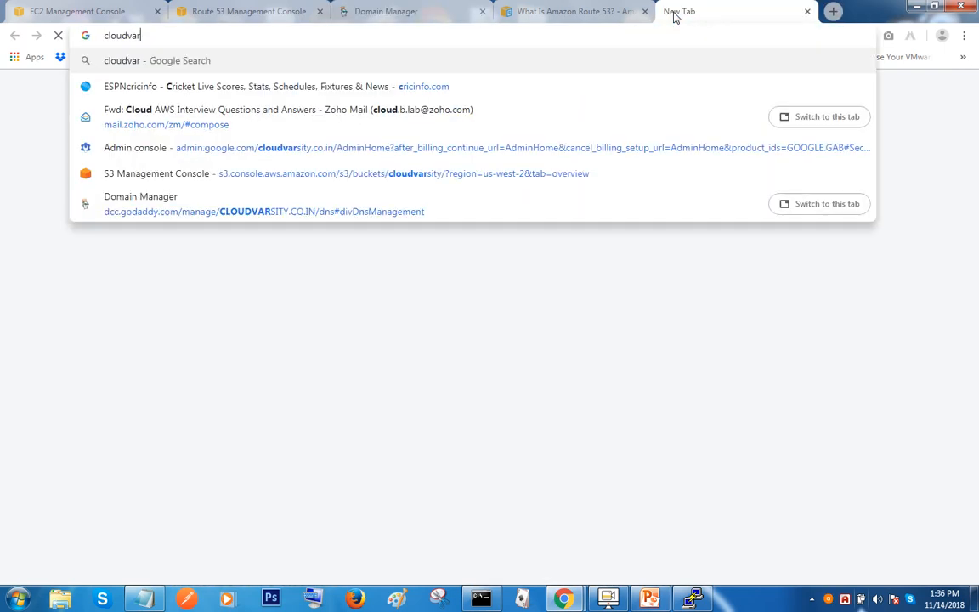
{"action": "type", "text": "sity"}
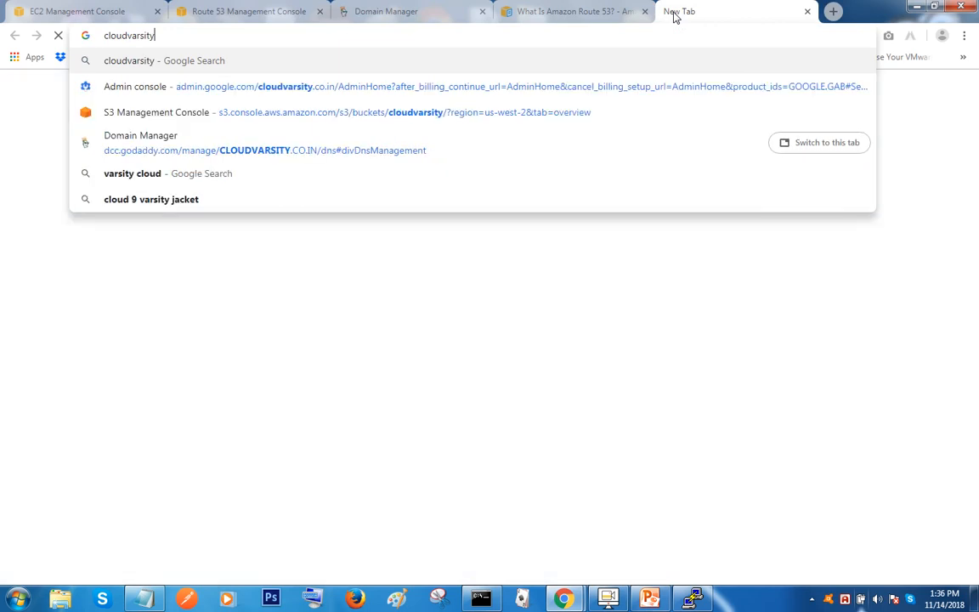
{"action": "type", "text": ".co.in"}
{"action": "key", "text": "Home"}
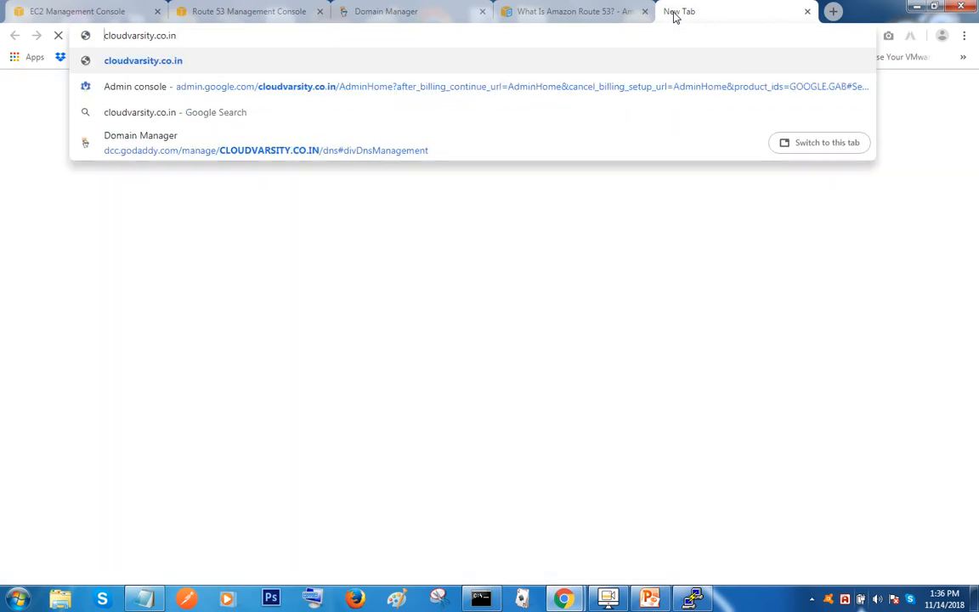
{"action": "type", "text": "www"}
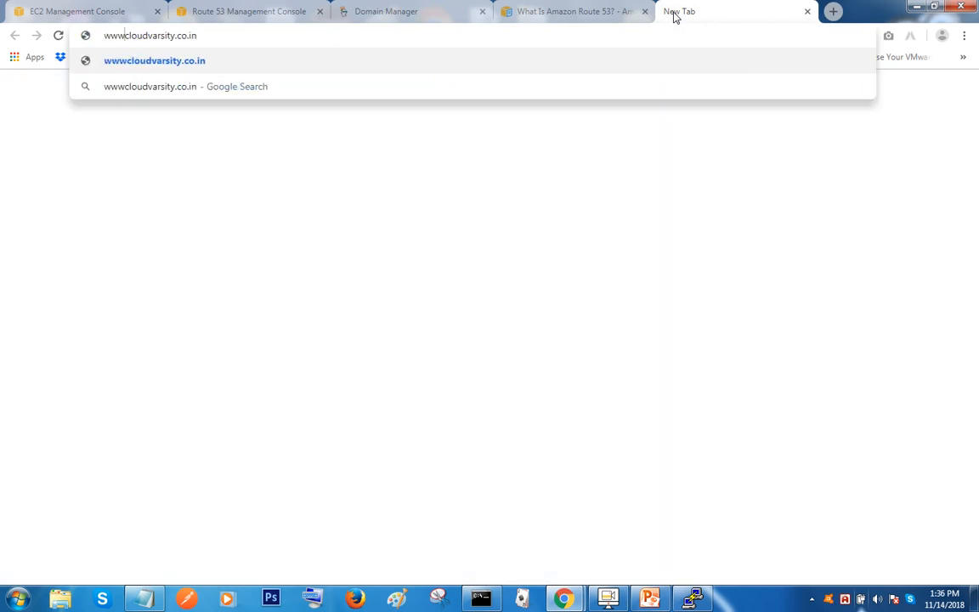
{"action": "type", "text": "."}
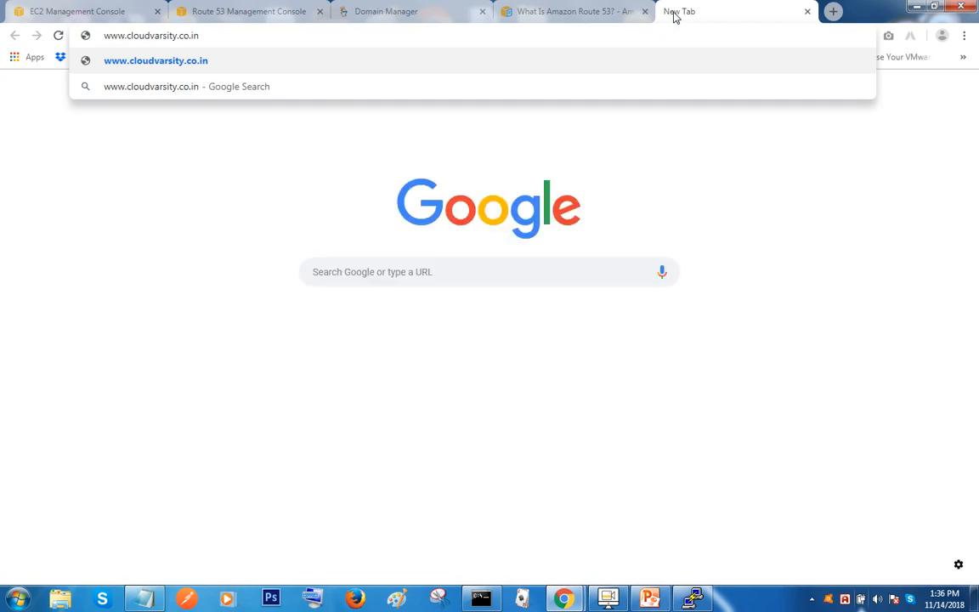
{"action": "key", "text": "Return"}
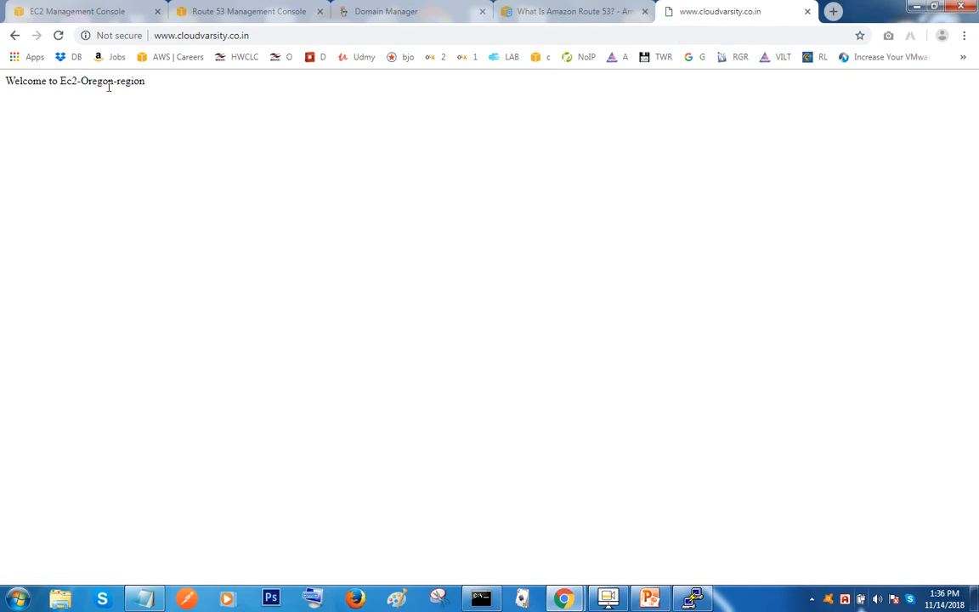
- In Route 53, change the www record's routing policy from Simple to Latency
{"action": "left_click", "coordinate": [240, 15]}
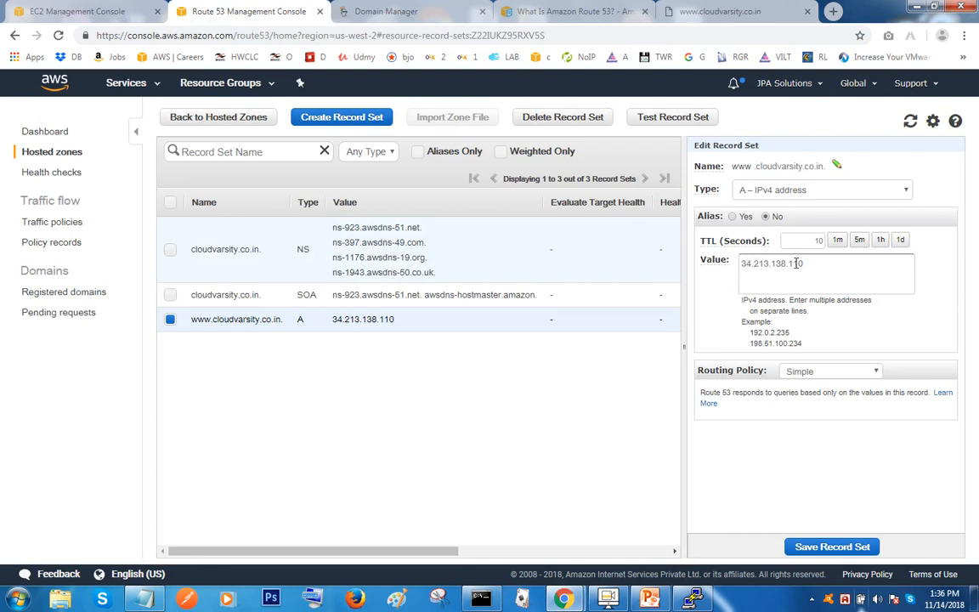
{"action": "left_click_drag", "start_coordinate": [804, 263], "coordinate": [740, 265]}
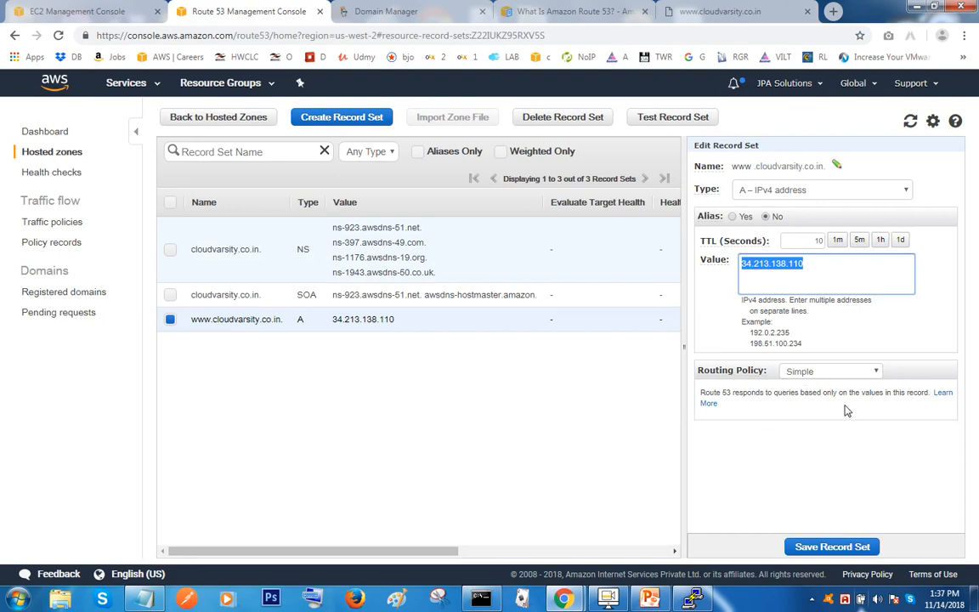
{"action": "left_click", "coordinate": [823, 372]}
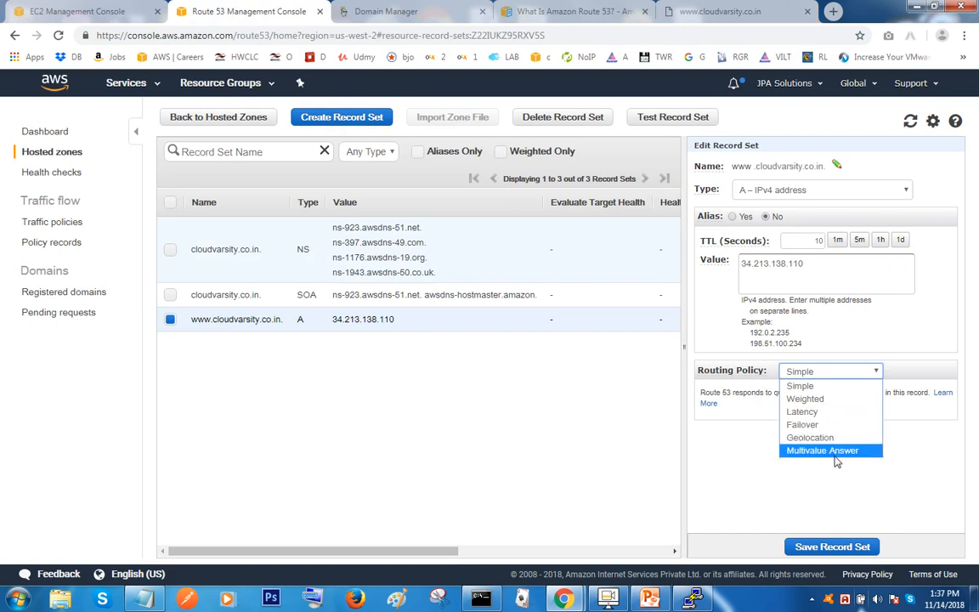
{"action": "left_click", "coordinate": [803, 411]}
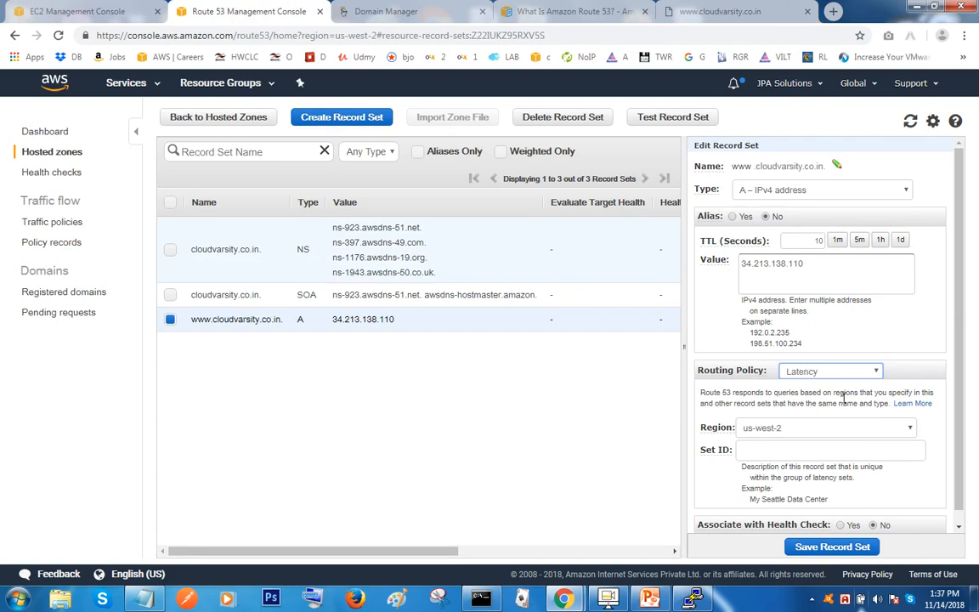
- Compare the www record's IP value with the web server's EC2 region and GoDaddy nameservers, ending back at the record settings
{"action": "left_click_drag", "start_coordinate": [831, 392], "coordinate": [861, 393]}
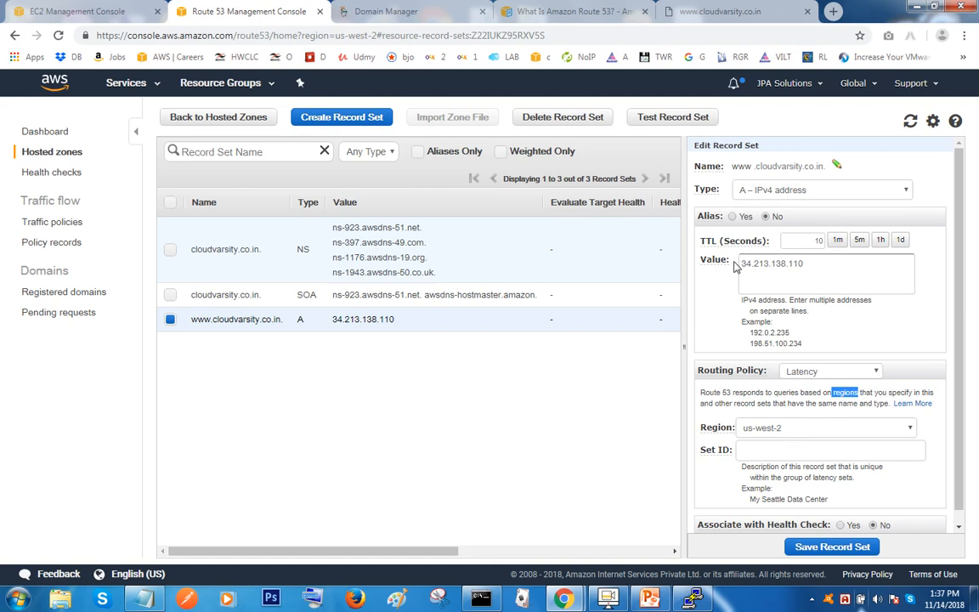
{"action": "left_click_drag", "start_coordinate": [743, 263], "coordinate": [815, 267]}
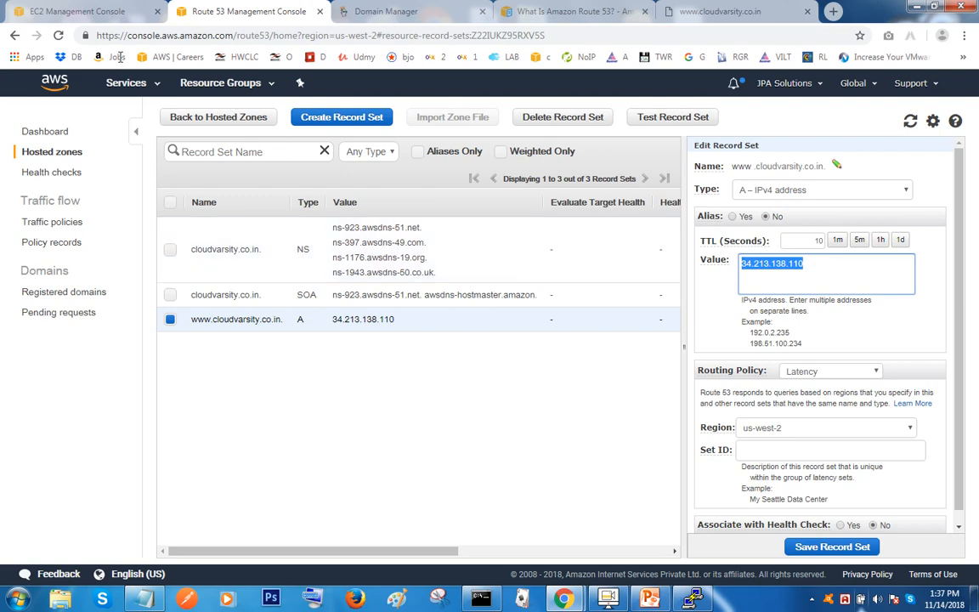
{"action": "left_click", "coordinate": [91, 11]}
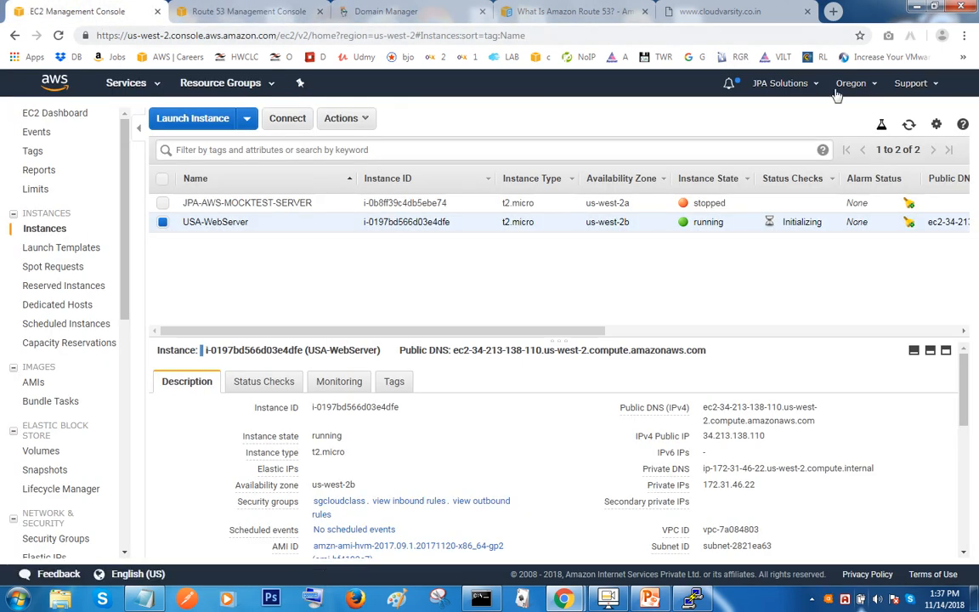
{"action": "left_click", "coordinate": [342, 14]}
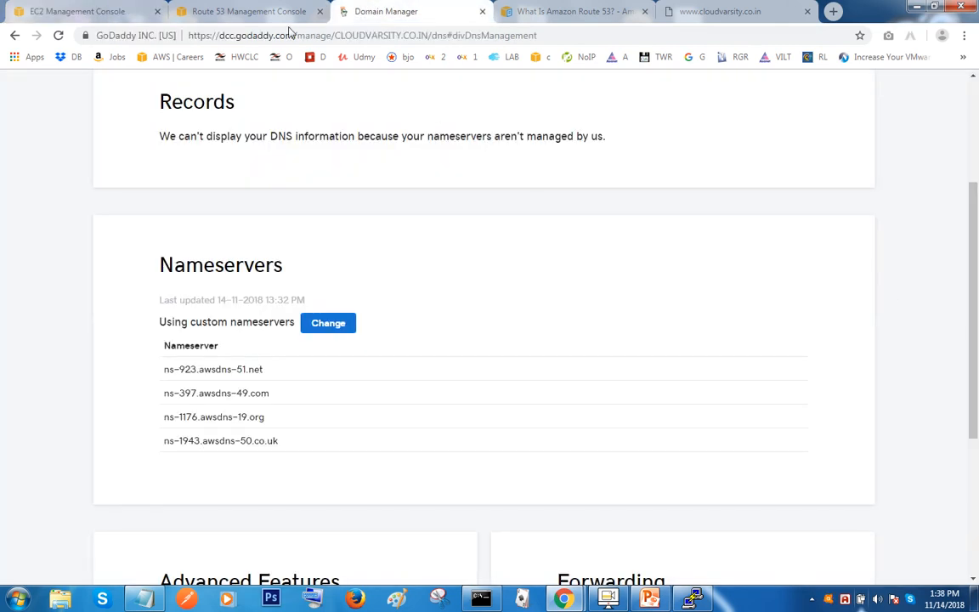
{"action": "left_click", "coordinate": [260, 12]}
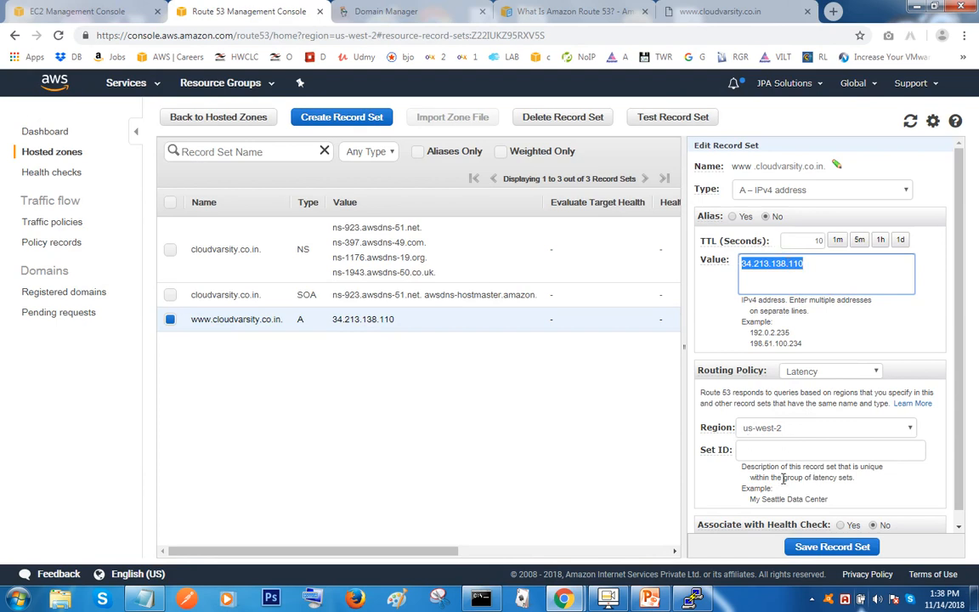
- Give the latency record for us-west-2 the set ID usa-lat1 and save the record set
{"action": "left_click", "coordinate": [765, 450]}
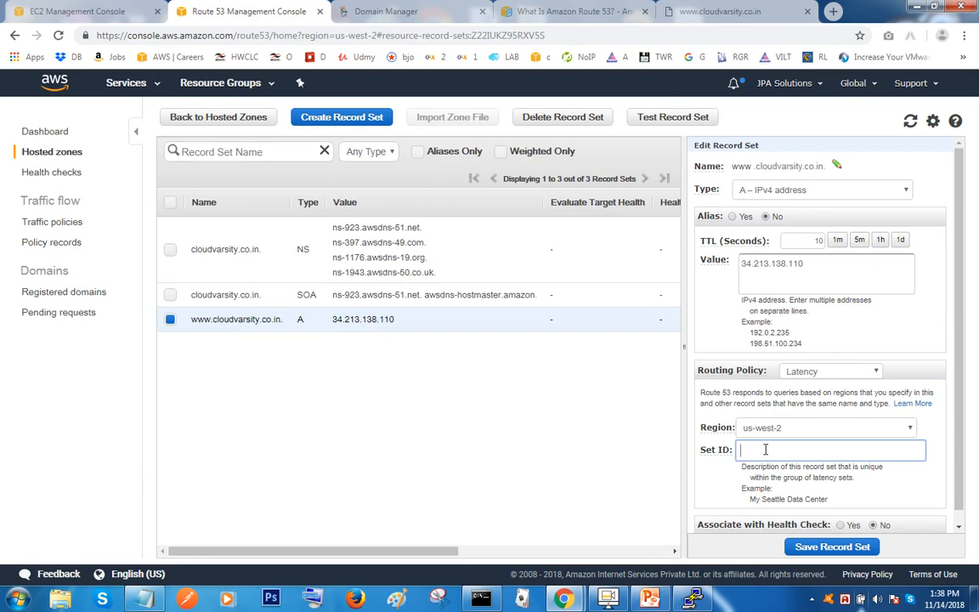
{"action": "type", "text": "usa-la1"}
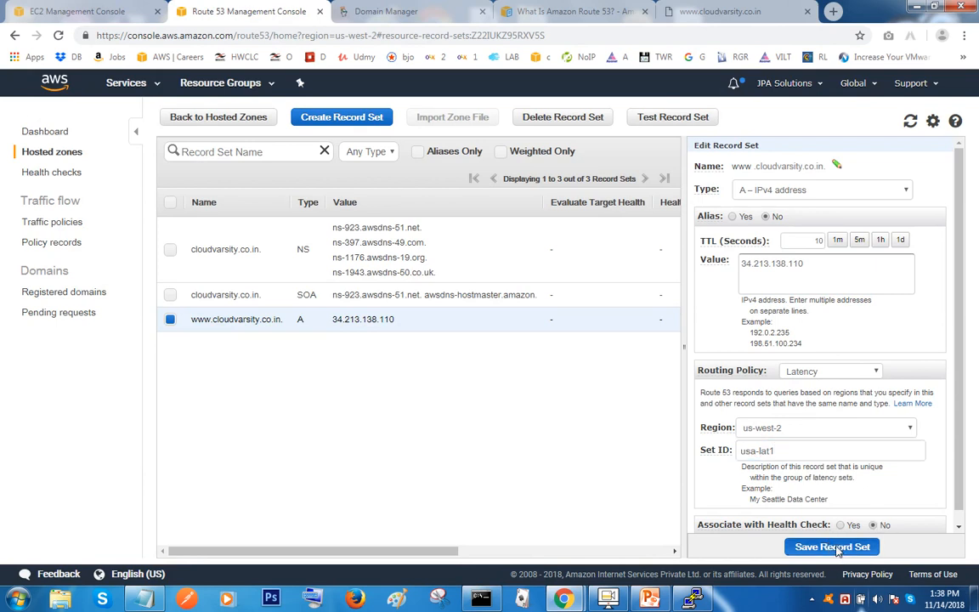
{"action": "left_click", "coordinate": [838, 548]}
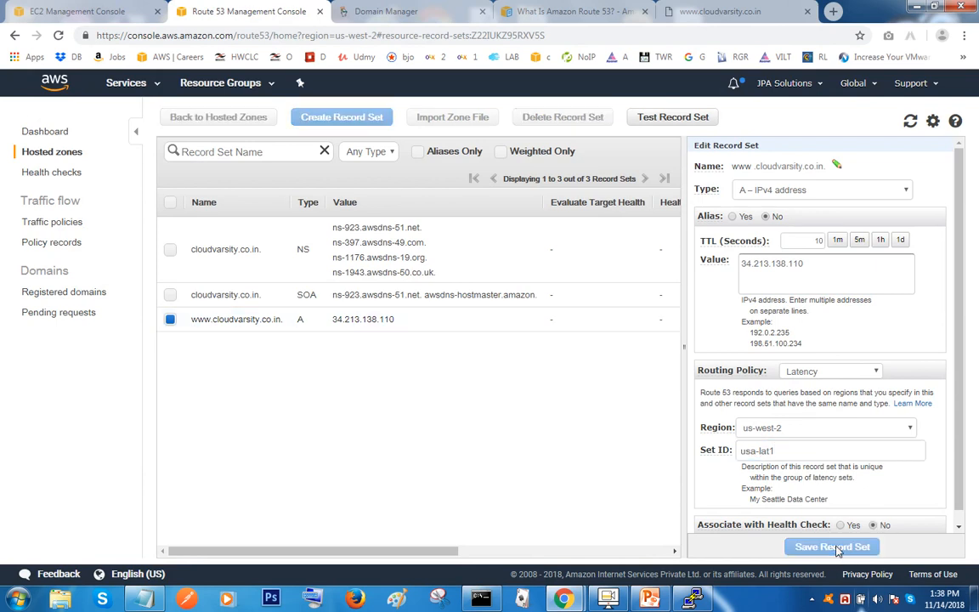
{"action": "left_click", "coordinate": [317, 327]}
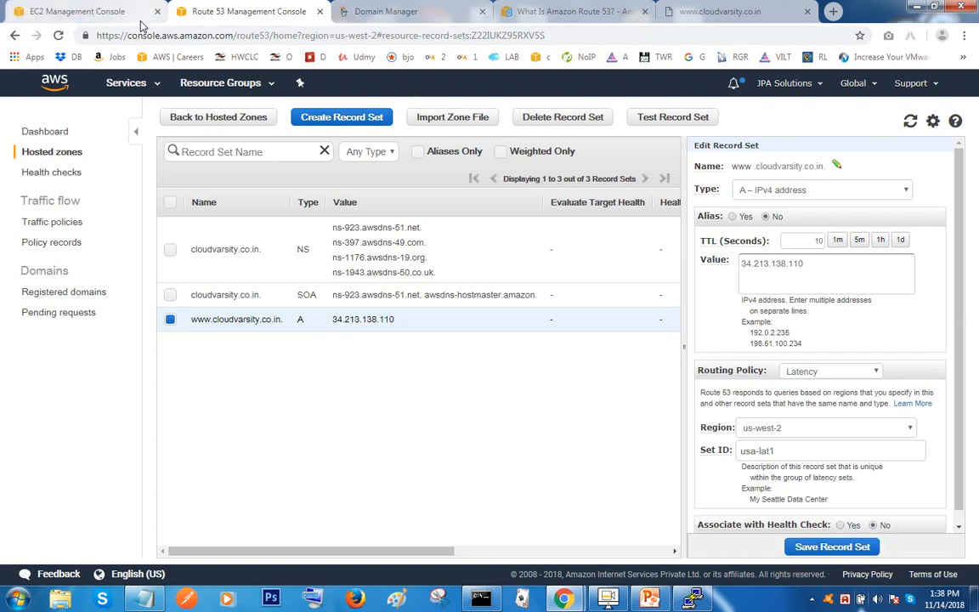
- Open the EC2 console for the Asia Pacific (Mumbai) region in a separate browser tab
{"action": "left_click", "coordinate": [86, 9]}
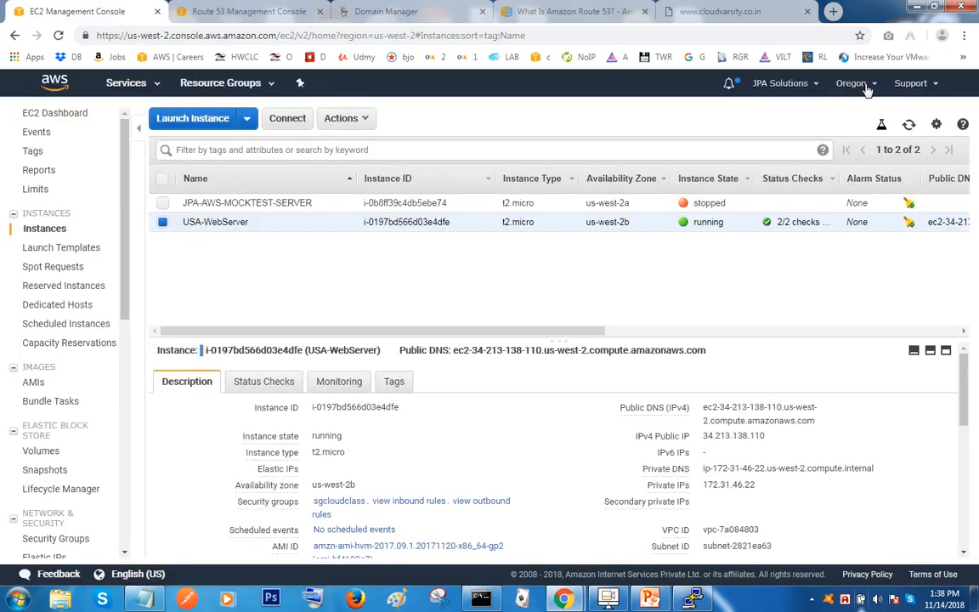
{"action": "left_click", "coordinate": [854, 84]}
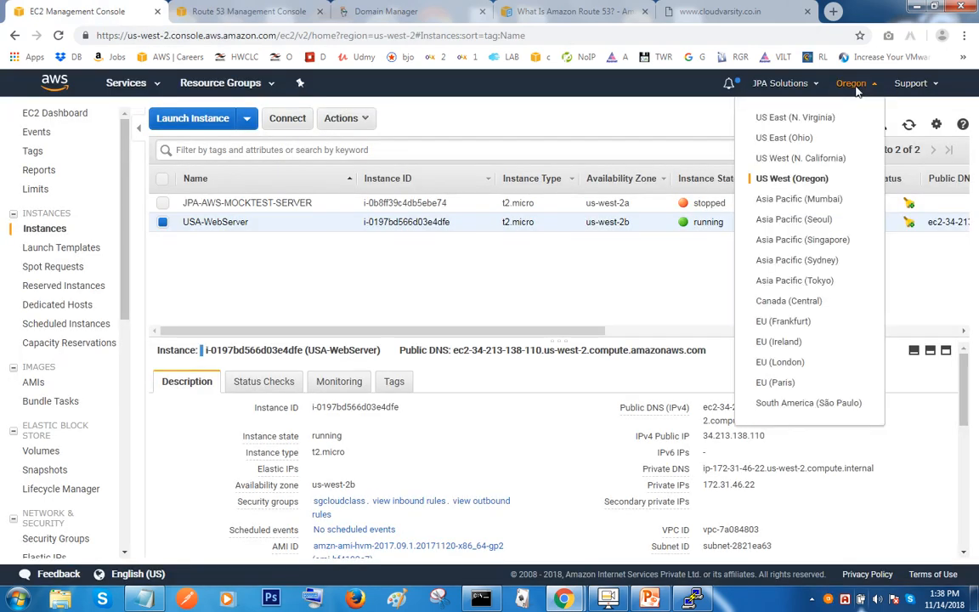
{"action": "right_click", "coordinate": [795, 197]}
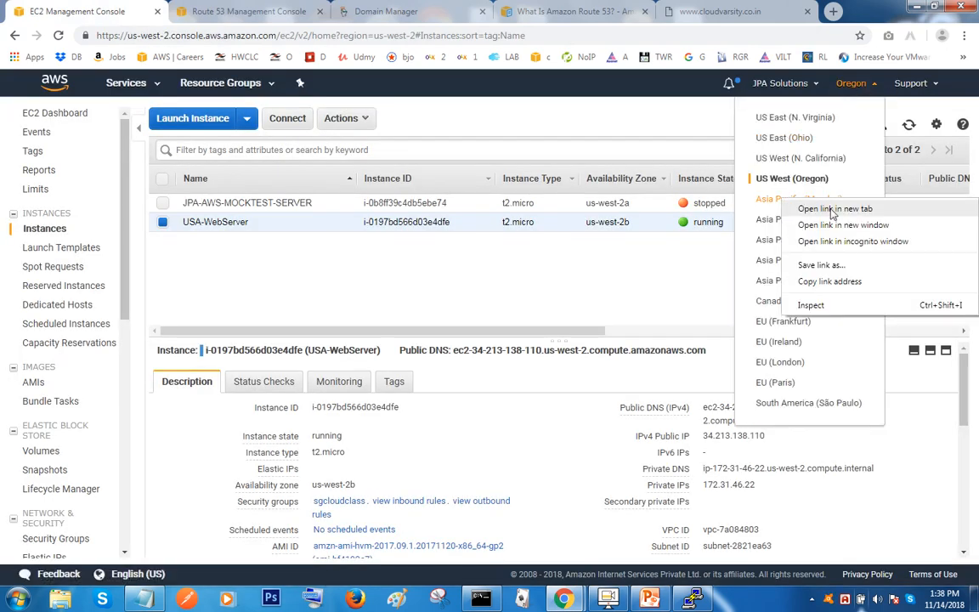
{"action": "left_click", "coordinate": [812, 206]}
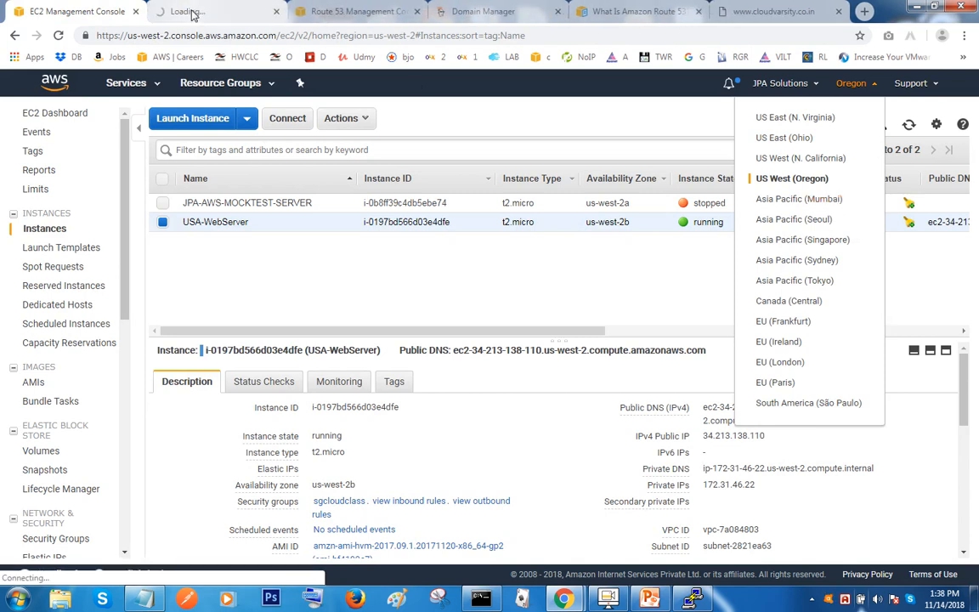
{"action": "left_click", "coordinate": [194, 14]}
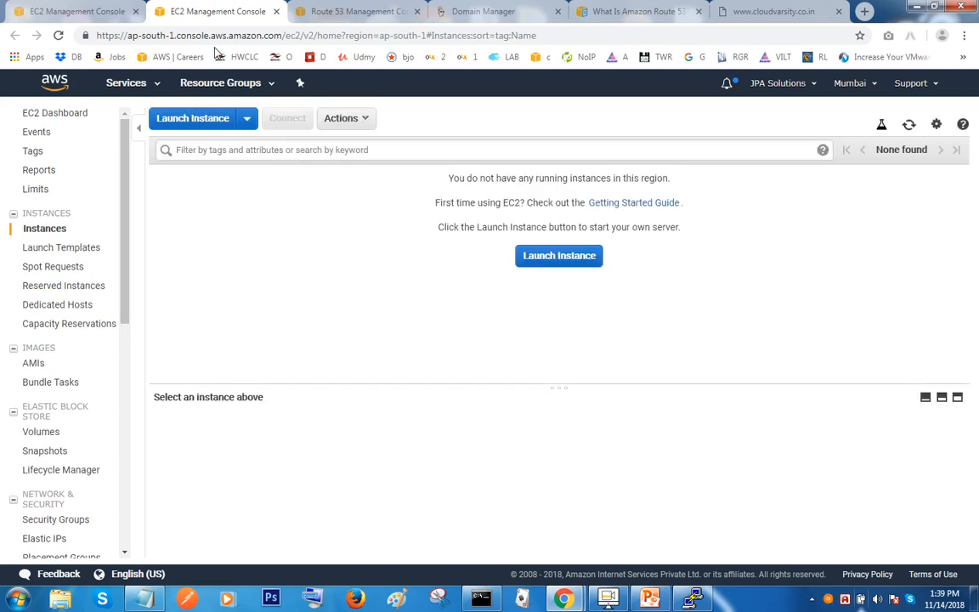
- Start launching a Mumbai instance from launch template lt-0a3743d5a6d342b87, using template version 1 (Default)
{"action": "left_click", "coordinate": [249, 121]}
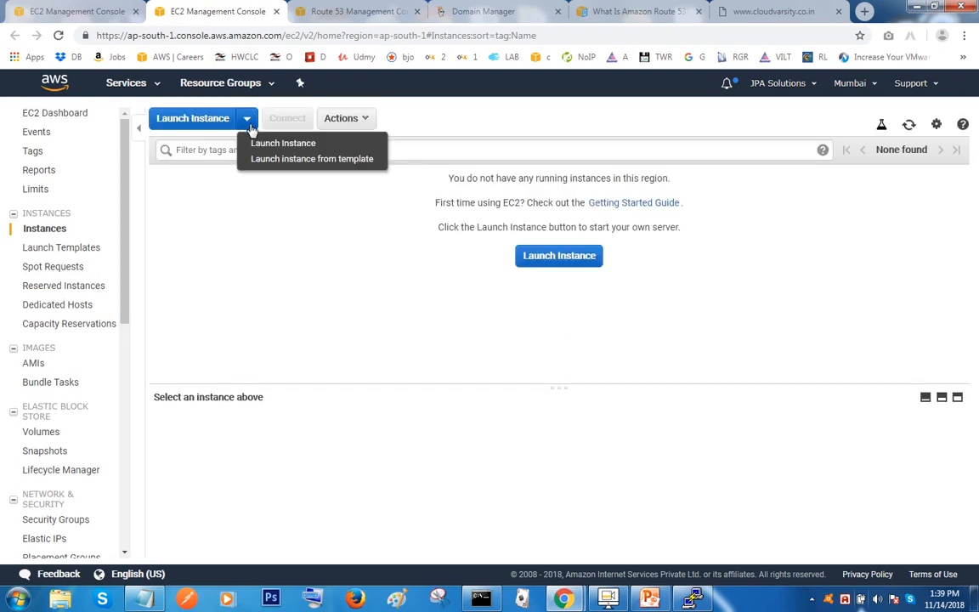
{"action": "left_click", "coordinate": [314, 160]}
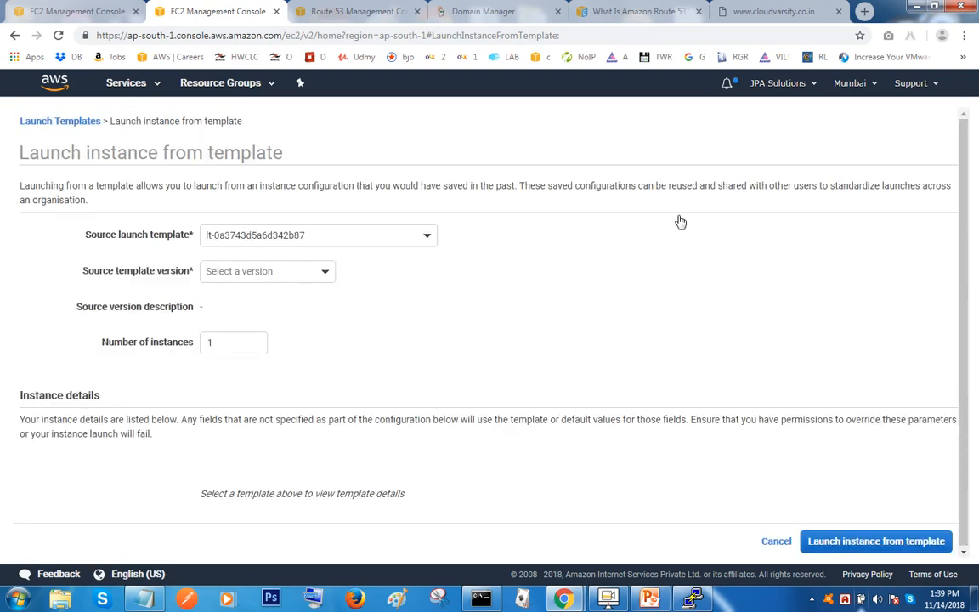
{"action": "left_click", "coordinate": [283, 272]}
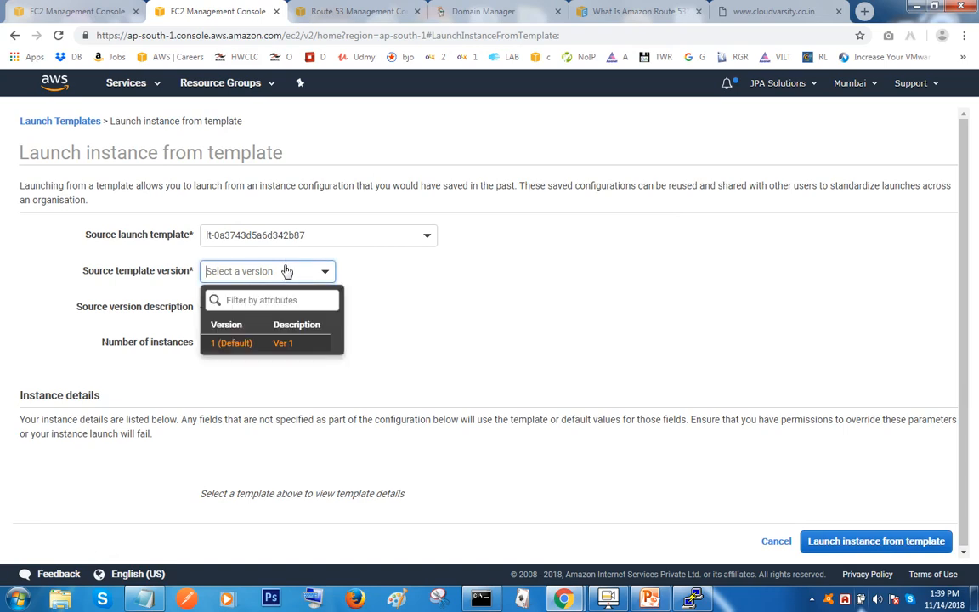
{"action": "left_click", "coordinate": [270, 344]}
- Review the template's instance details, tags and advanced settings, including the index.html message in the user data script
{"action": "scroll", "coordinate": [559, 280], "scroll_direction": "down", "scroll_amount": 3}
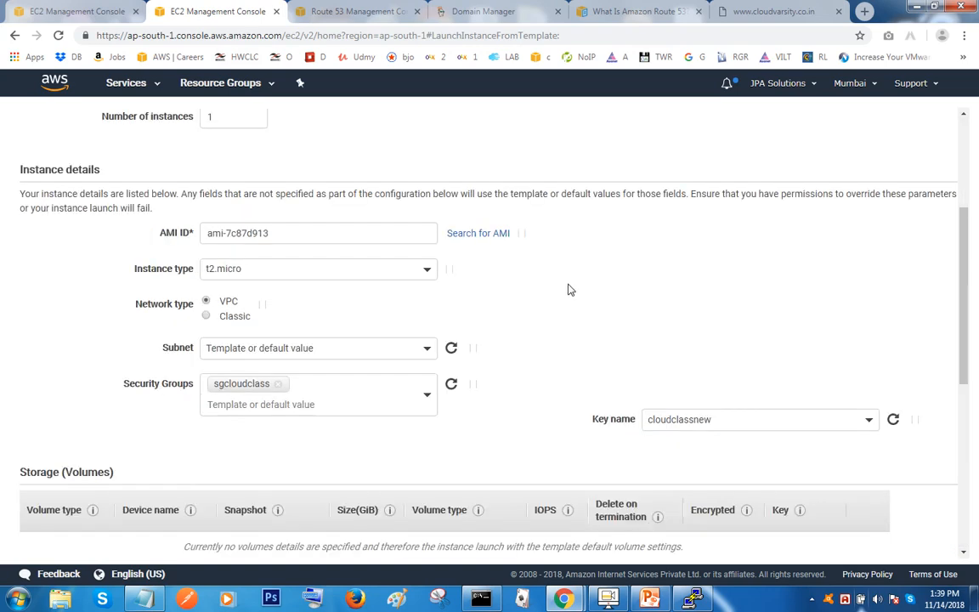
{"action": "scroll", "coordinate": [570, 289], "scroll_direction": "down", "scroll_amount": 5}
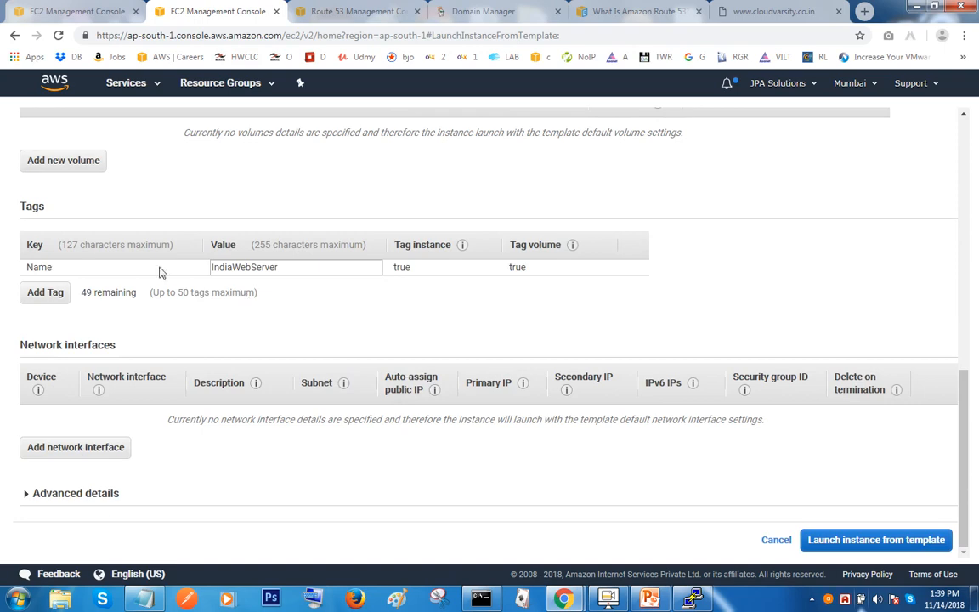
{"action": "left_click", "coordinate": [27, 495]}
{"action": "scroll", "coordinate": [340, 476], "scroll_direction": "down", "scroll_amount": 3}
{"action": "scroll", "coordinate": [346, 474], "scroll_direction": "down", "scroll_amount": 4}
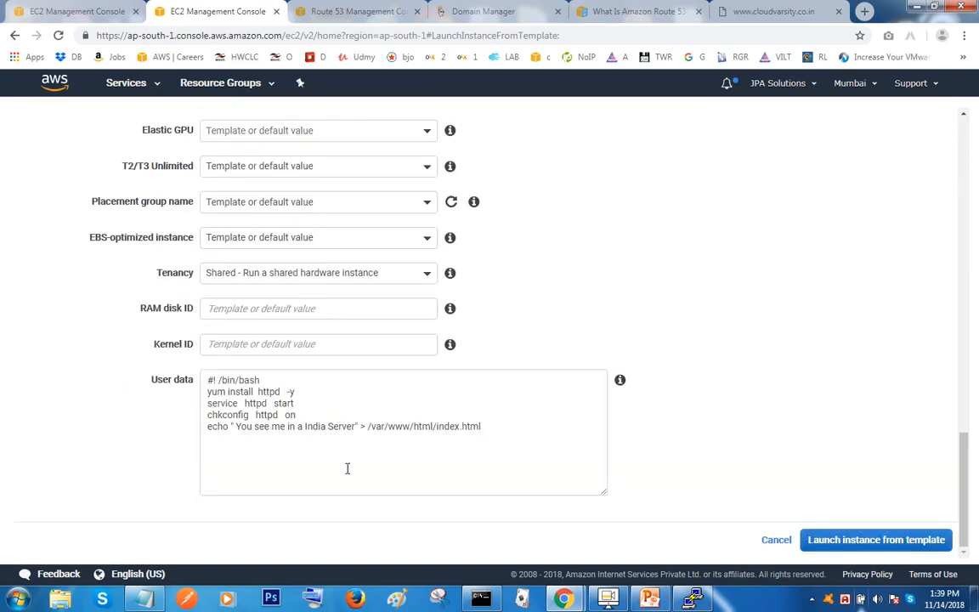
{"action": "left_click_drag", "start_coordinate": [242, 425], "coordinate": [370, 429]}
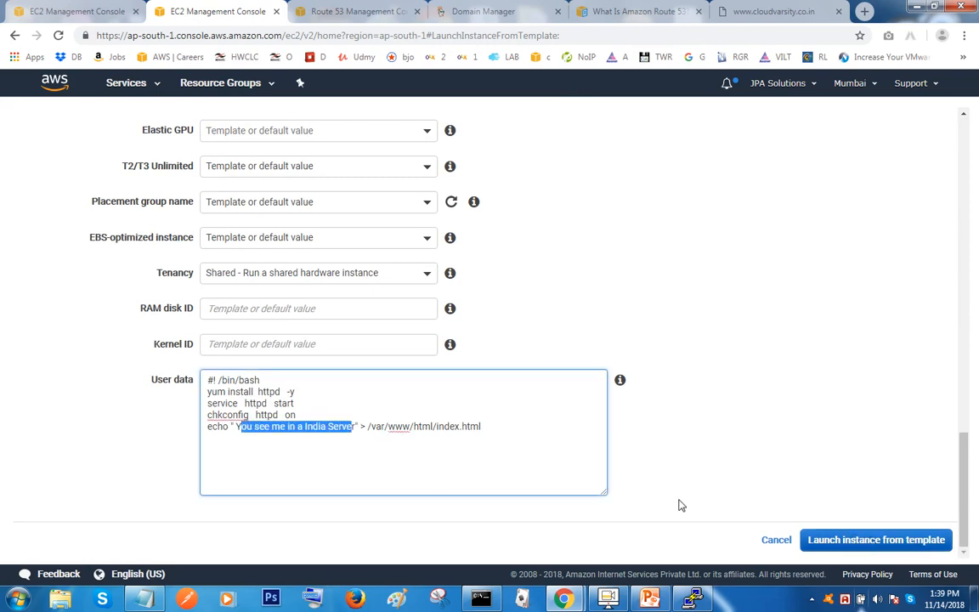
- Launch the instance from the template, close the confirmation, and enlarge the details of the with_apache template
{"action": "left_click", "coordinate": [855, 542]}
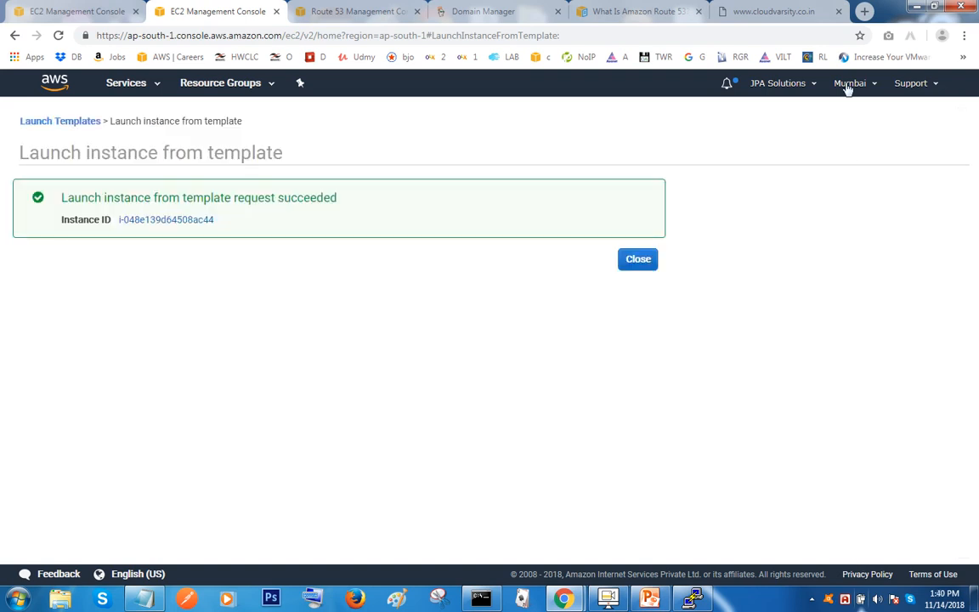
{"action": "left_click", "coordinate": [638, 260]}
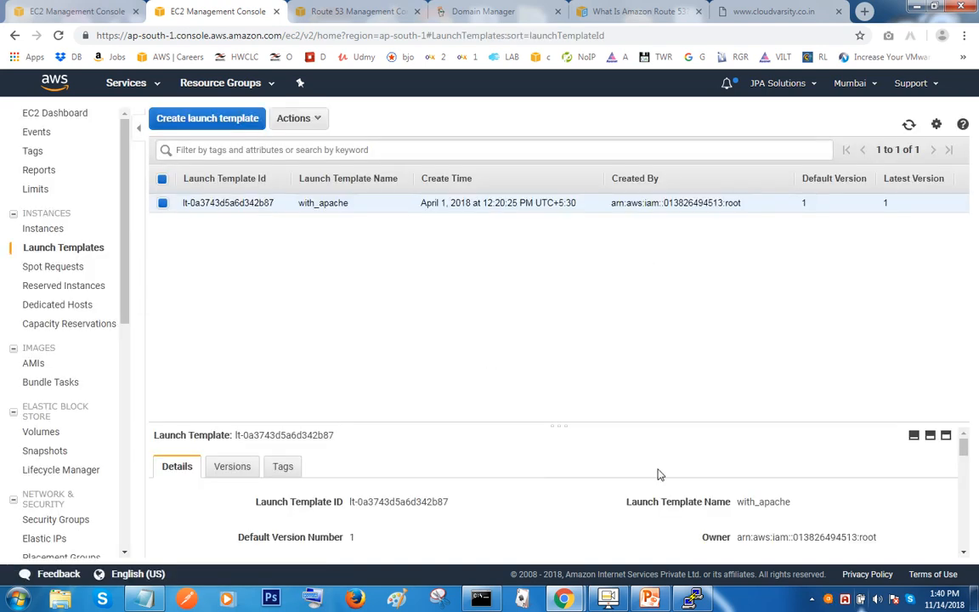
{"action": "left_click_drag", "start_coordinate": [556, 427], "coordinate": [540, 247]}
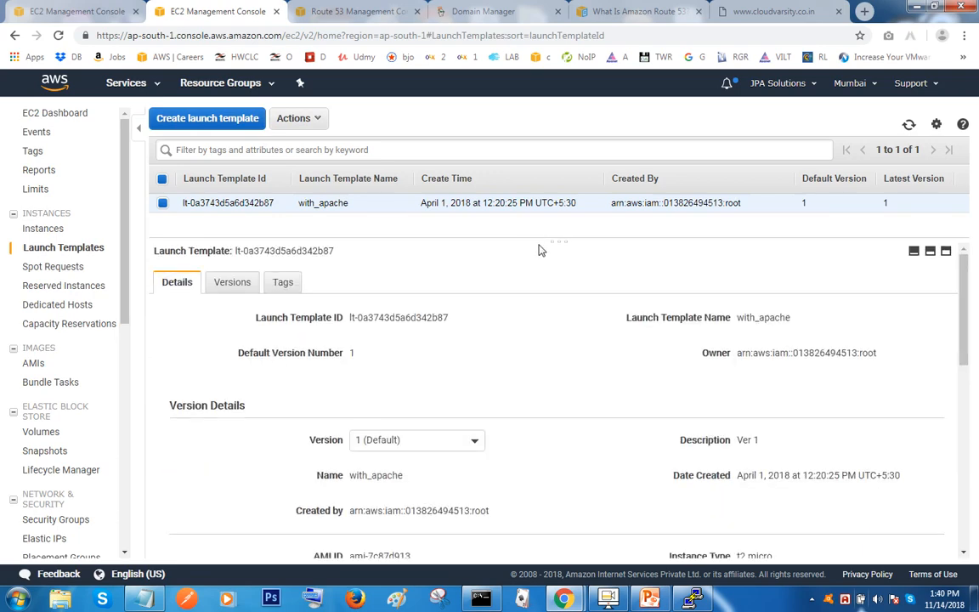
- Show the Mumbai region's instances and copy the IPv4 public IP of IndiaWebServer
{"action": "left_click", "coordinate": [46, 233]}
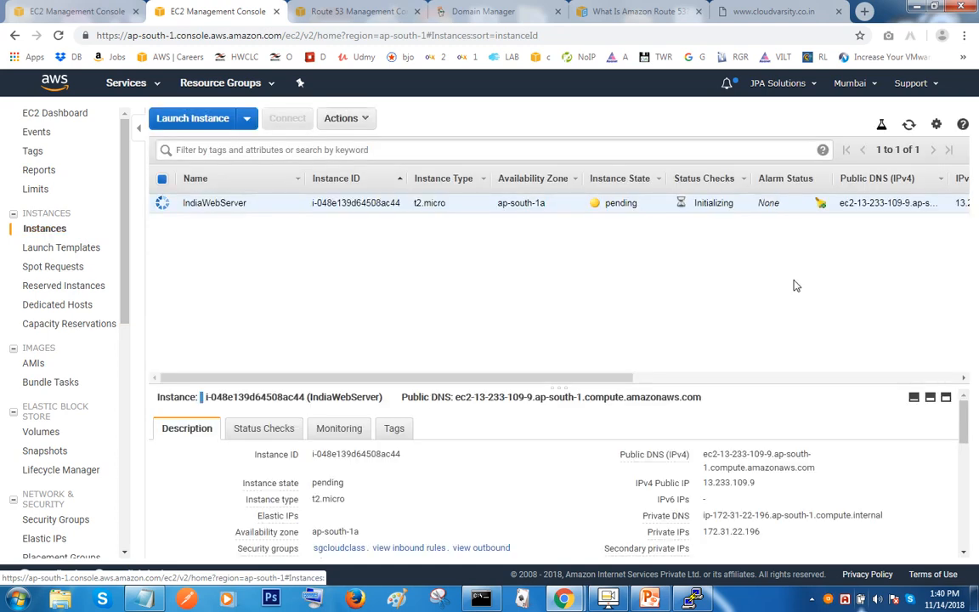
{"action": "left_click_drag", "start_coordinate": [705, 483], "coordinate": [757, 483]}
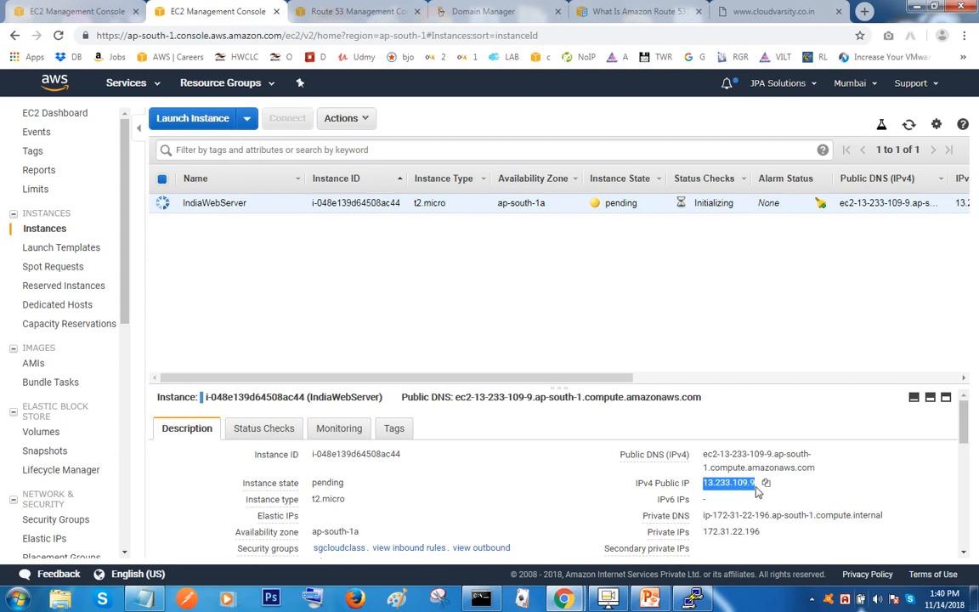
{"action": "left_click", "coordinate": [767, 485]}
{"action": "left_click", "coordinate": [767, 485]}
- Switch to PuTTY and open a new SSH session to ec2-user at IndiaWebServer's copied public IP
{"action": "left_click", "coordinate": [692, 599]}
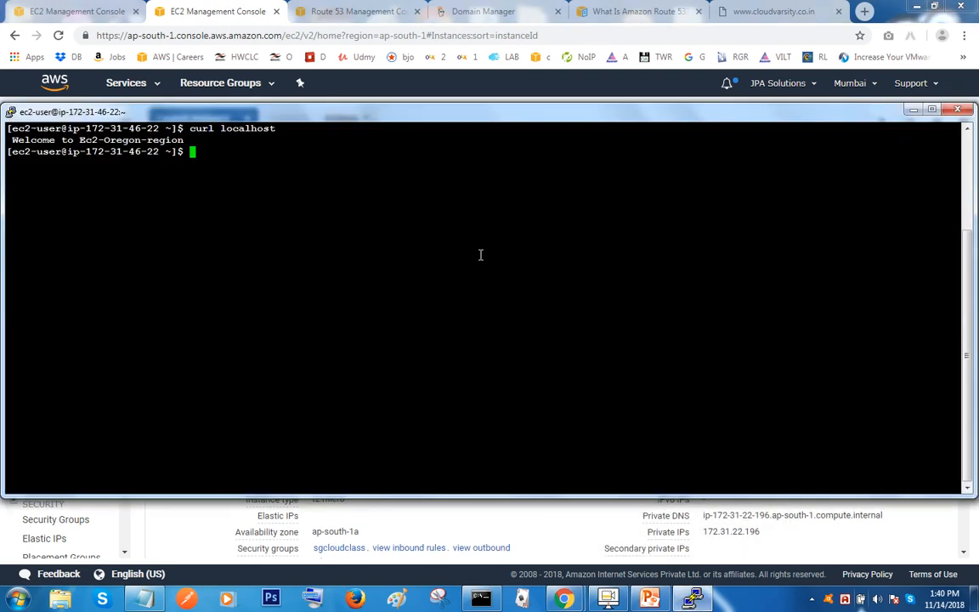
{"action": "right_click", "coordinate": [438, 113]}
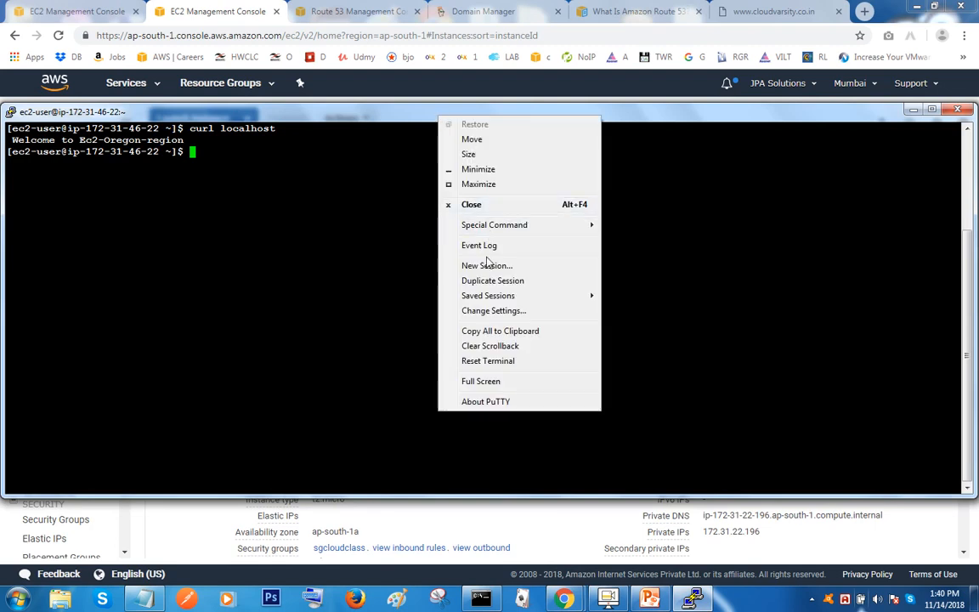
{"action": "left_click", "coordinate": [487, 266]}
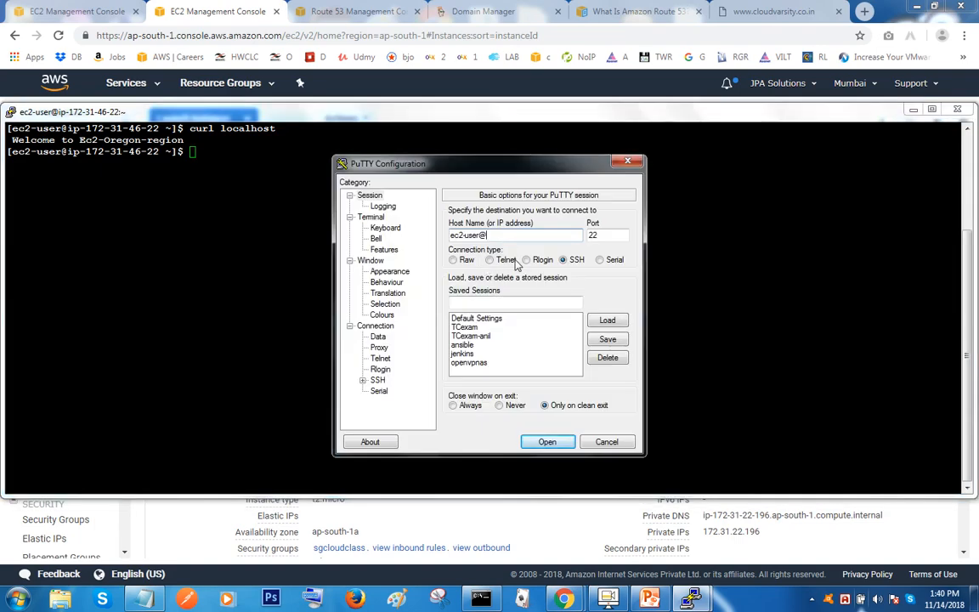
{"action": "type", "text": "ec2-user@"}
{"action": "key", "text": "ctrl+v"}
{"action": "left_click", "coordinate": [547, 442]}
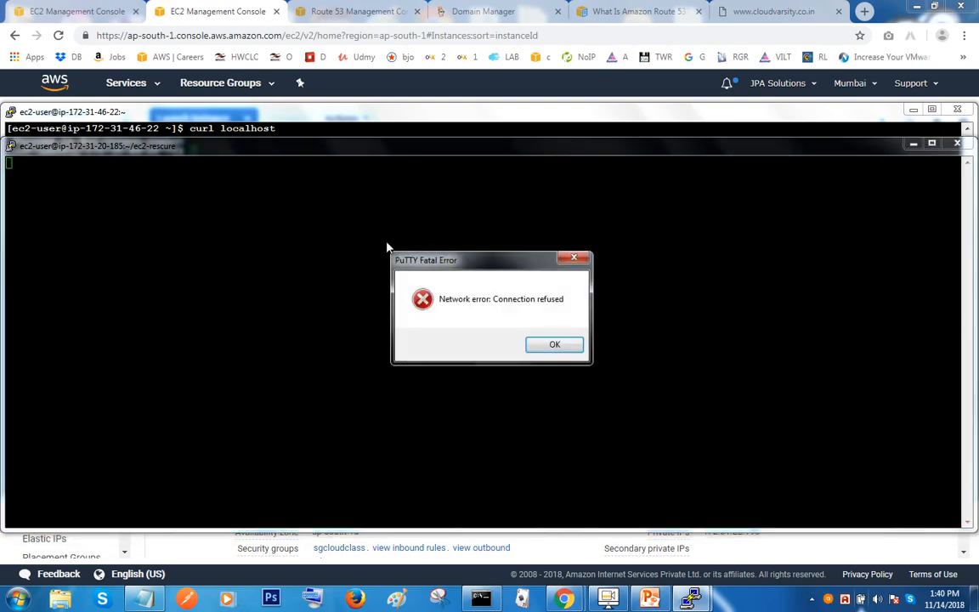
- Dismiss the PuTTY error and restart the session to the India server, repeating until the connection is established
{"action": "left_click", "coordinate": [557, 347]}
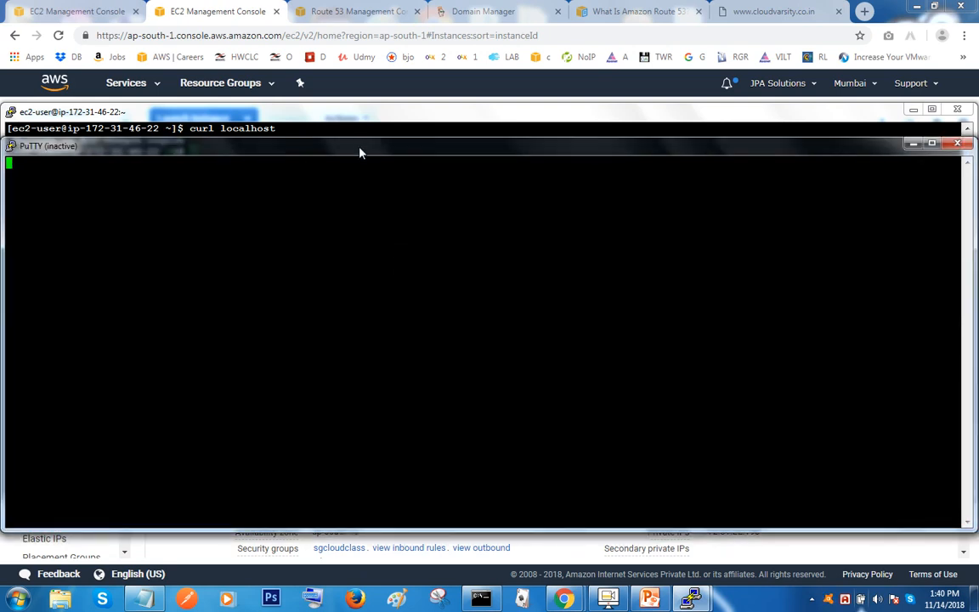
{"action": "right_click", "coordinate": [359, 152]}
{"action": "left_click", "coordinate": [401, 292]}
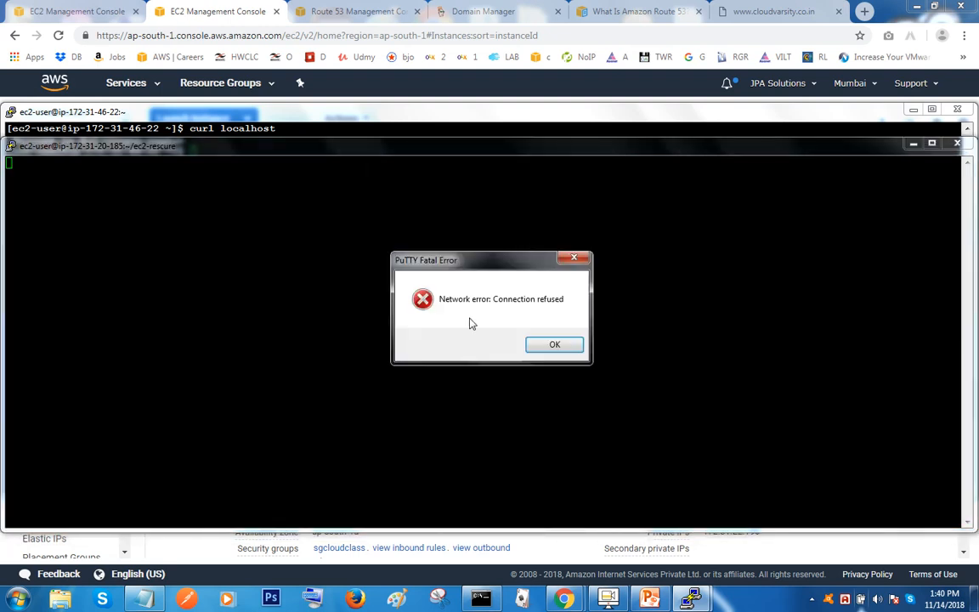
{"action": "left_click", "coordinate": [554, 344]}
{"action": "right_click", "coordinate": [376, 155]}
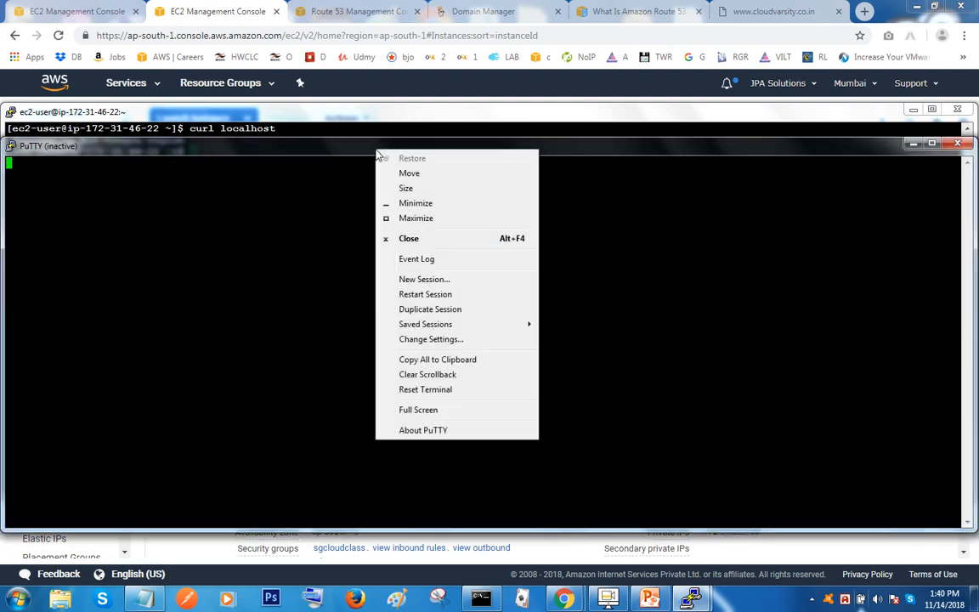
{"action": "left_click", "coordinate": [420, 292]}
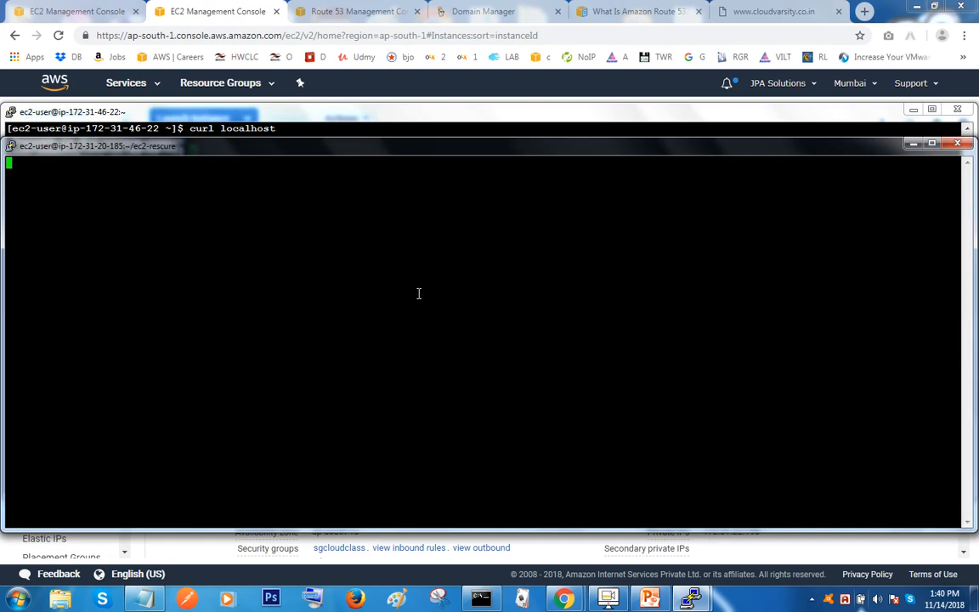
{"action": "left_click", "coordinate": [544, 347]}
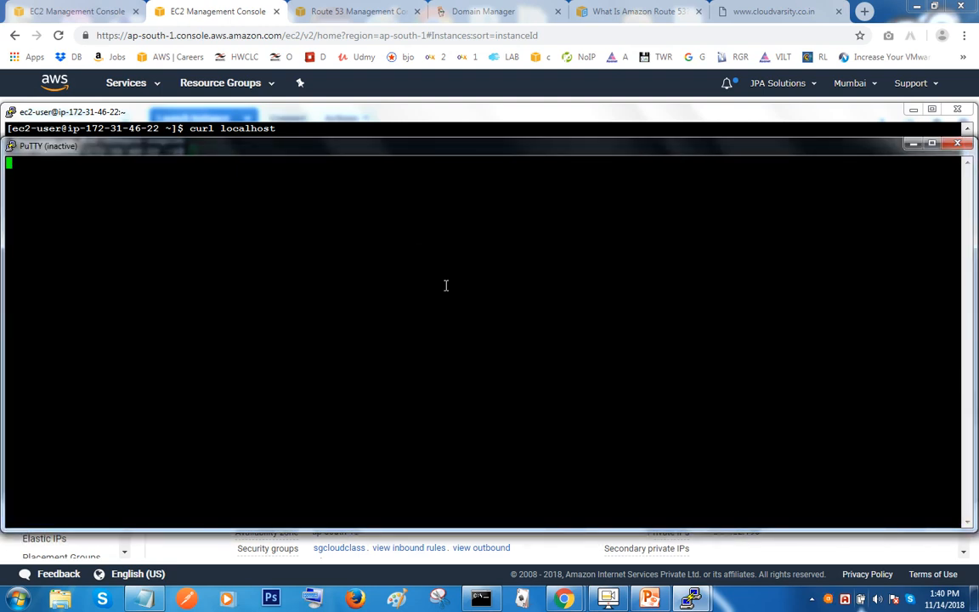
{"action": "right_click", "coordinate": [361, 151]}
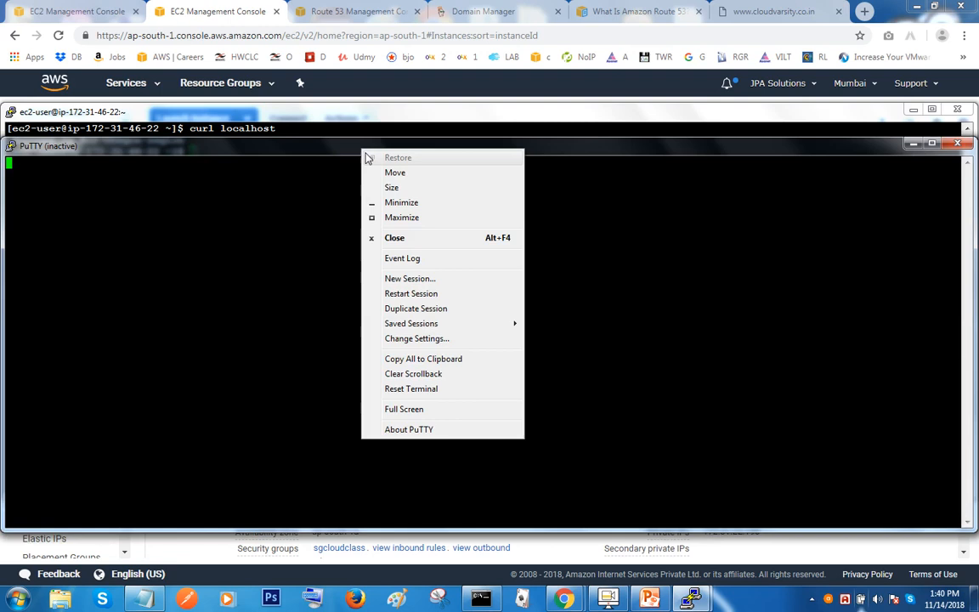
{"action": "left_click", "coordinate": [404, 292]}
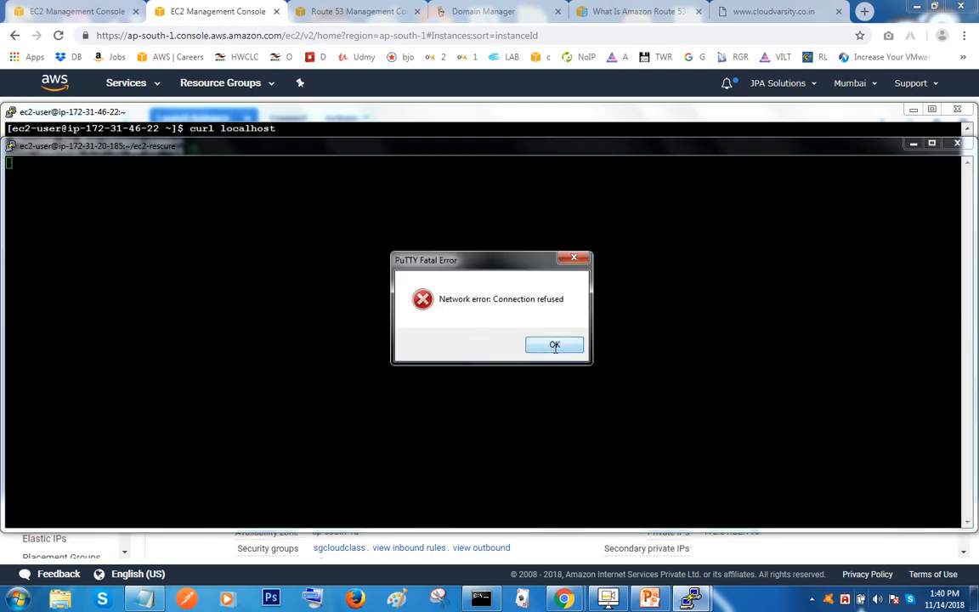
{"action": "left_click", "coordinate": [555, 345]}
{"action": "right_click", "coordinate": [338, 152]}
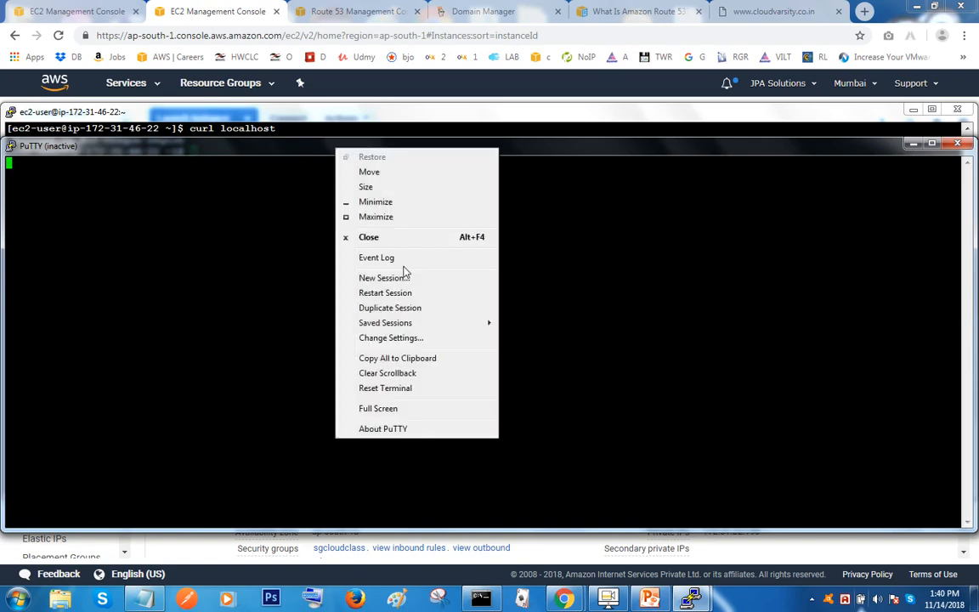
{"action": "left_click", "coordinate": [389, 291]}
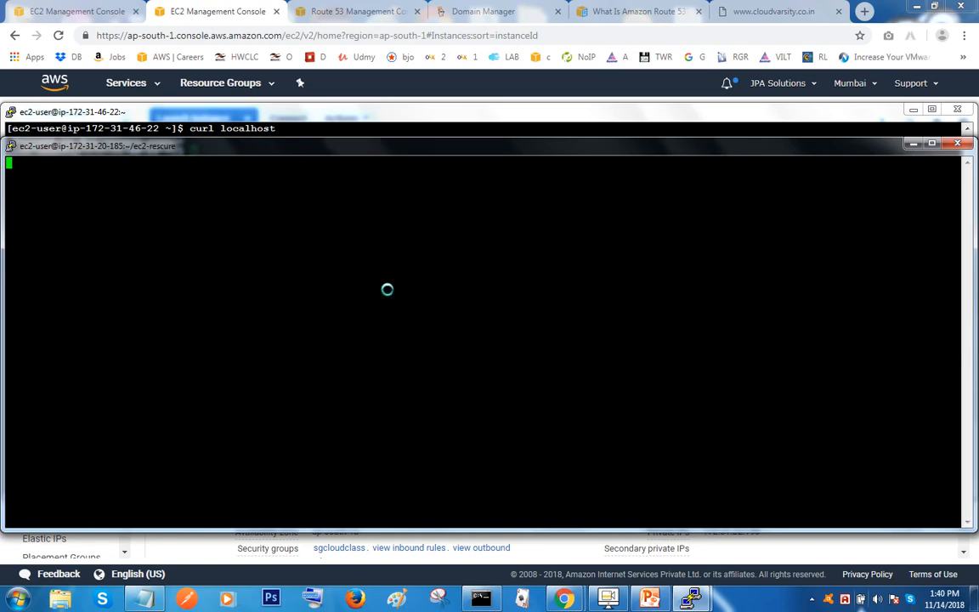
{"action": "left_click", "coordinate": [465, 391]}
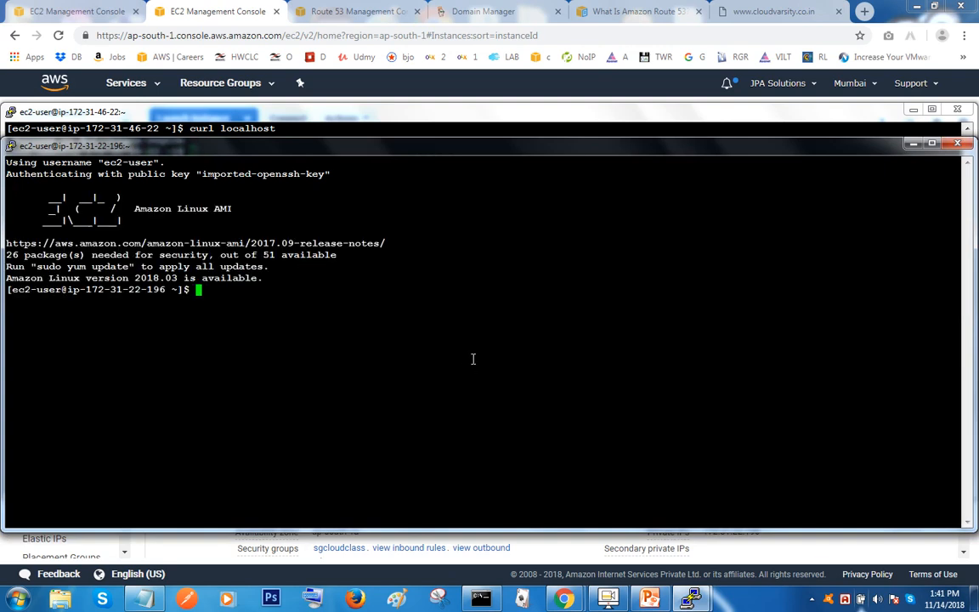
- Run curl localhost on the India server, and minimise both PuTTY windows
{"action": "type", "text": "curl localhost"}
{"action": "key", "text": "Return"}
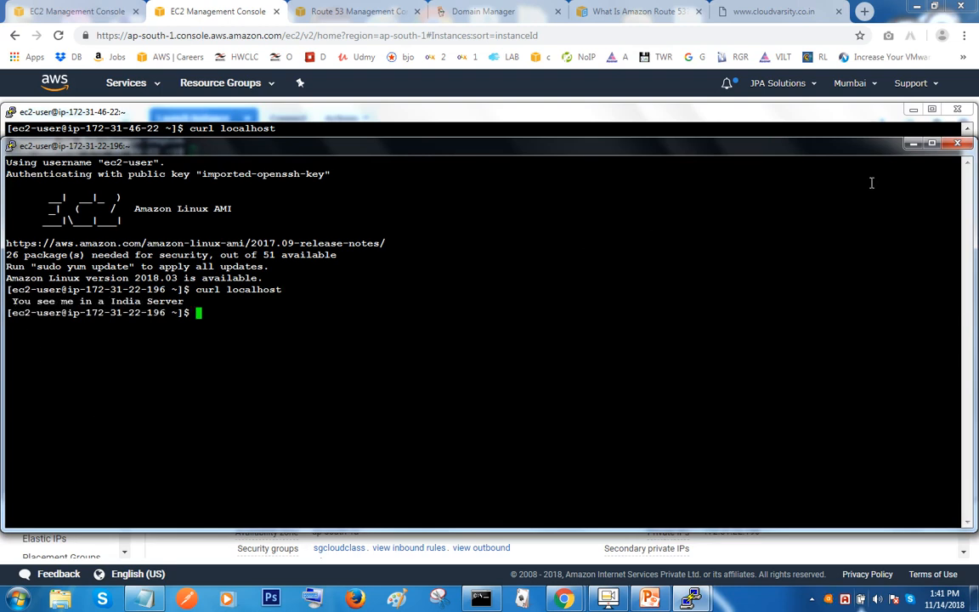
{"action": "left_click", "coordinate": [916, 143]}
{"action": "left_click", "coordinate": [913, 111]}
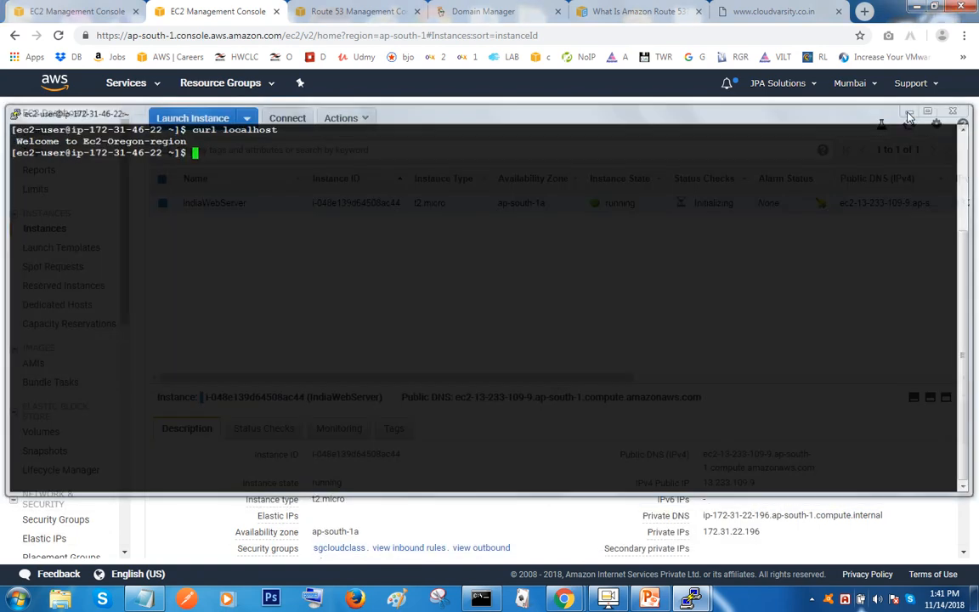
- Load 13.233.109.9 in a new browser tab to check the India server's page, and close that tab
{"action": "left_click", "coordinate": [866, 11]}
{"action": "type", "text": "13.233.109.9"}
{"action": "key", "text": "Return"}
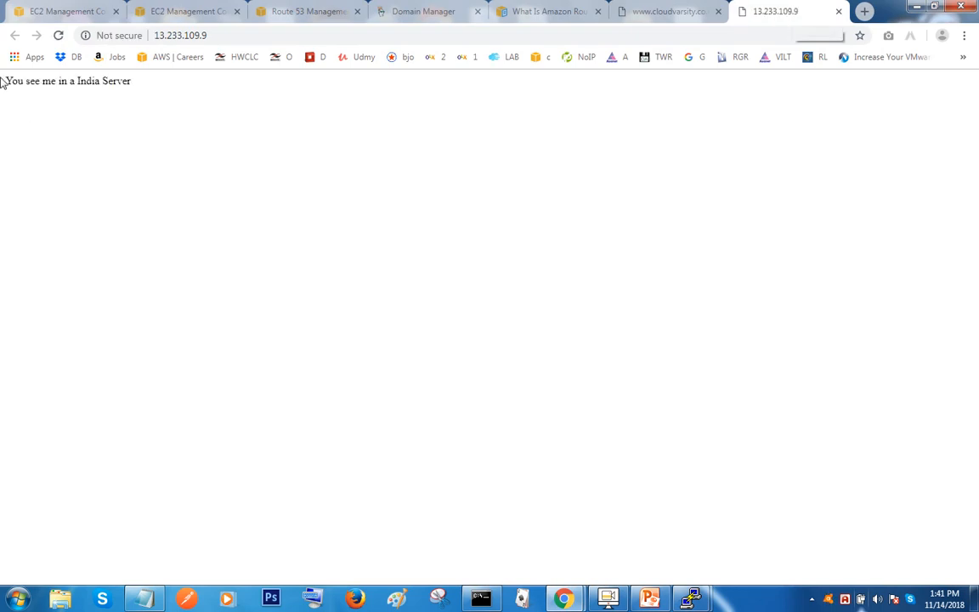
{"action": "left_click", "coordinate": [839, 11]}
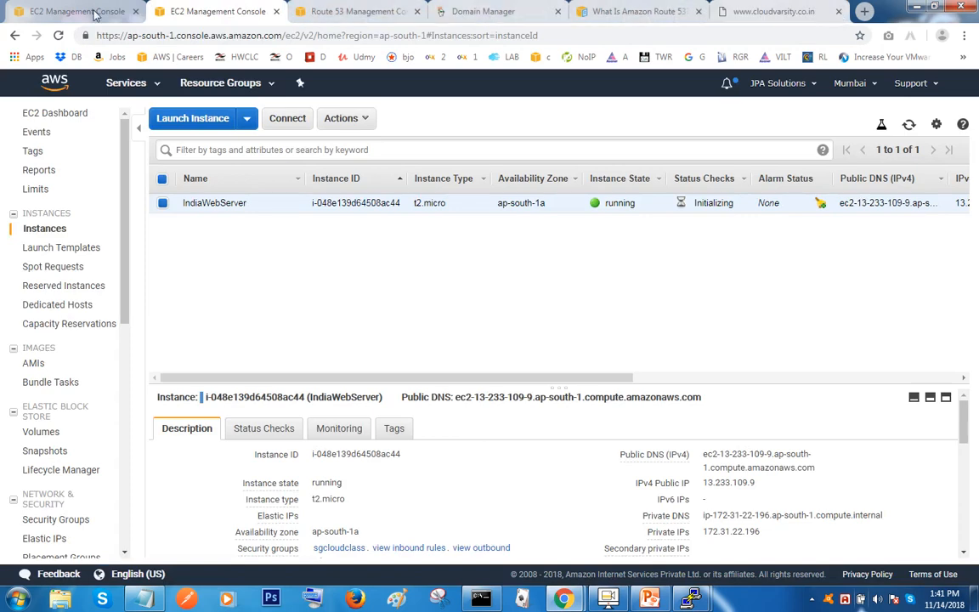
- In Route 53, start a new A record set named www with value 13.233.109.9 and a TTL of 10 seconds
{"action": "left_click", "coordinate": [345, 13]}
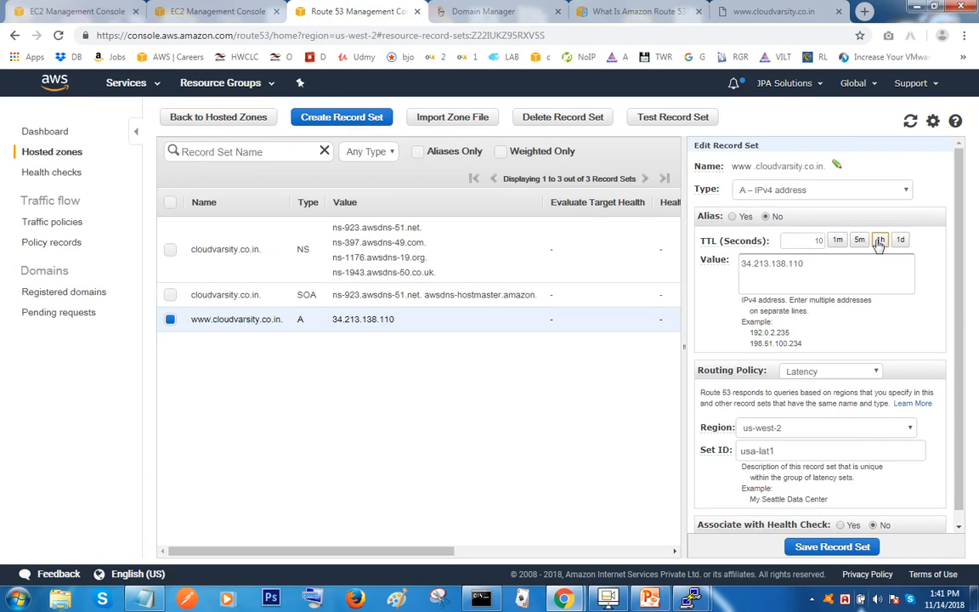
{"action": "left_click", "coordinate": [341, 120]}
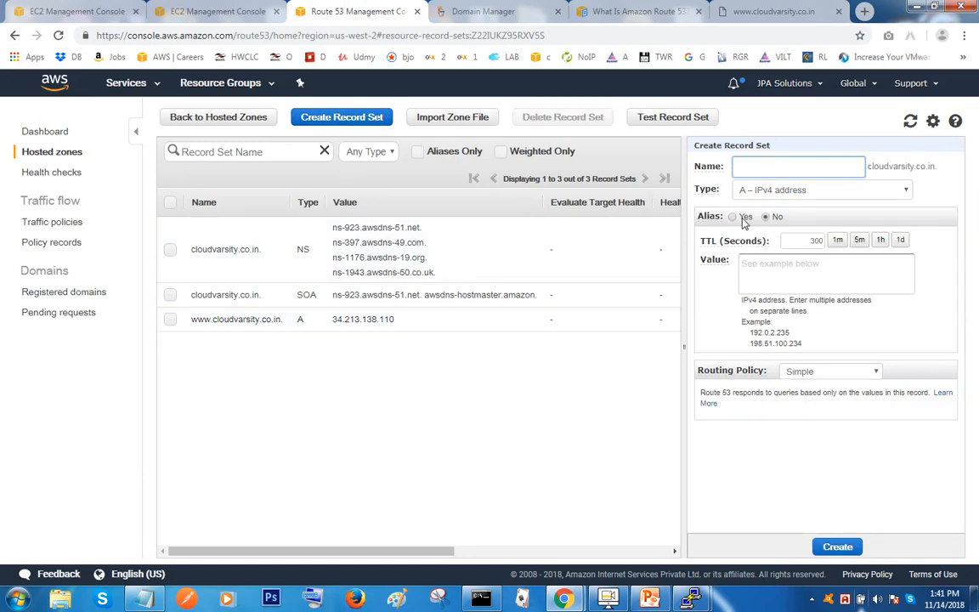
{"action": "type", "text": "www"}
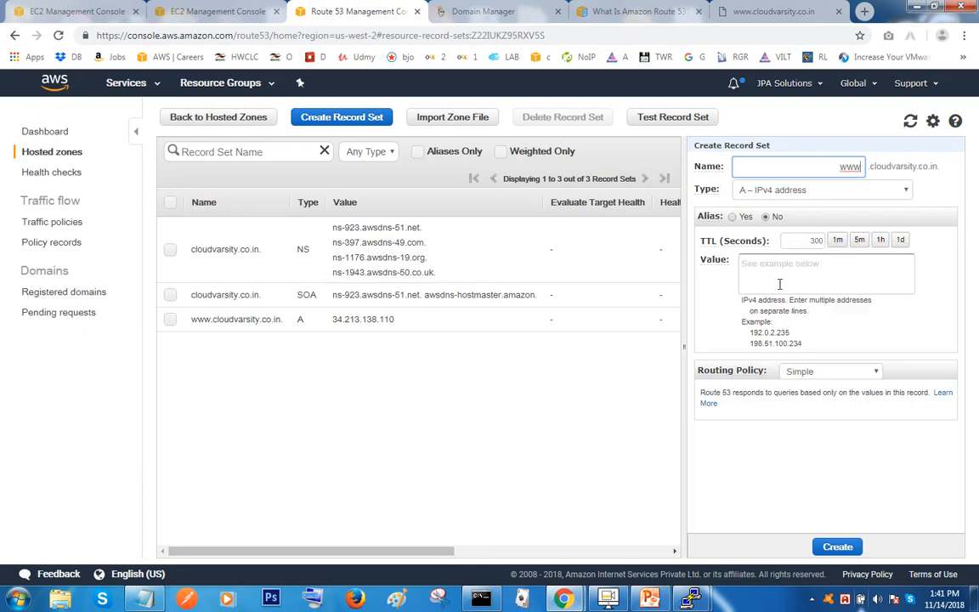
{"action": "left_click", "coordinate": [777, 278]}
{"action": "type", "text": "13.233.109.9"}
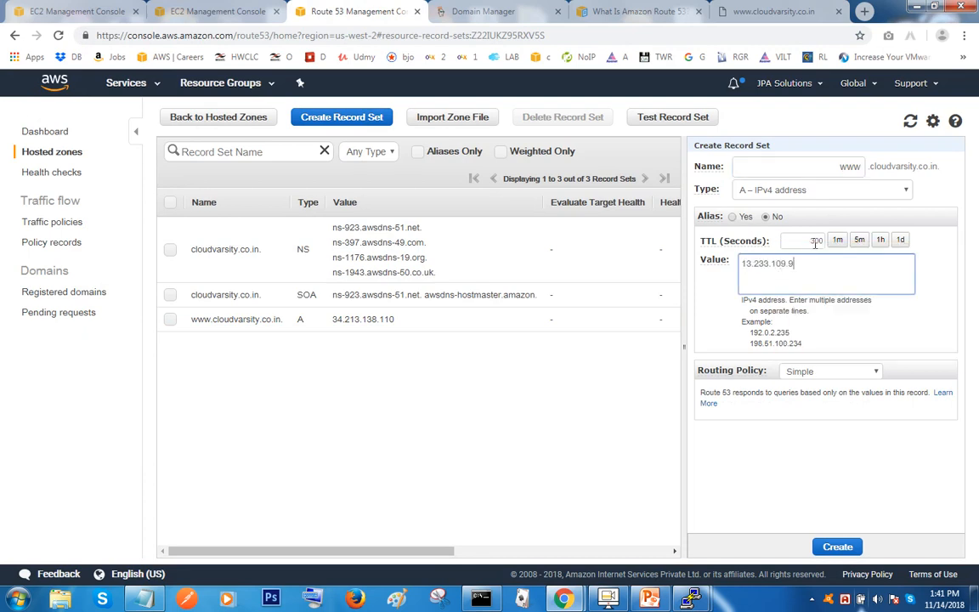
{"action": "left_click", "coordinate": [814, 241]}
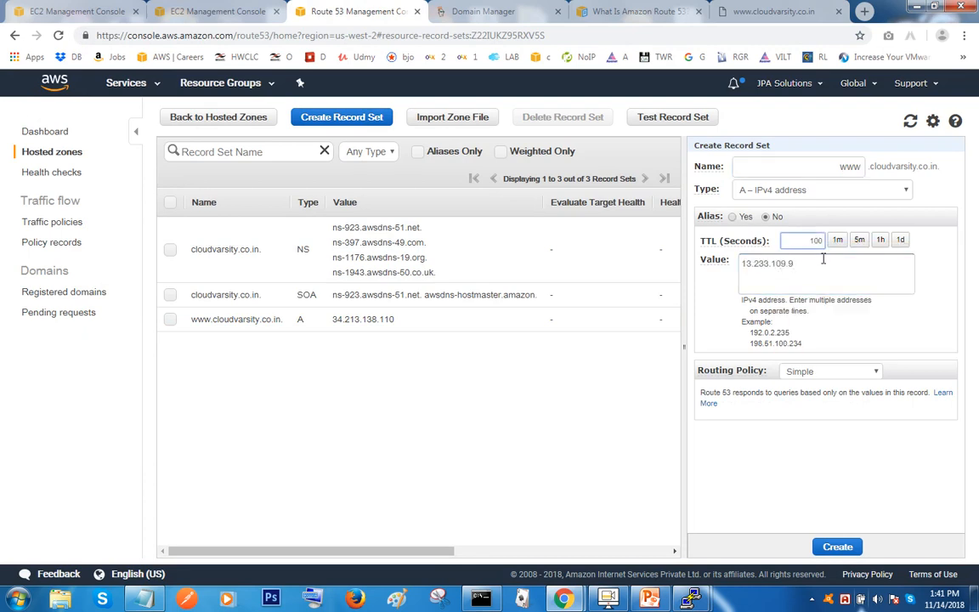
- Create the www record with Latency routing, region ap-south-1 and a Set ID beginning with "ind", and check the record sets' regions
{"action": "left_click", "coordinate": [829, 372]}
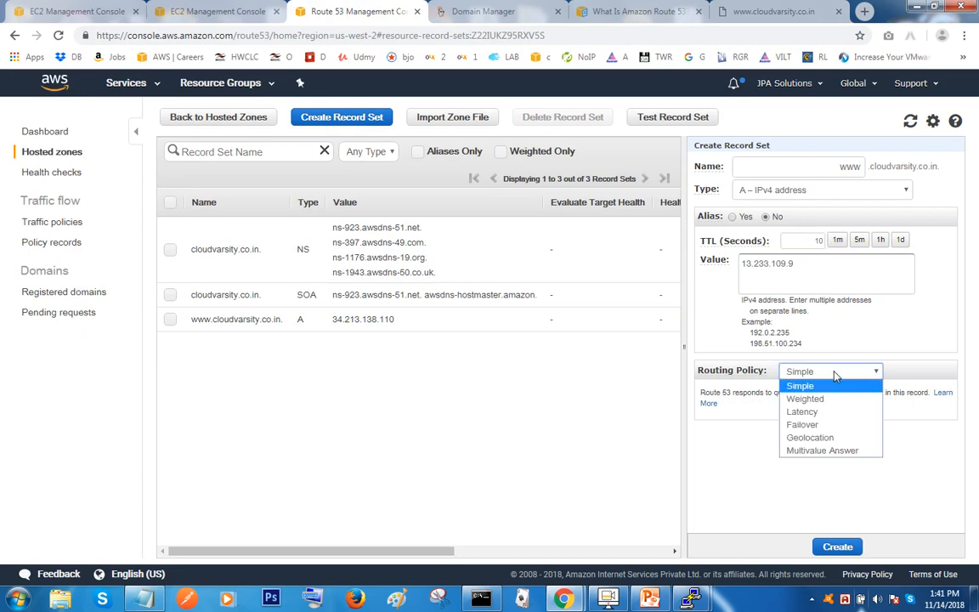
{"action": "left_click", "coordinate": [803, 384]}
{"action": "key", "text": "Down"}
{"action": "key", "text": "Down"}
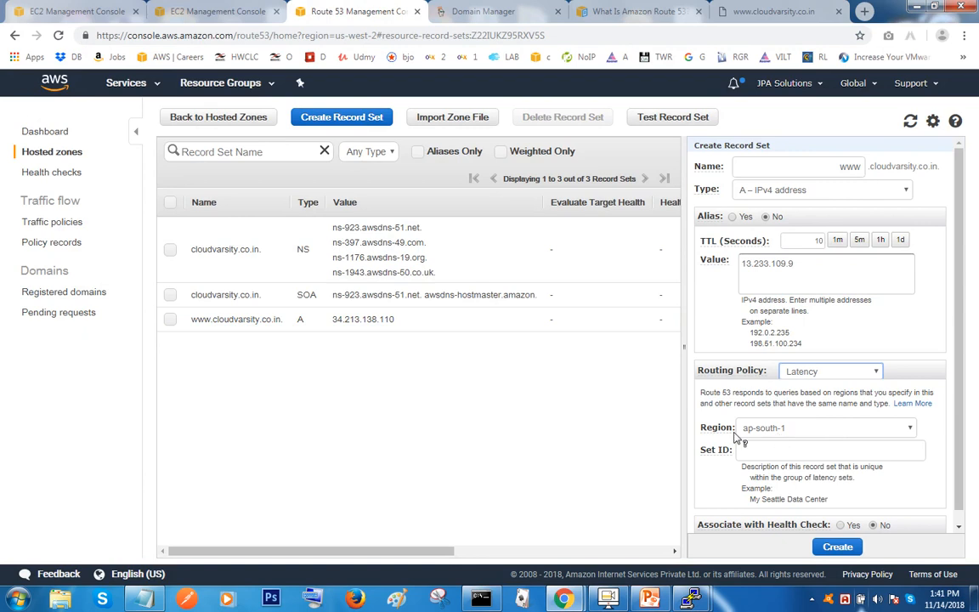
{"action": "left_click", "coordinate": [783, 453]}
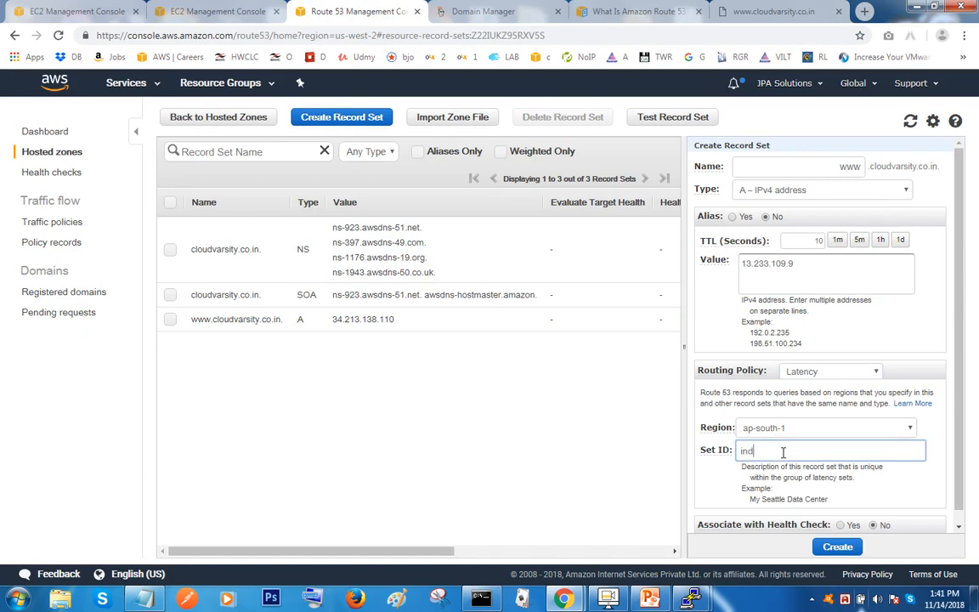
{"action": "left_click", "coordinate": [840, 547]}
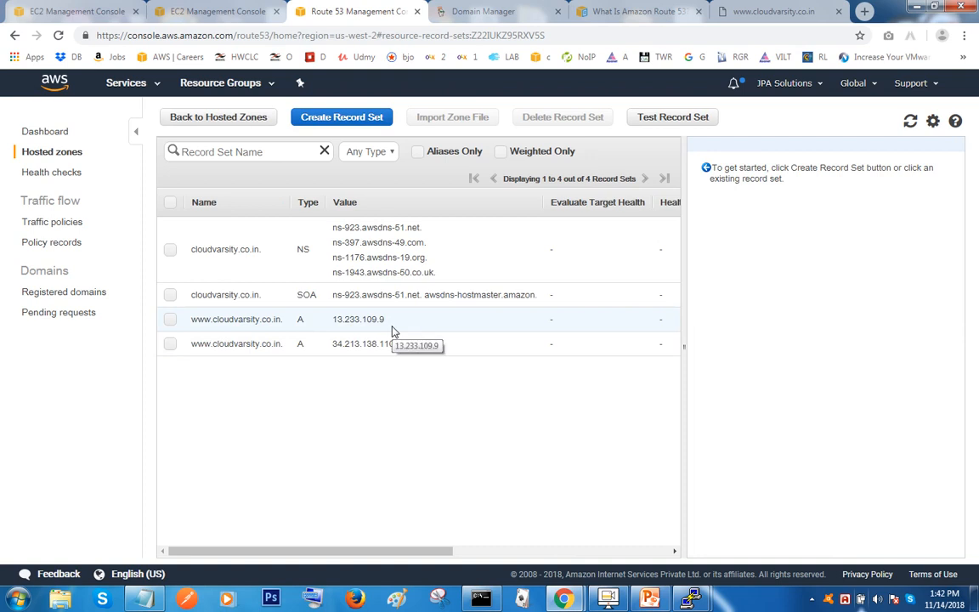
{"action": "mouse_move", "coordinate": [424, 551]}
{"action": "left_mouse_down"}
{"action": "mouse_move", "coordinate": [587, 565]}
{"action": "mouse_move", "coordinate": [613, 557]}
{"action": "left_mouse_up"}
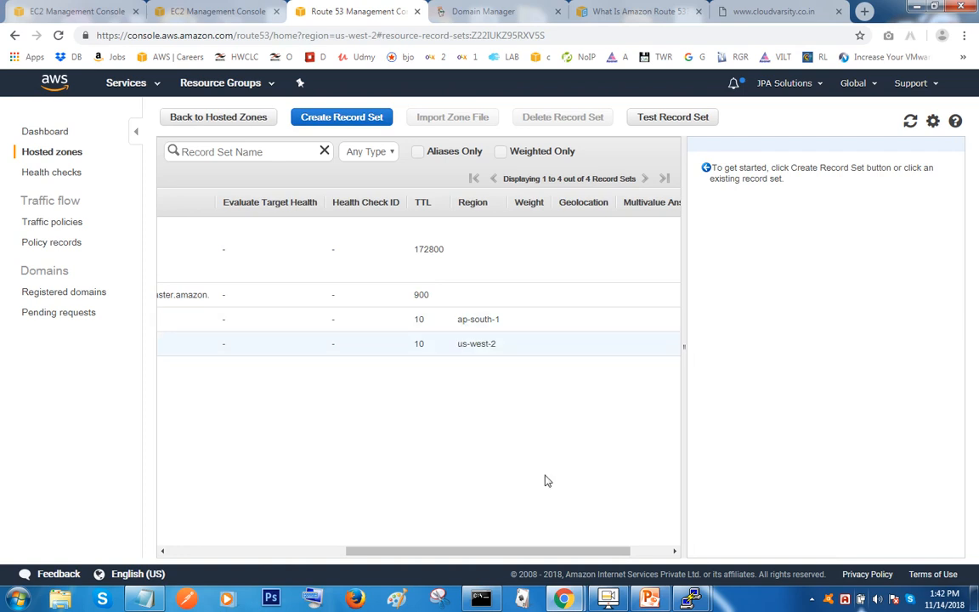
{"action": "left_click_drag", "start_coordinate": [525, 553], "coordinate": [242, 553]}
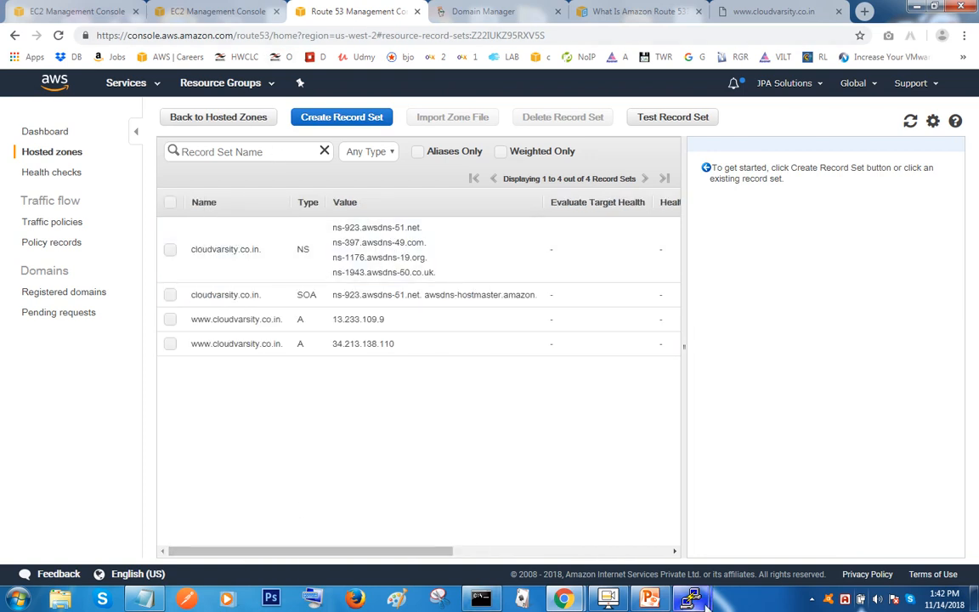
- Bring back both PuTTY terminals and stack them with Oregon above India, shortening the Oregon window so they do not overlap
{"action": "mouse_move", "coordinate": [696, 599]}
{"action": "mouse_move", "coordinate": [629, 545]}
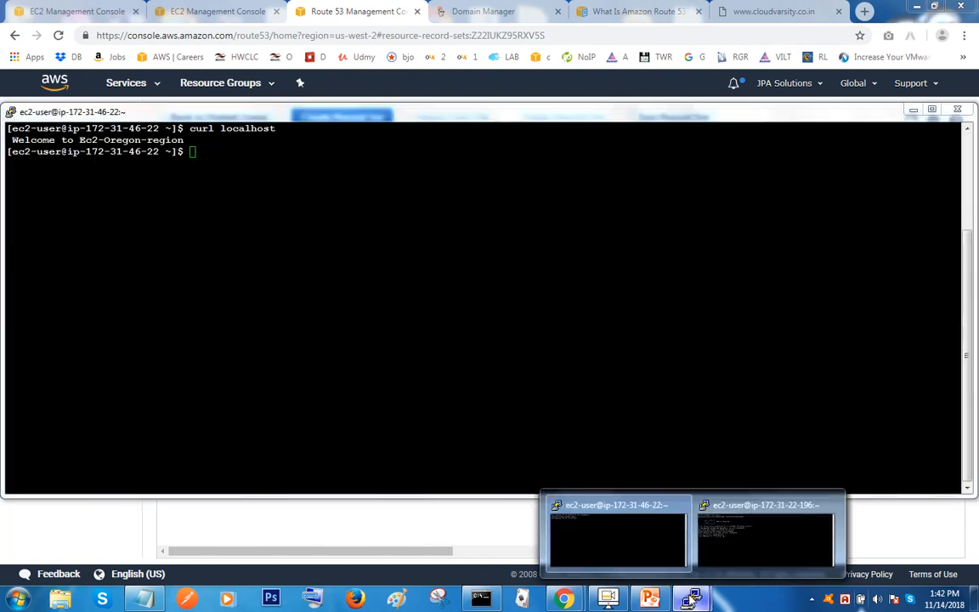
{"action": "left_click", "coordinate": [721, 544]}
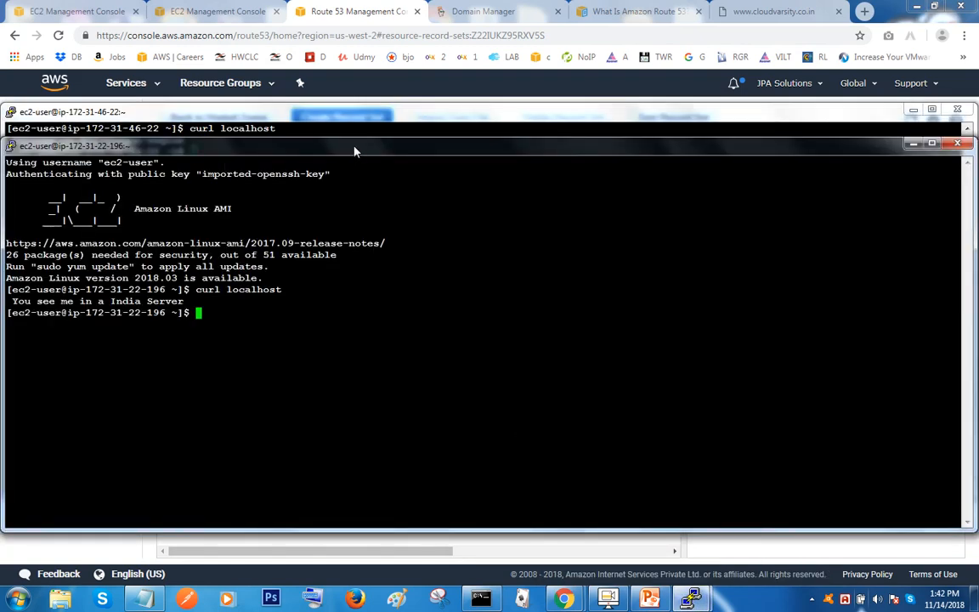
{"action": "left_click_drag", "start_coordinate": [355, 150], "coordinate": [378, 317]}
{"action": "left_click_drag", "start_coordinate": [449, 120], "coordinate": [448, 23]}
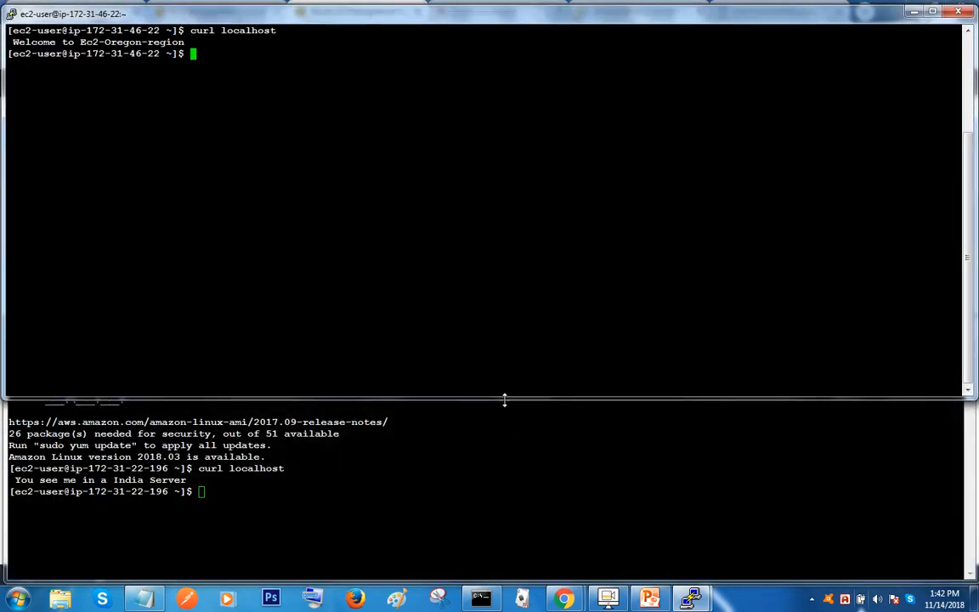
{"action": "left_click_drag", "start_coordinate": [503, 398], "coordinate": [509, 303]}
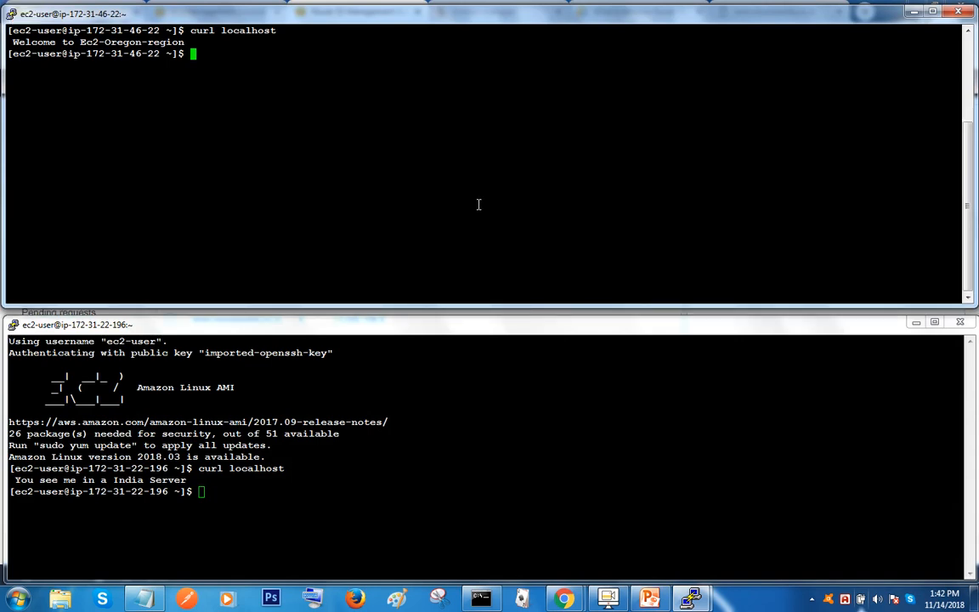
{"action": "left_click", "coordinate": [509, 472]}
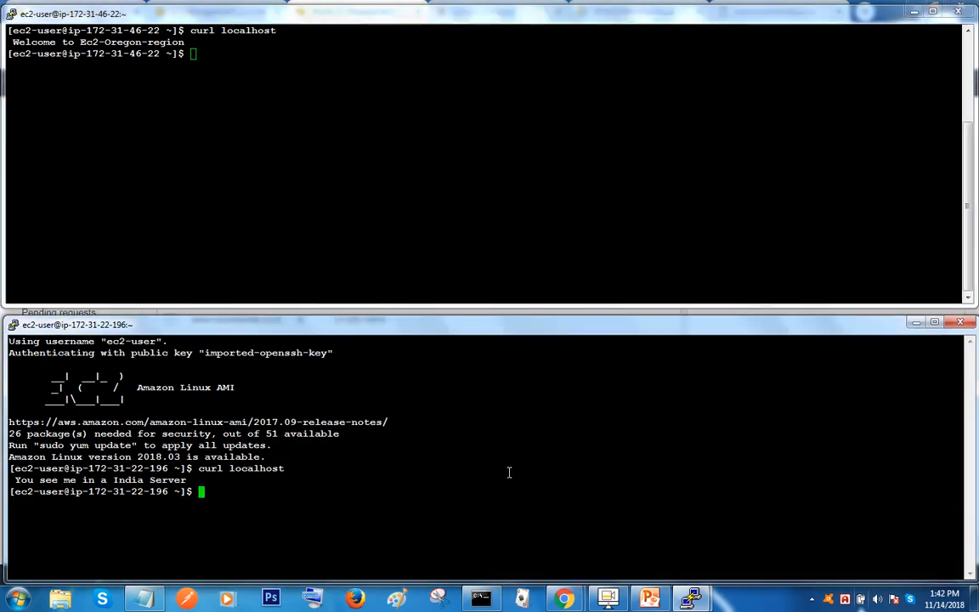
{"action": "type", "text": "clea"}
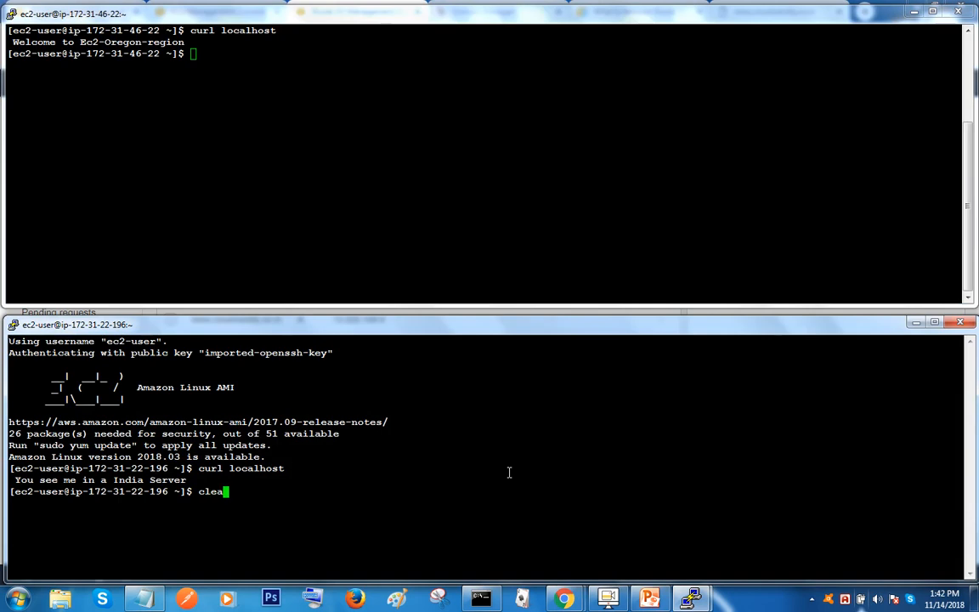
{"action": "key", "text": "BackSpace"}
{"action": "key", "text": "BackSpace"}
{"action": "key", "text": "BackSpace"}
{"action": "key", "text": "BackSpace"}
{"action": "double_click", "coordinate": [136, 481]}
{"action": "double_click", "coordinate": [118, 42]}
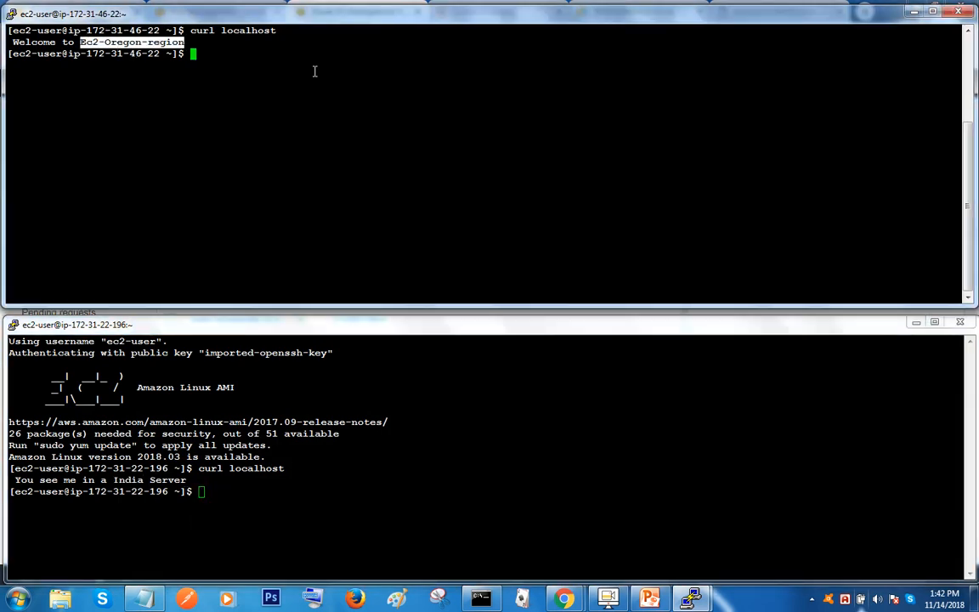
{"action": "double_click", "coordinate": [333, 69]}
{"action": "left_click", "coordinate": [334, 67]}
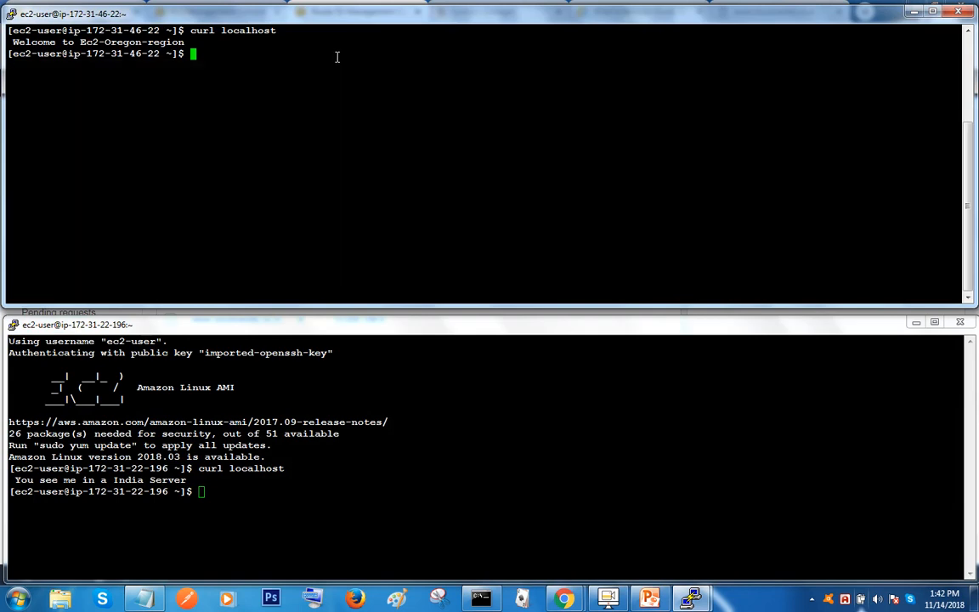
{"action": "type", "text": "curl www.cloudv"}
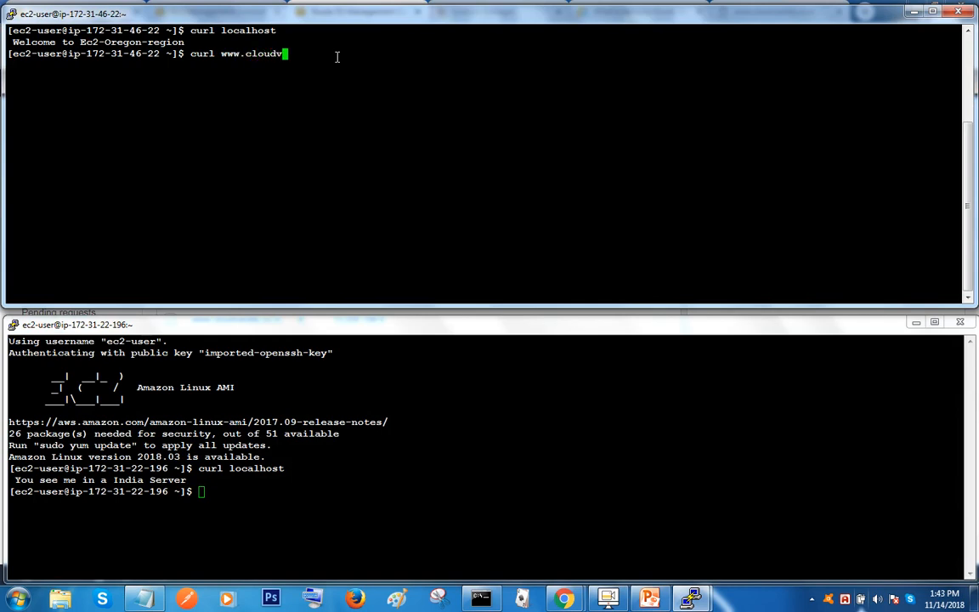
{"action": "type", "text": "arsity.co.in"}
{"action": "key", "text": "Return"}
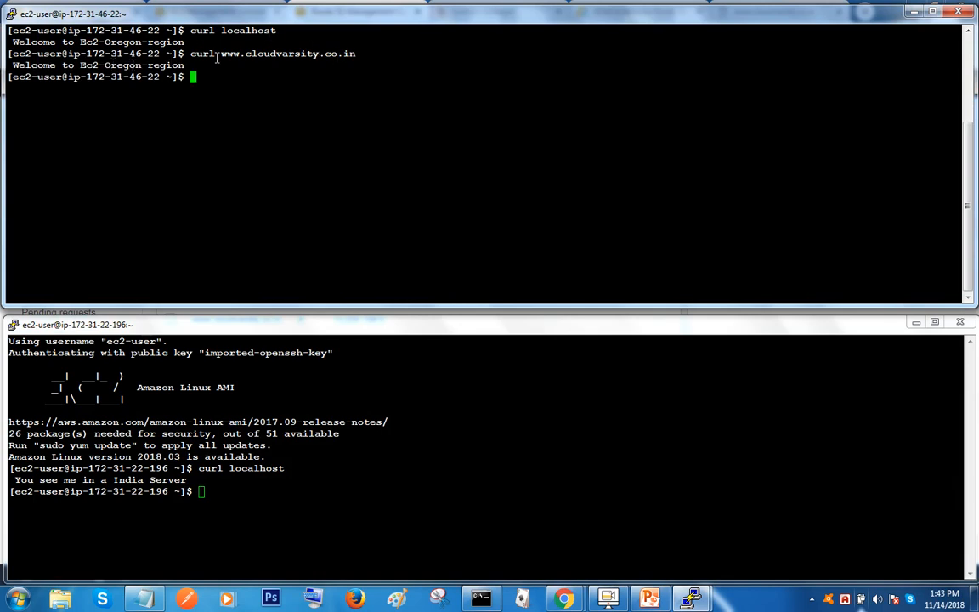
{"action": "left_click_drag", "start_coordinate": [191, 53], "coordinate": [350, 54]}
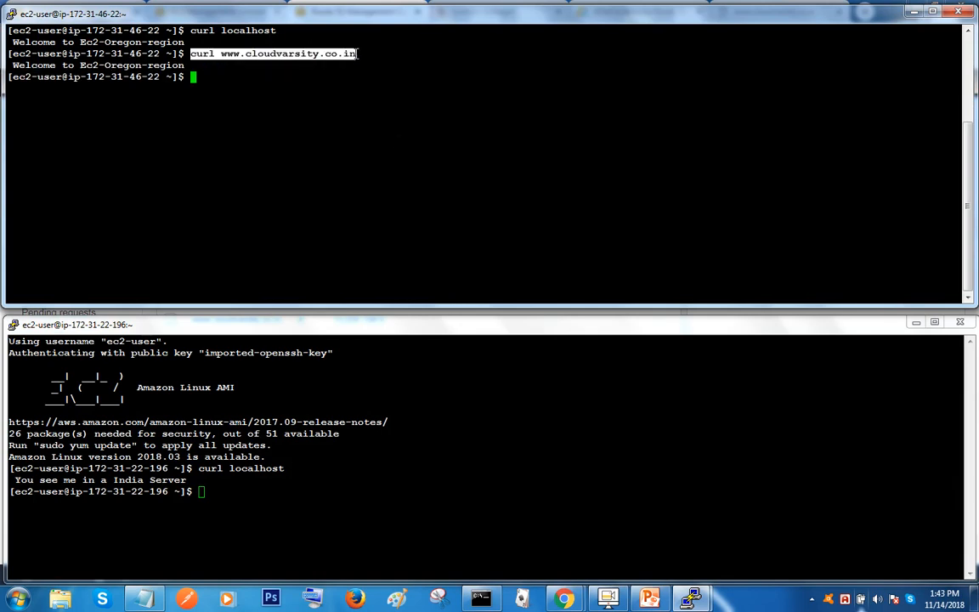
{"action": "right_click", "coordinate": [406, 448]}
{"action": "key", "text": "Return"}
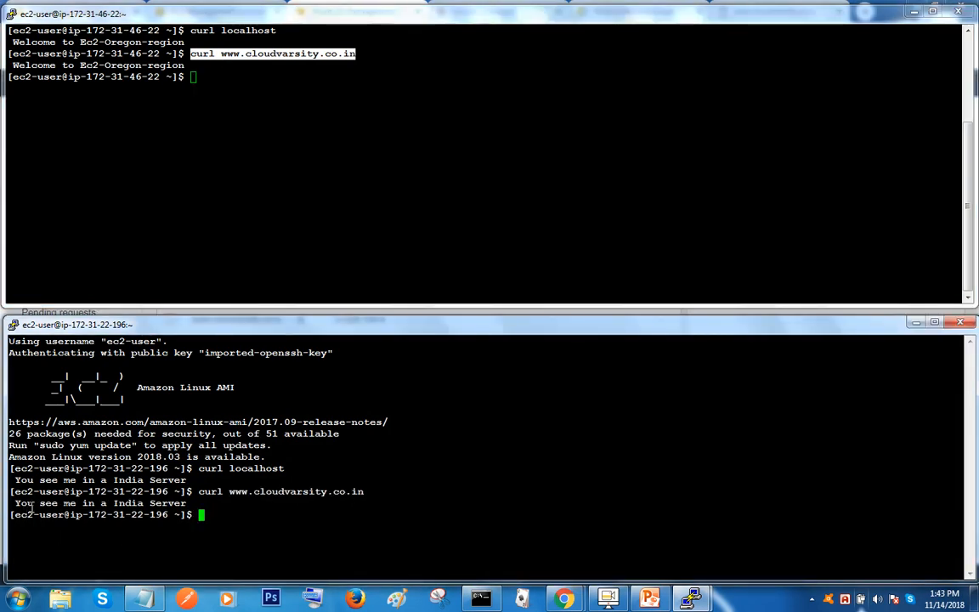
{"action": "left_click_drag", "start_coordinate": [31, 508], "coordinate": [162, 505]}
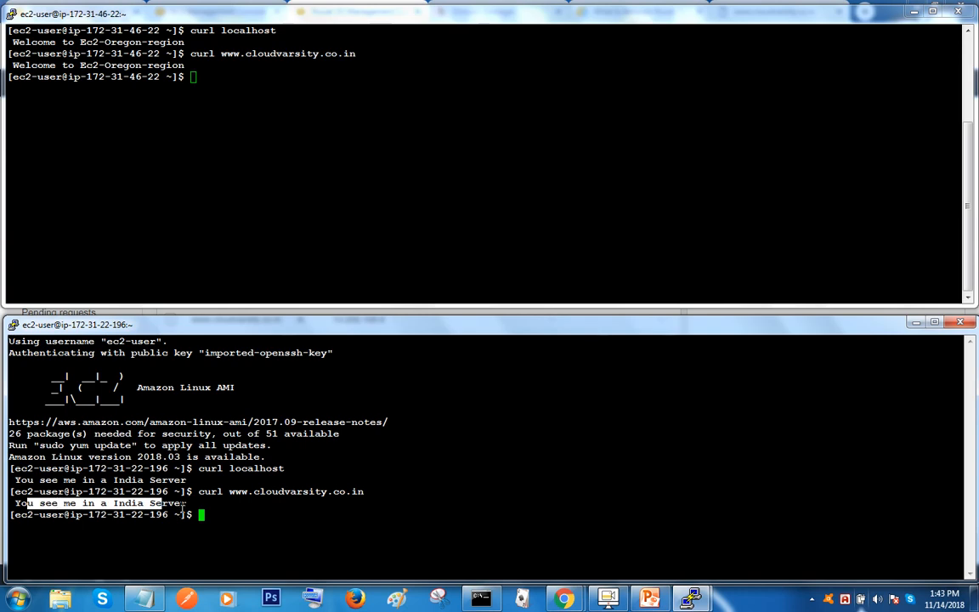
{"action": "left_click", "coordinate": [492, 461]}
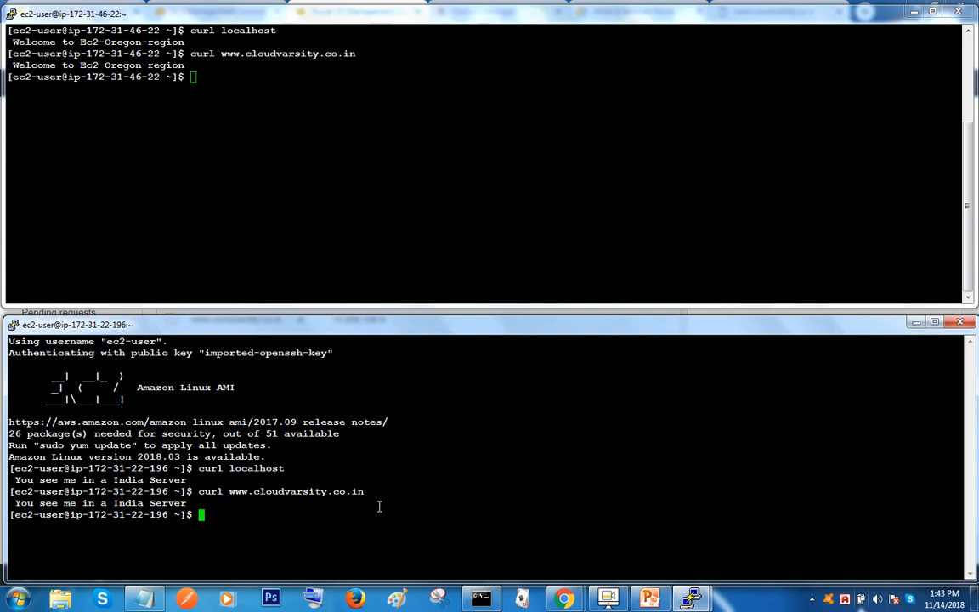
{"action": "left_click_drag", "start_coordinate": [26, 504], "coordinate": [189, 504]}
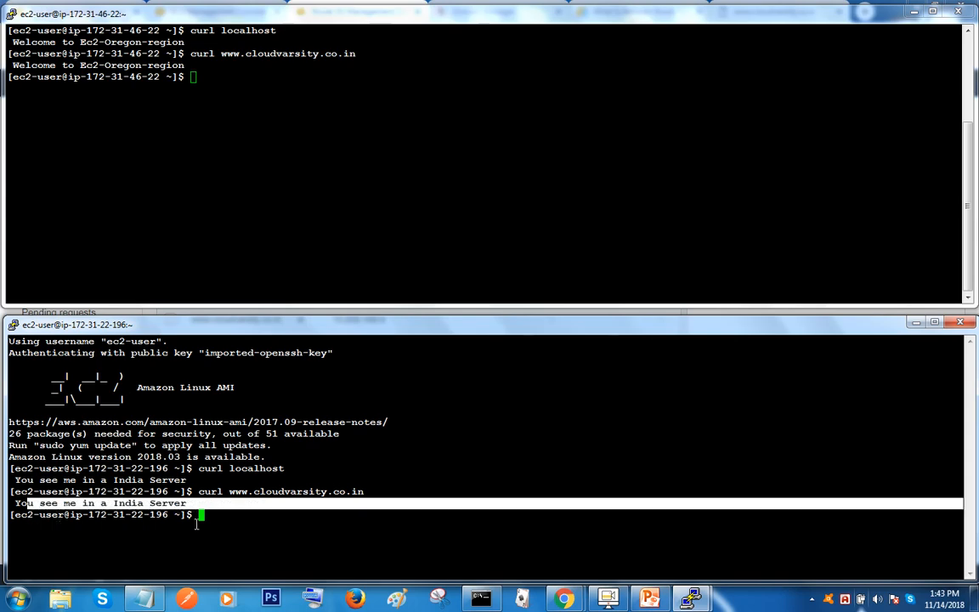
{"action": "left_click", "coordinate": [914, 12]}
{"action": "left_click", "coordinate": [914, 323]}
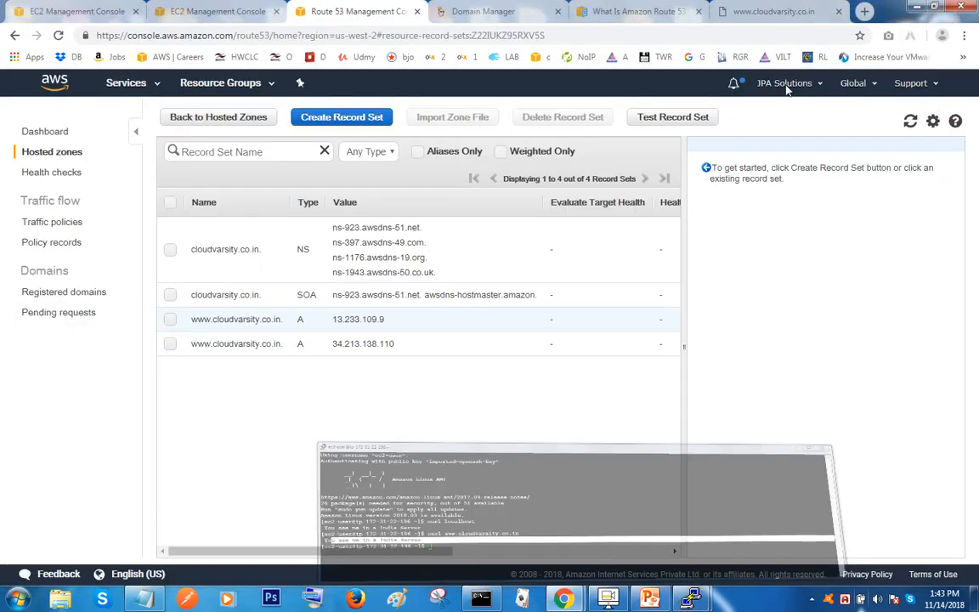
{"action": "left_click", "coordinate": [774, 11]}
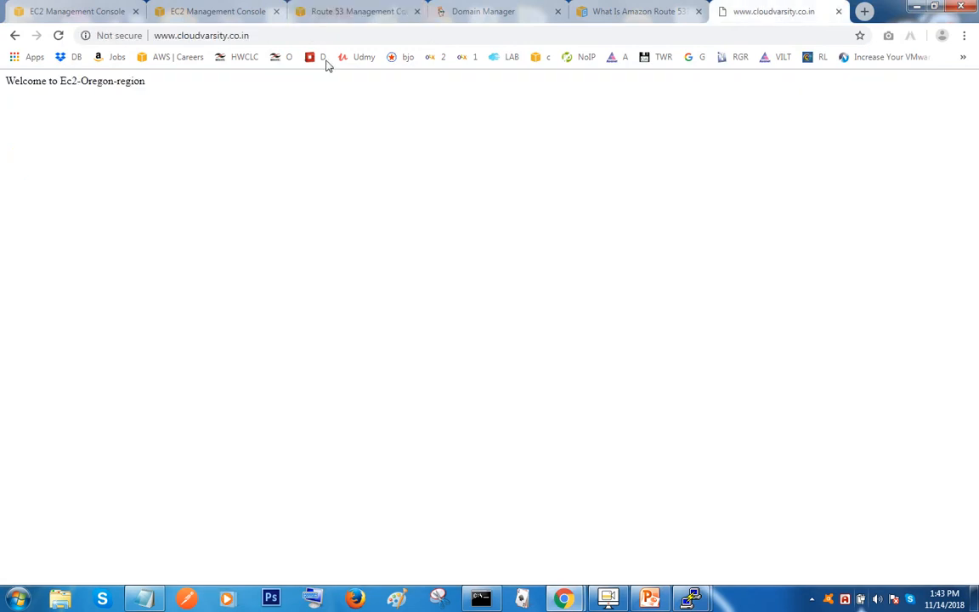
{"action": "left_click", "coordinate": [58, 35]}
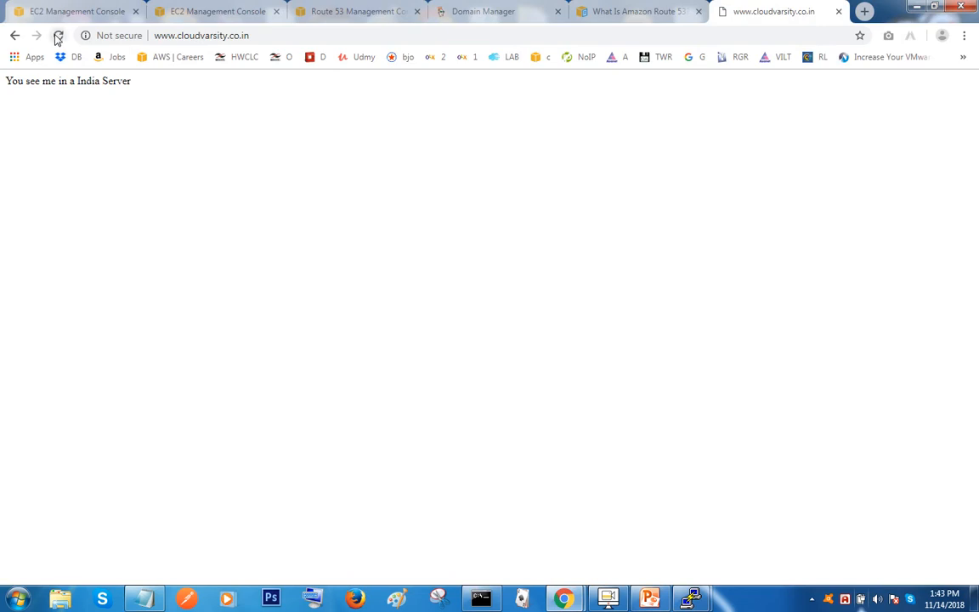
{"action": "left_click_drag", "start_coordinate": [73, 80], "coordinate": [126, 85]}
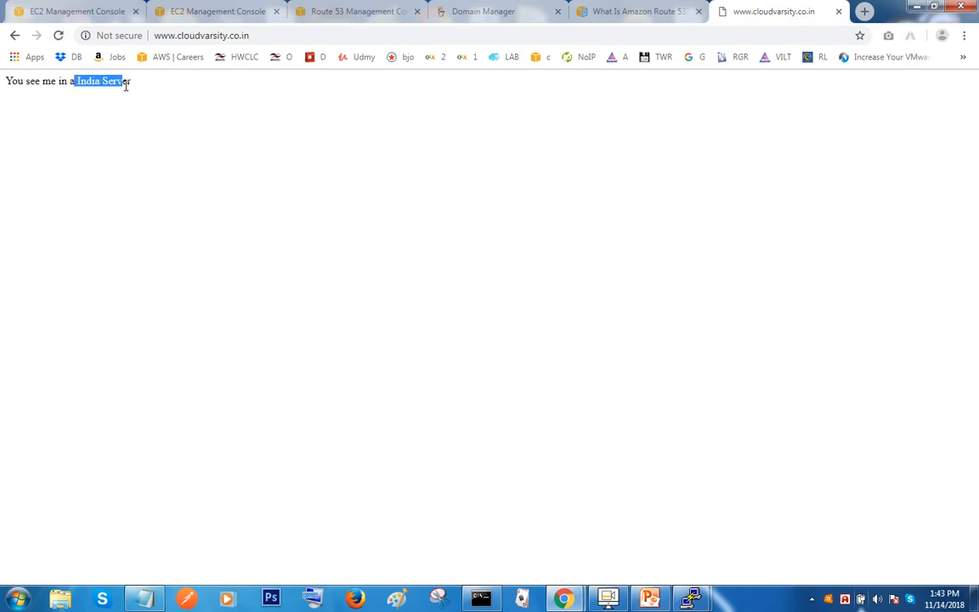
{"action": "left_click", "coordinate": [278, 35]}
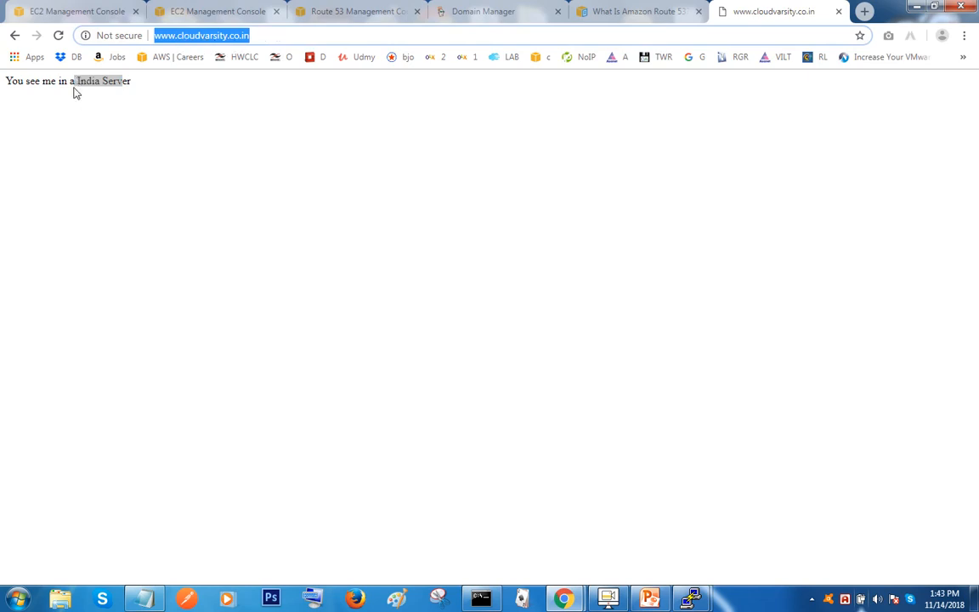
{"action": "left_click", "coordinate": [149, 132]}
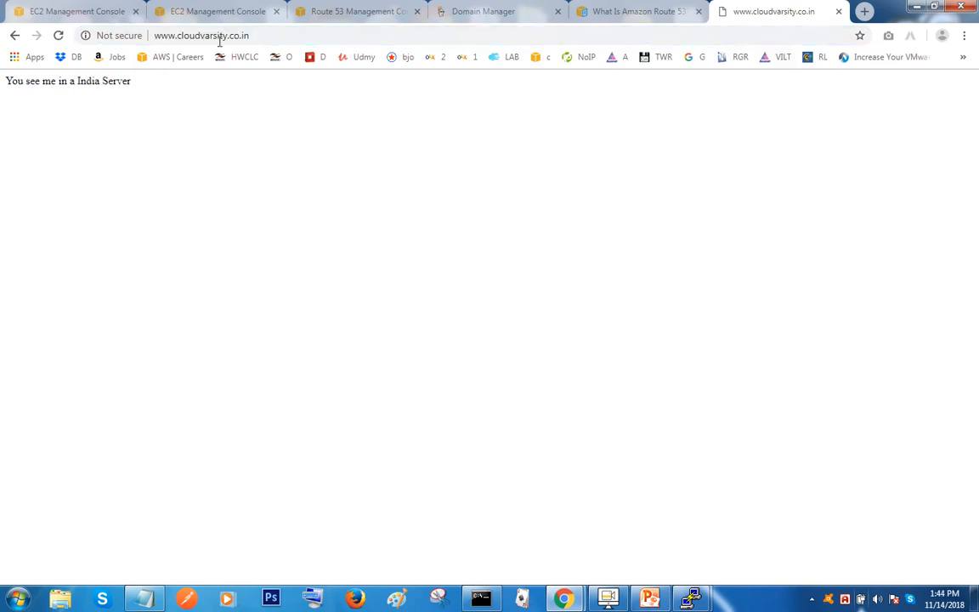
{"action": "left_click", "coordinate": [333, 13]}
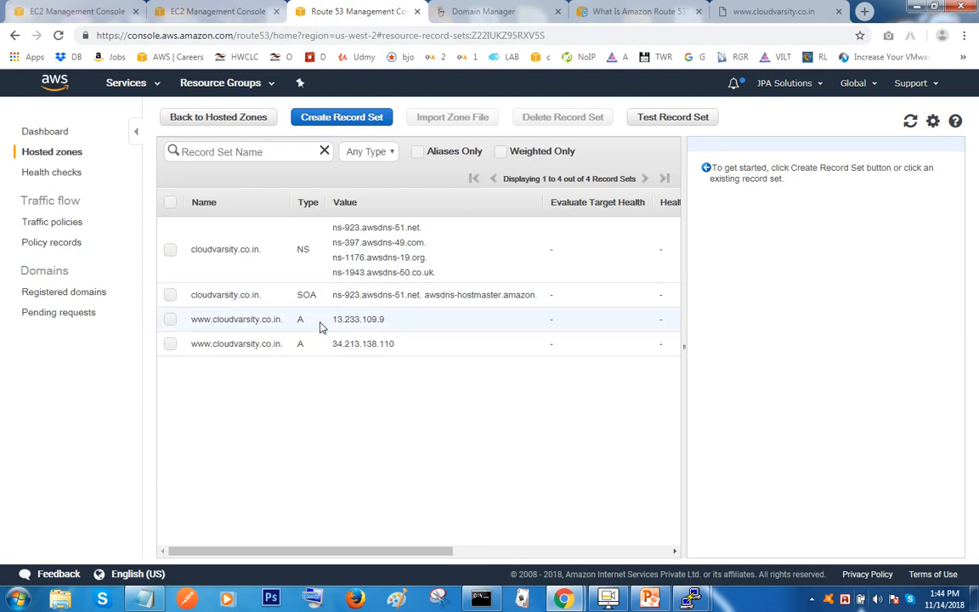
{"action": "left_click", "coordinate": [761, 10]}
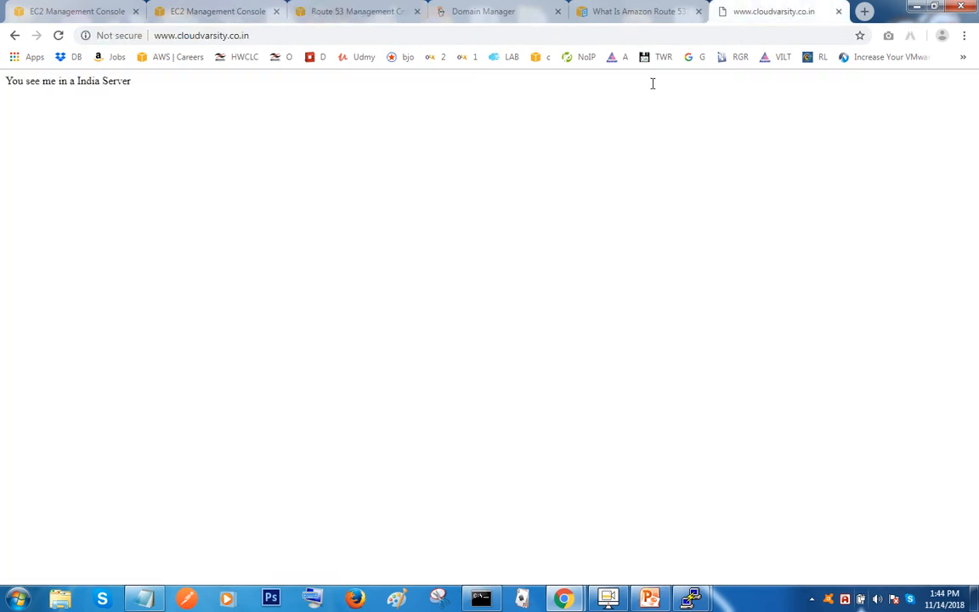
{"action": "left_click", "coordinate": [160, 37]}
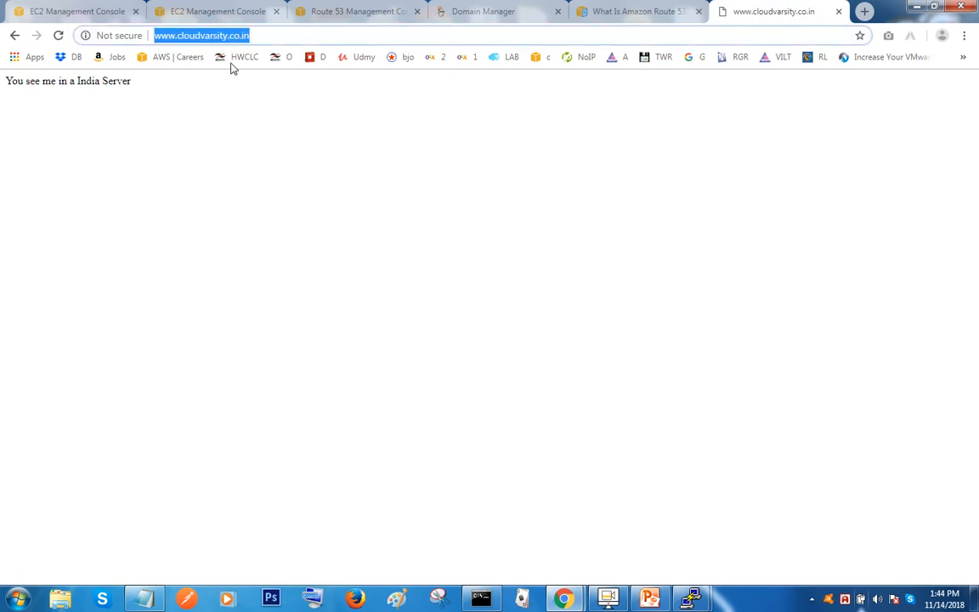
{"action": "left_click", "coordinate": [352, 13]}
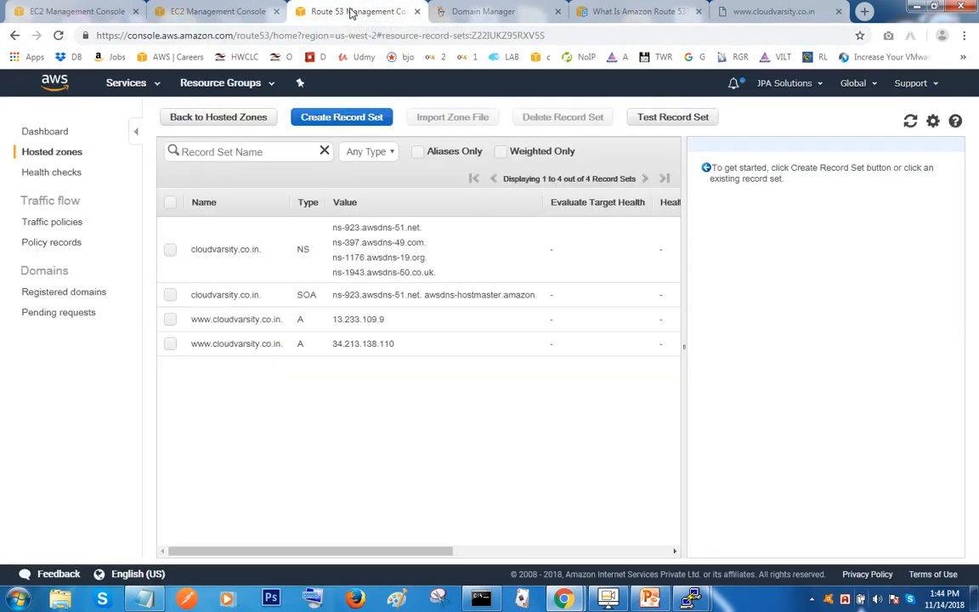
{"action": "left_click", "coordinate": [203, 13]}
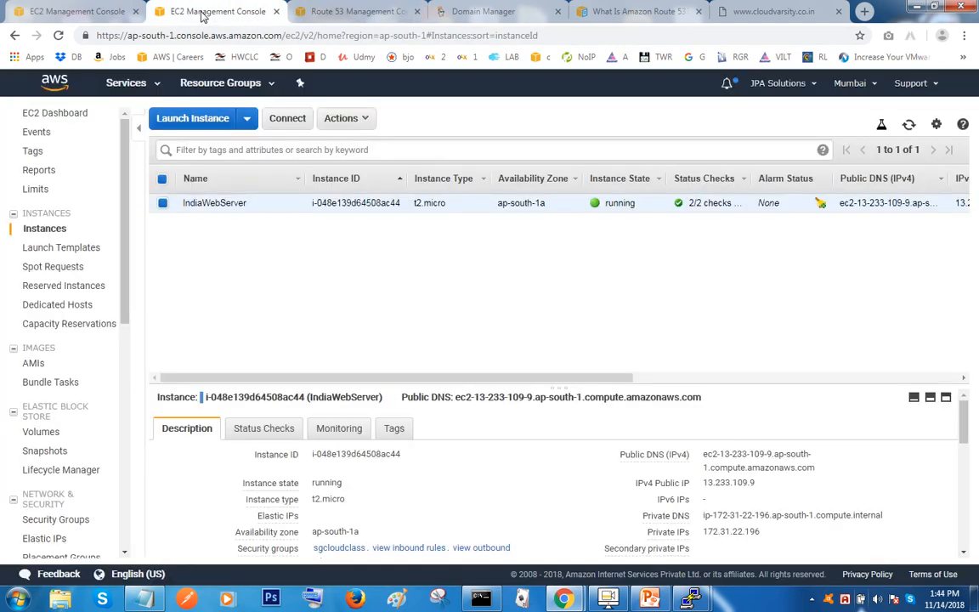